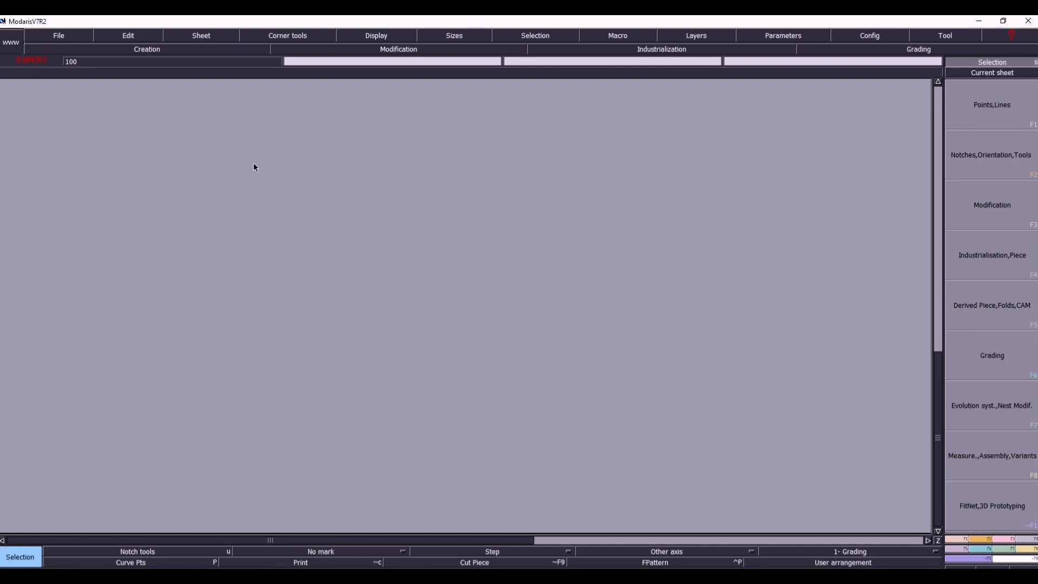
- Start a data import and begin a new alias under the AAMA format, entering a personal name as its alias name
click(67, 35)
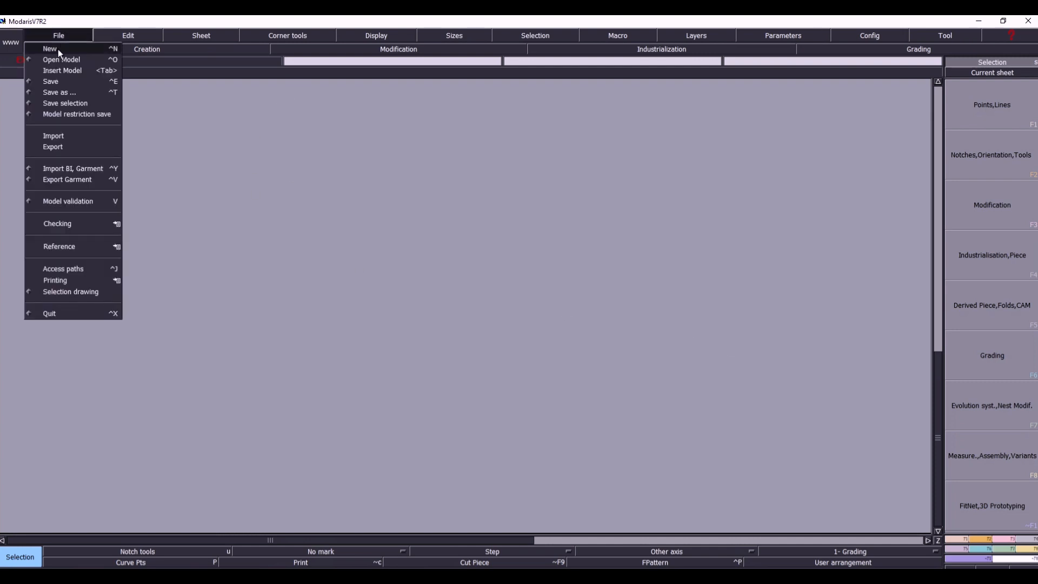
click(61, 137)
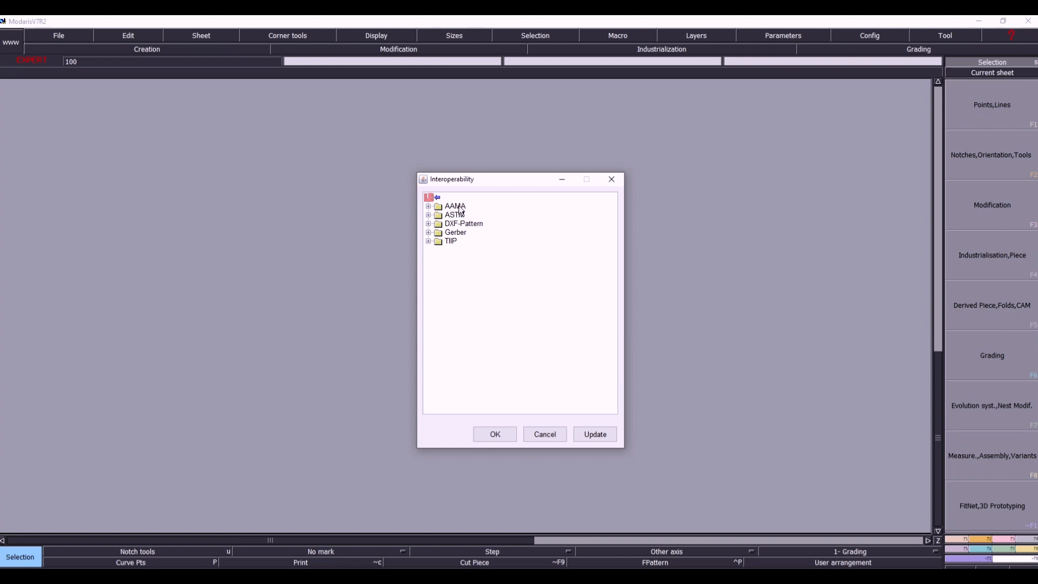
right_click(459, 210)
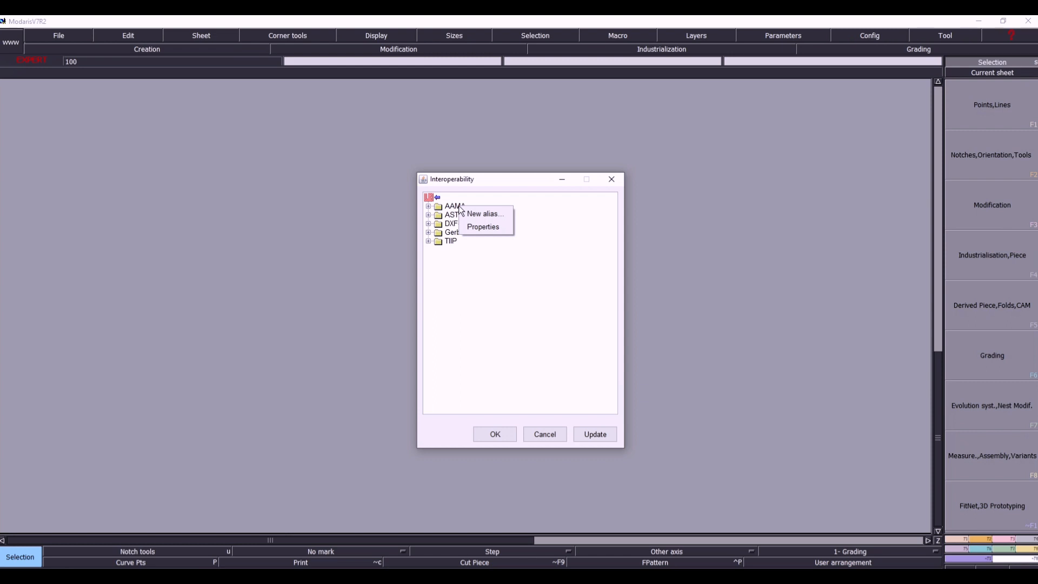
click(491, 213)
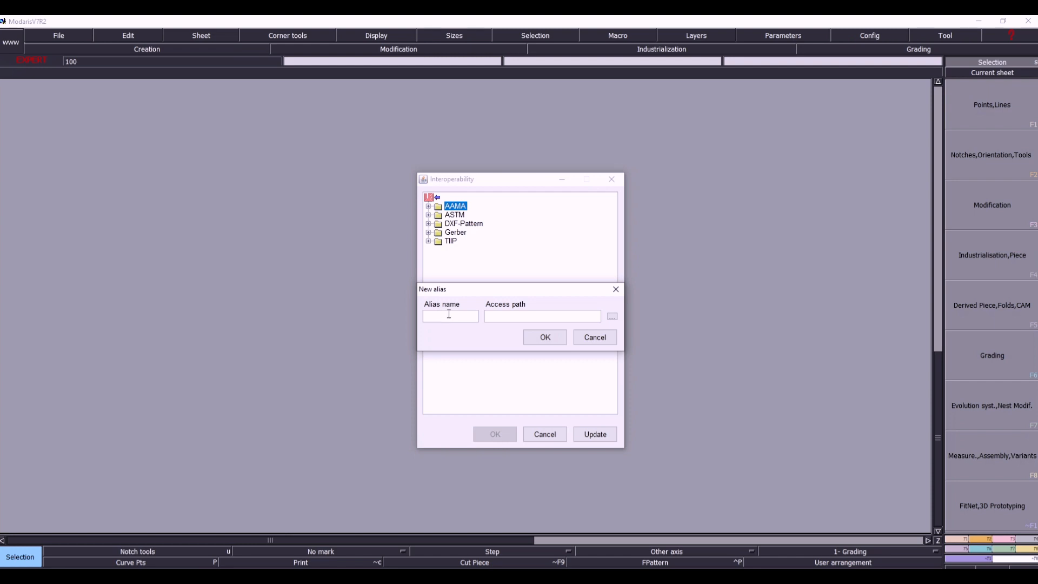
text(mdkhan)
- Set the new alias's access path to F:\PDF\1 and create the alias
click(612, 316)
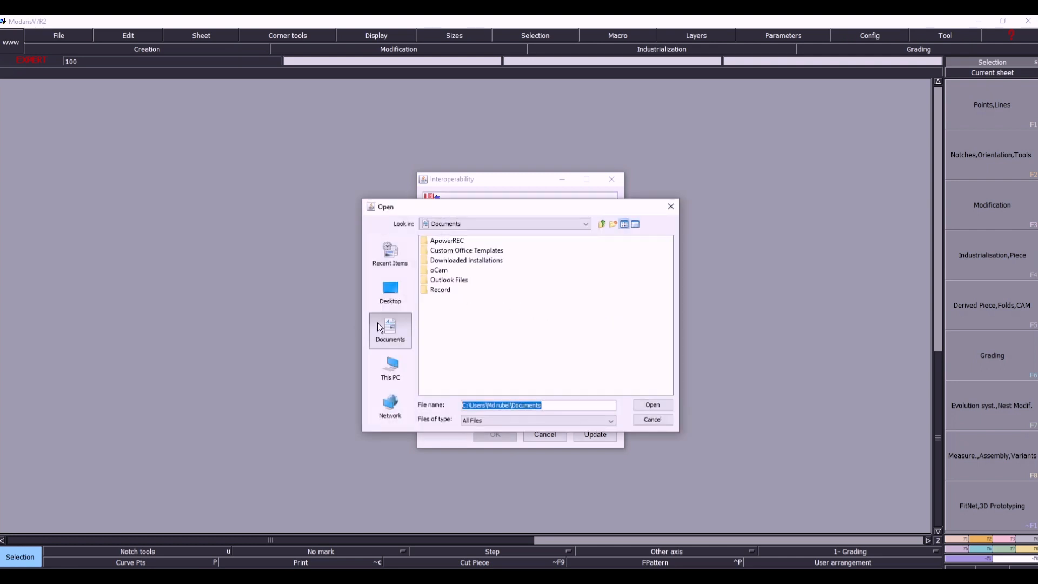
click(390, 366)
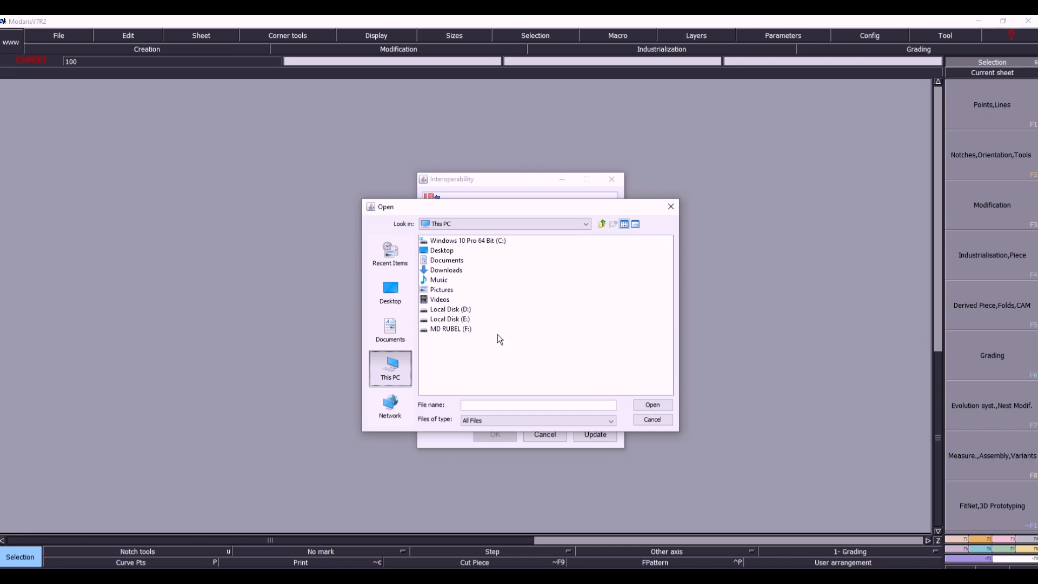
double_click(446, 328)
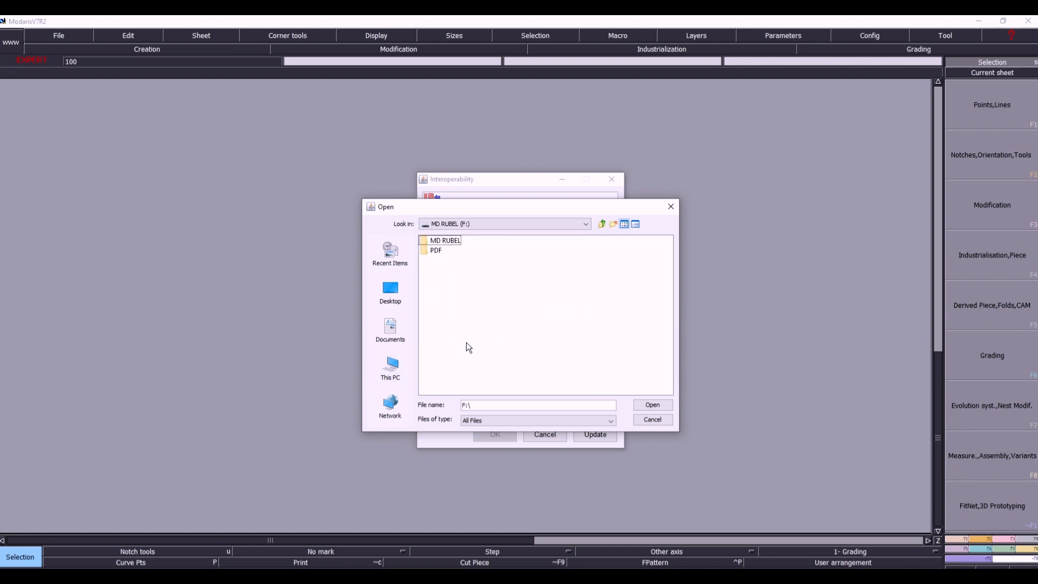
double_click(435, 250)
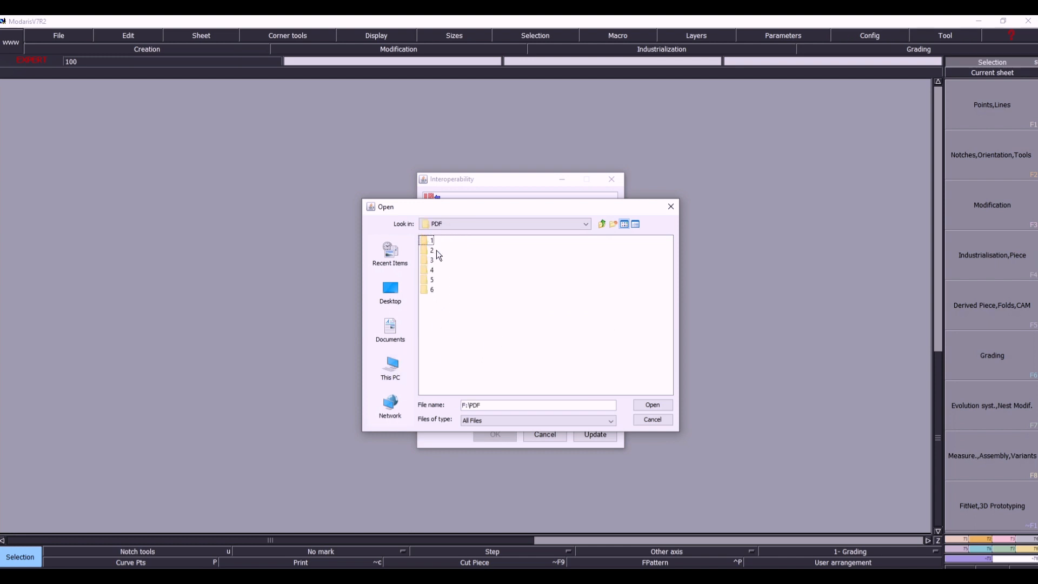
double_click(430, 240)
click(653, 405)
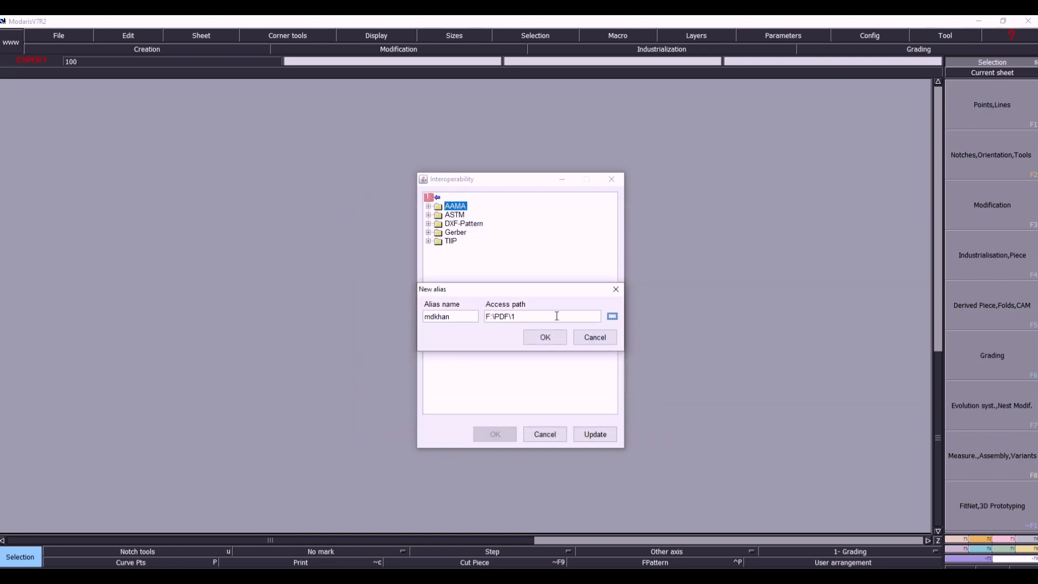
click(547, 338)
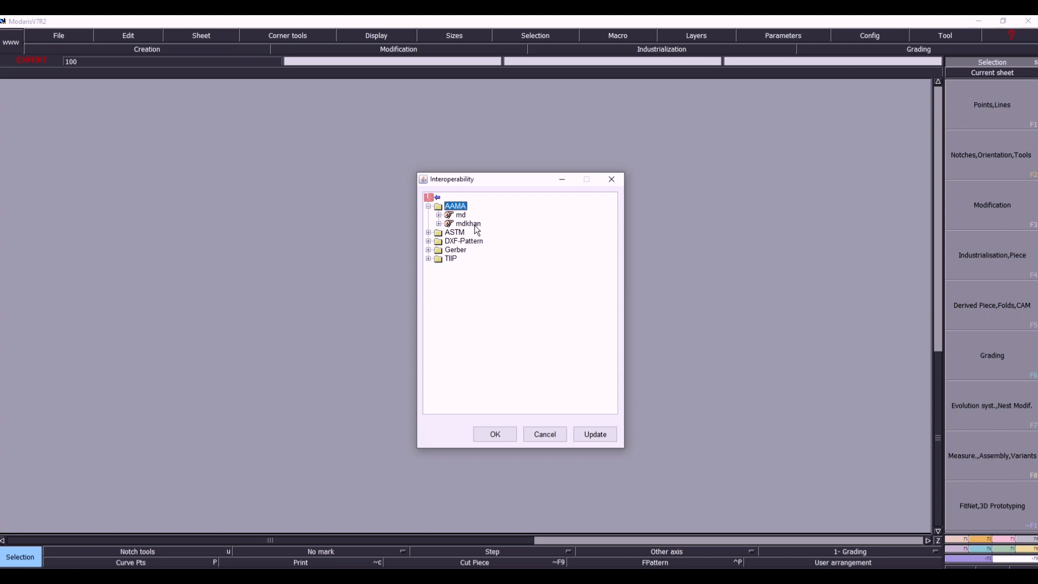
- Import all pieces of TRIXIE_1_FOR BULK.DXF from the new alias, from IN WAIST 1X1 through pkt finish
click(438, 223)
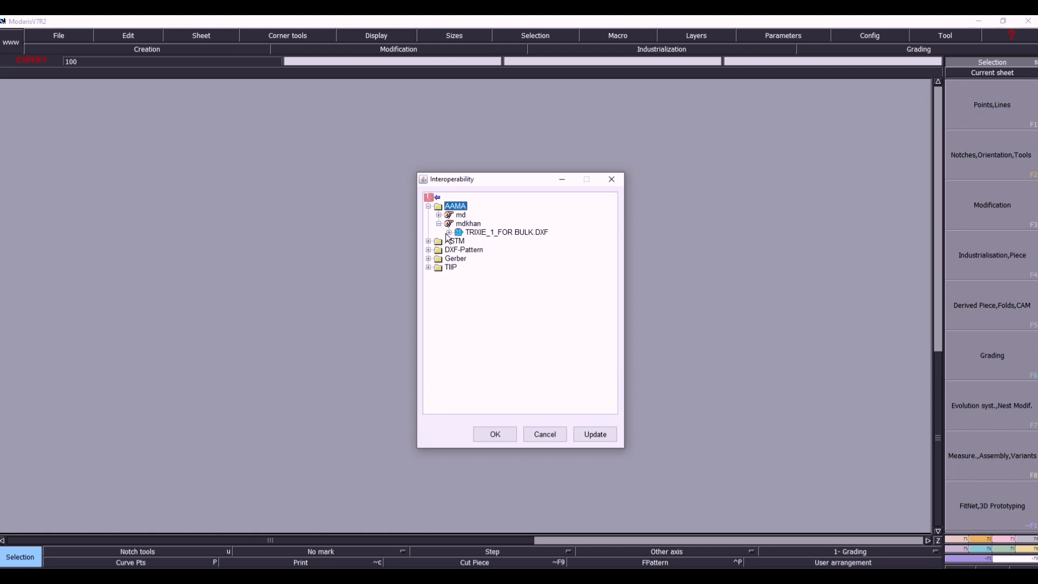
click(449, 233)
click(478, 242)
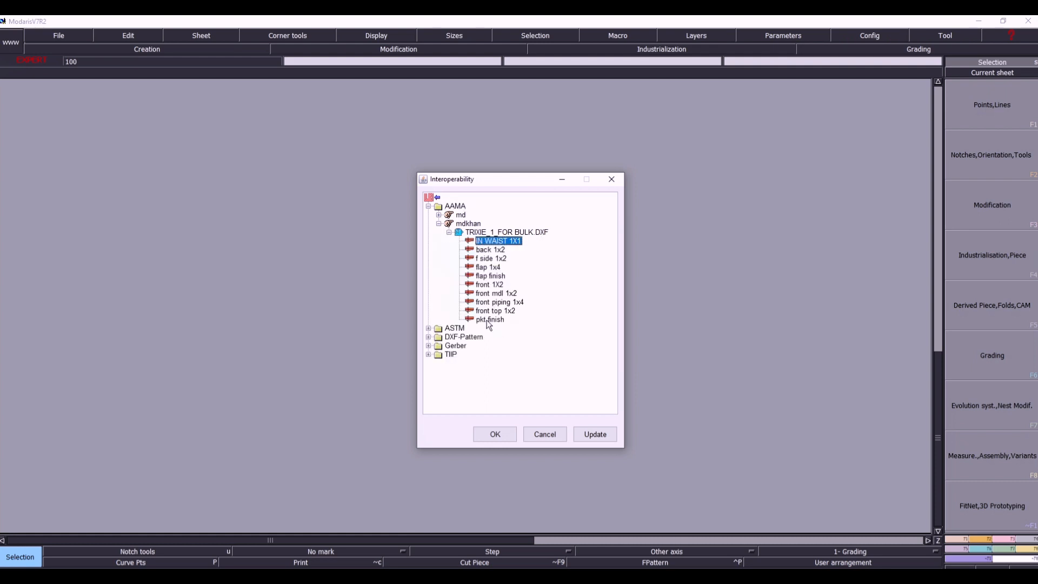
shift+click(488, 319)
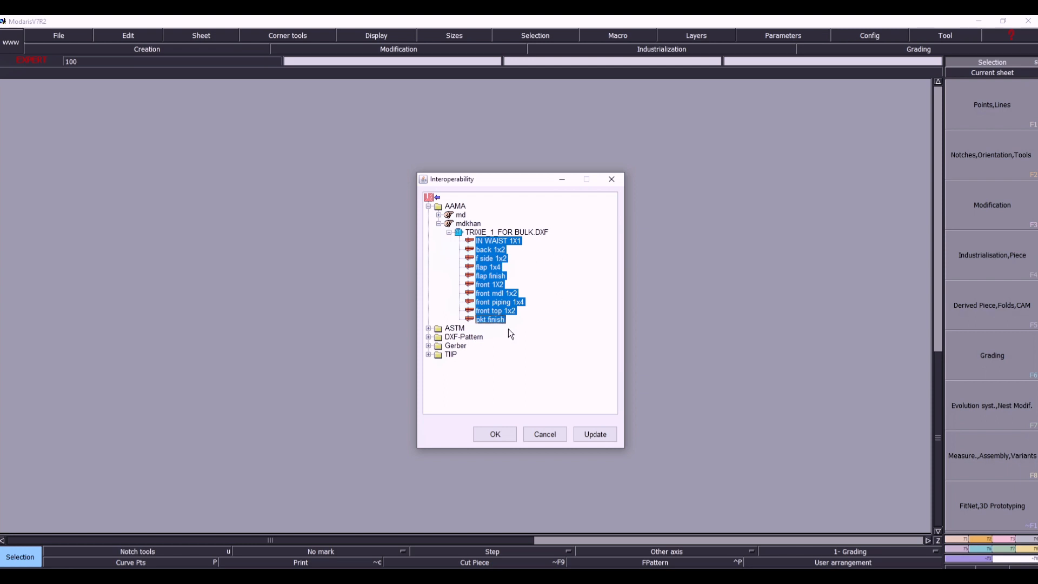
click(497, 433)
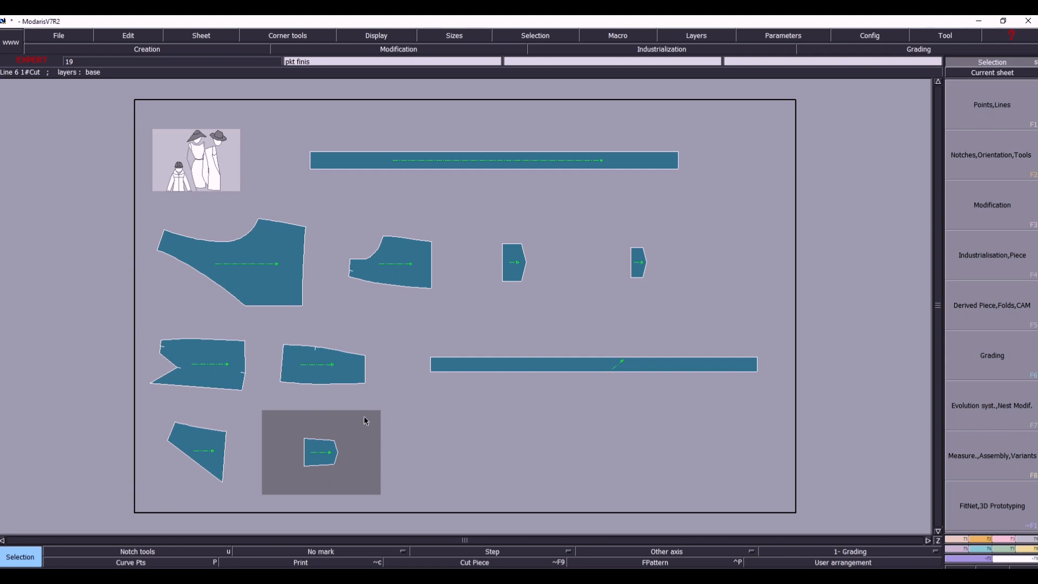
- Select all the imported sheets and turn on the FPattern display
key(ctrl+a)
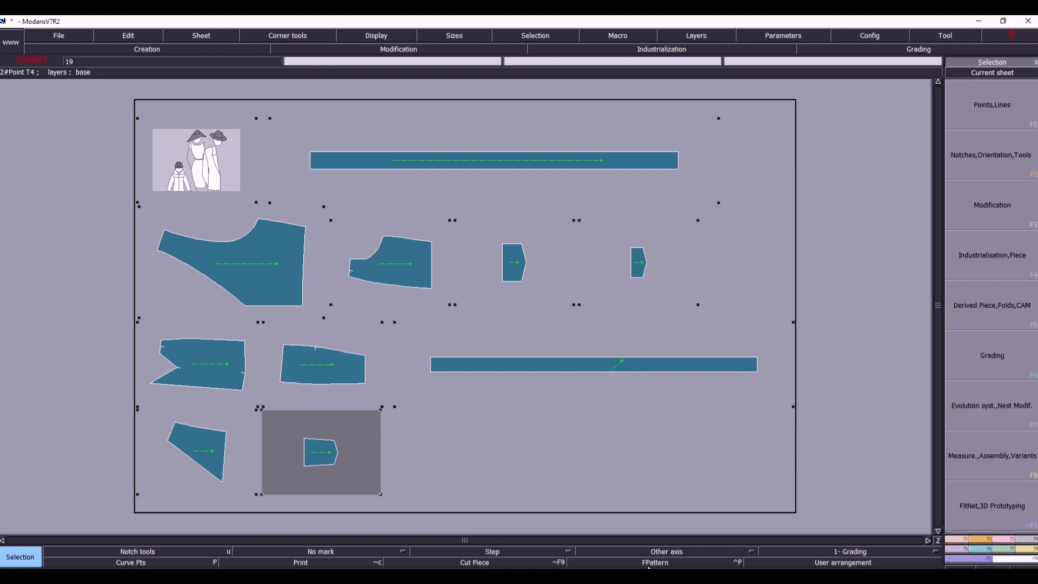
click(648, 565)
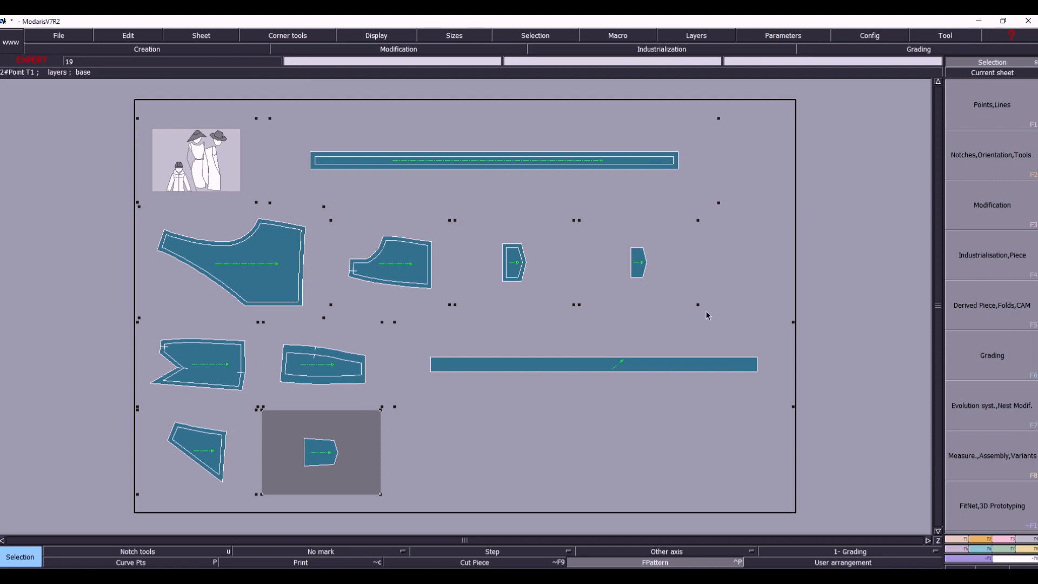
- Accept the existing access paths and try to save the unnamed model
key(ctrl+u)
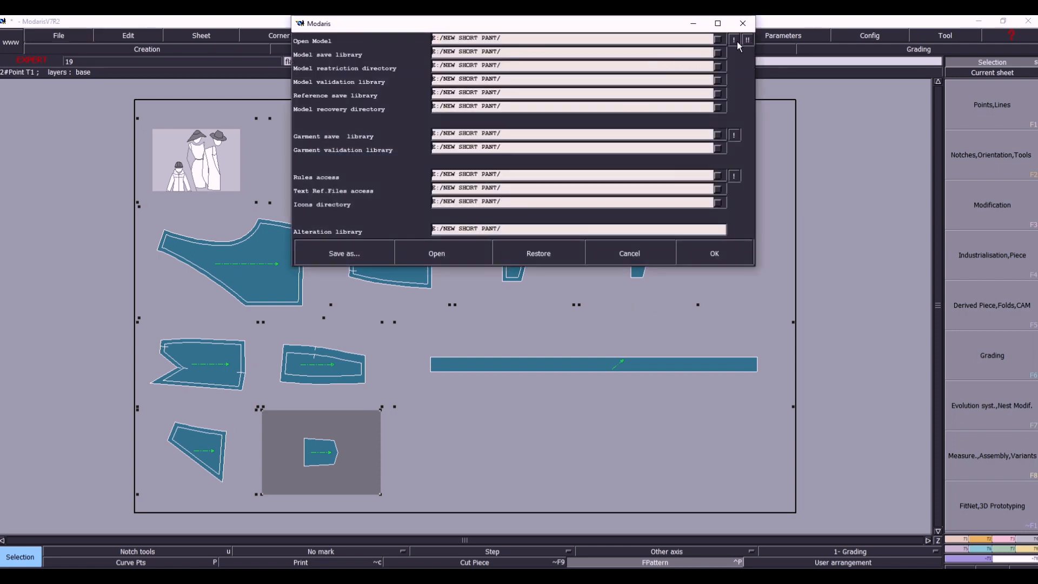
click(716, 254)
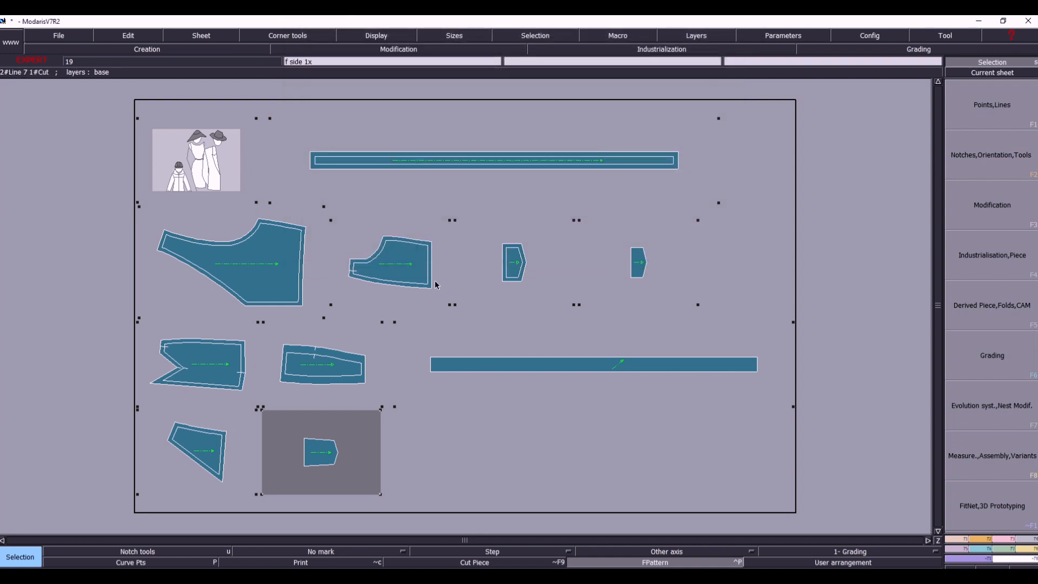
key(ctrl+s)
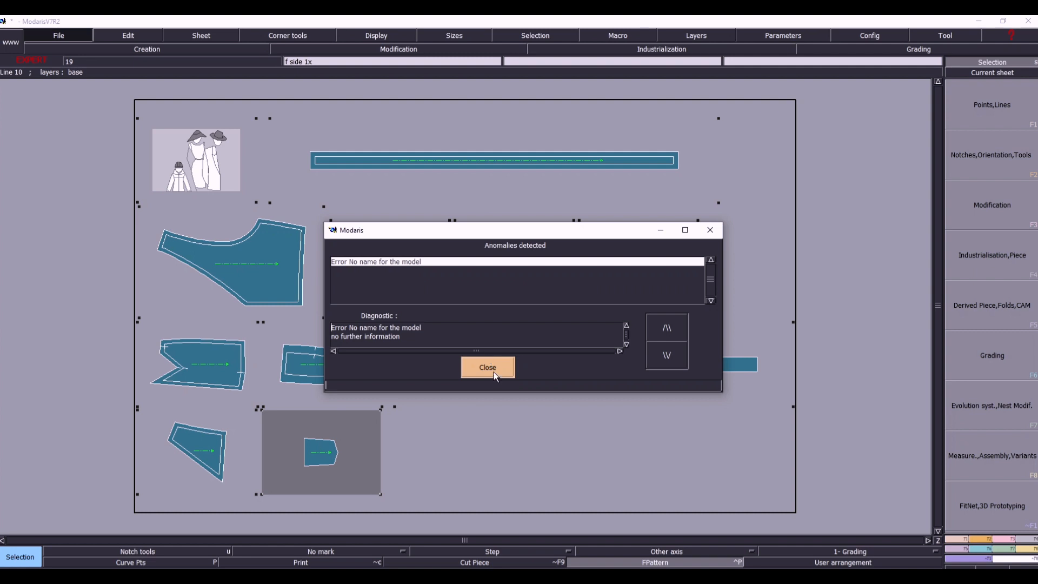
click(494, 371)
- Display the title blocks on the sheets and make the model's illustration sheet the current sheet
click(381, 34)
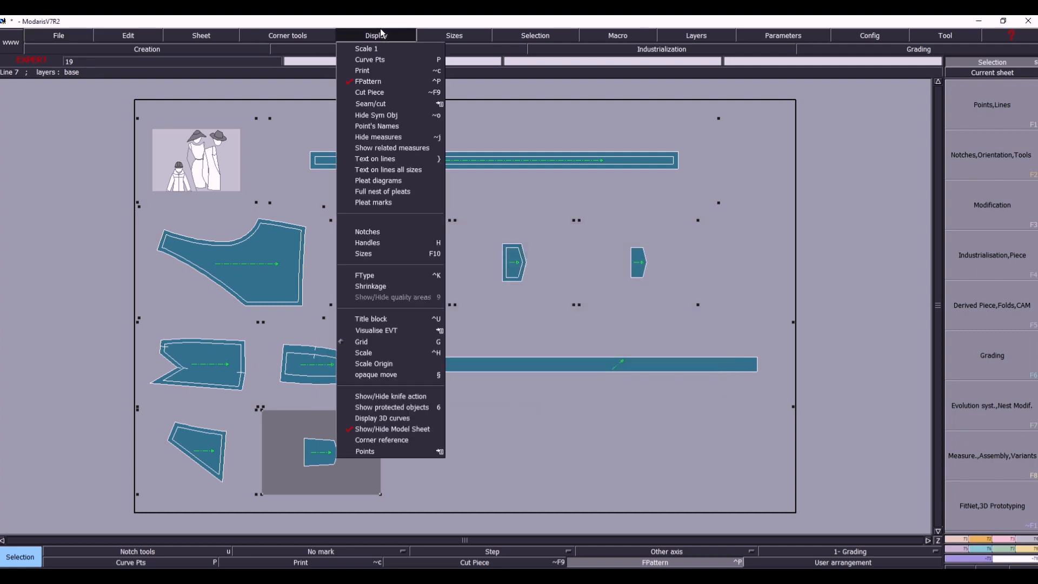
click(379, 320)
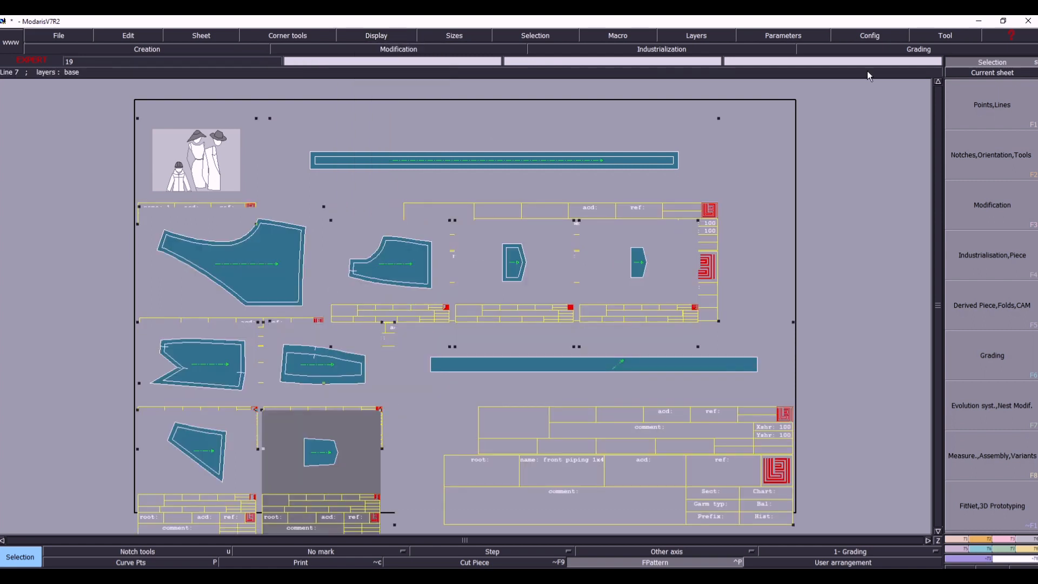
click(982, 72)
click(195, 164)
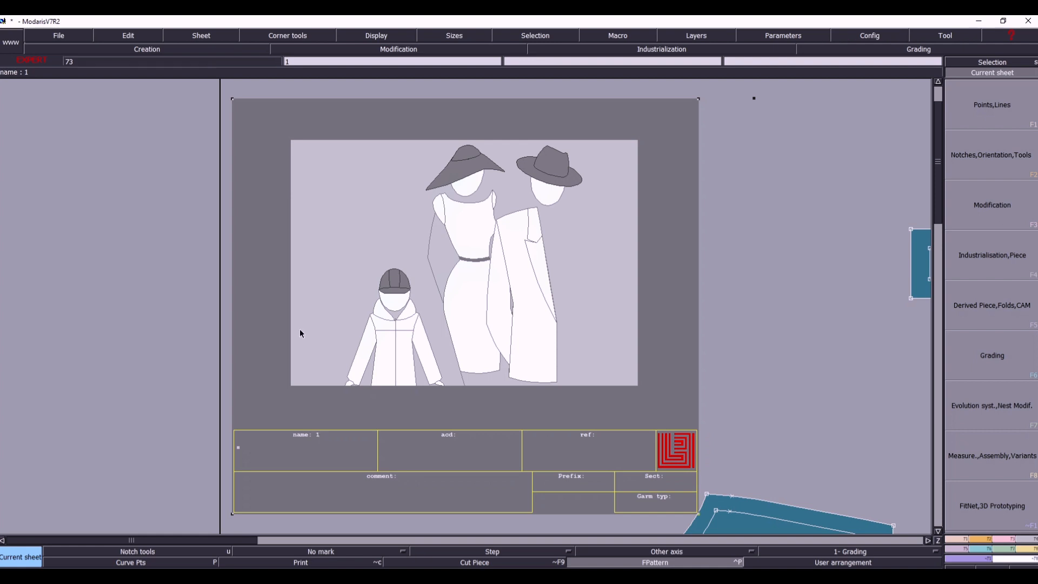
- Set the name in the model sheet's title block to JACKET, then show and select all sheets
click(128, 36)
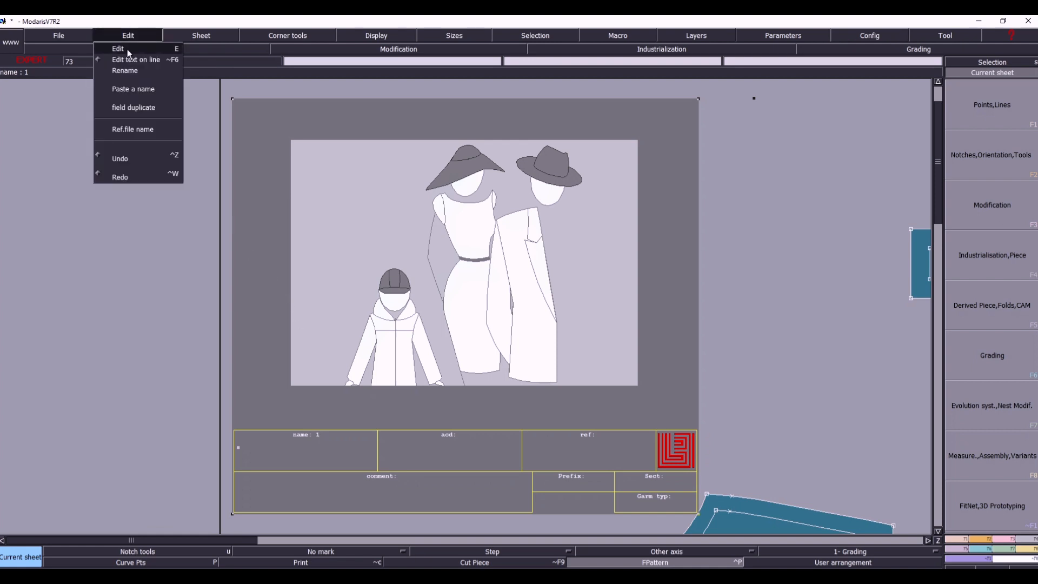
click(127, 50)
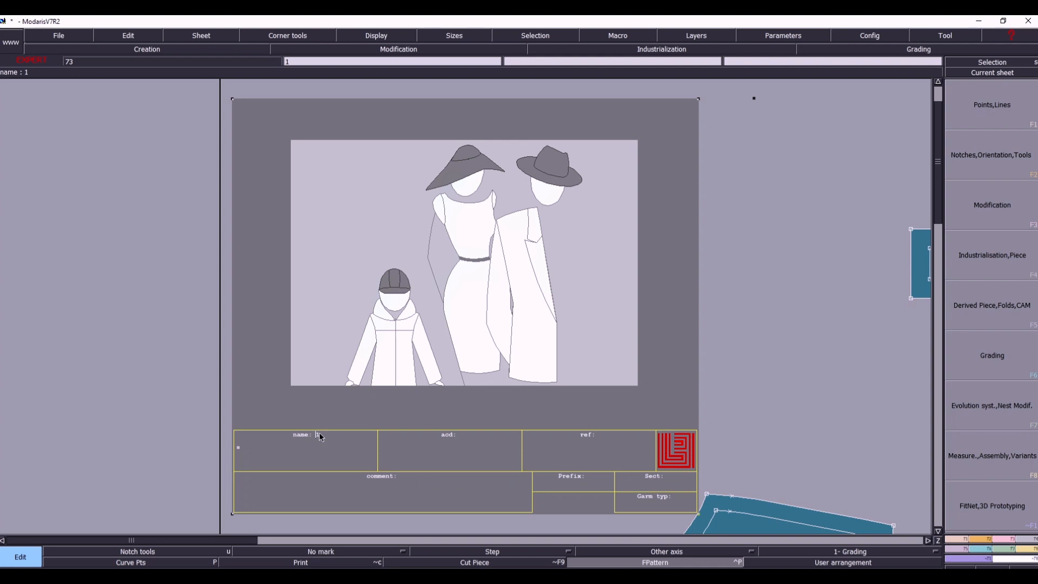
text(JACKET)
key(Return)
key(8)
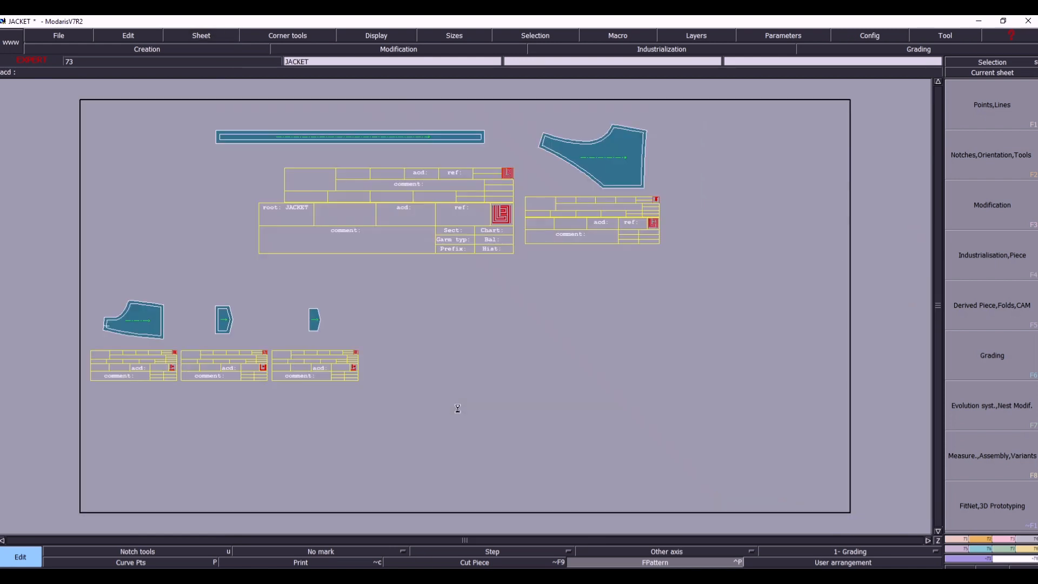
key(ctrl+a)
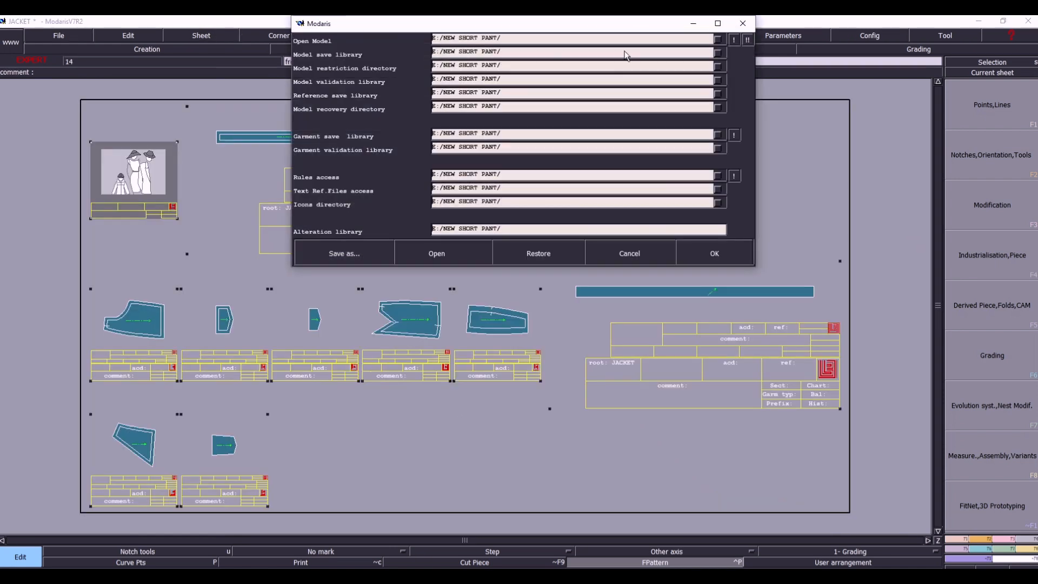
- Change the Open Model access path to folder 1 inside PDF on drive F
click(692, 42)
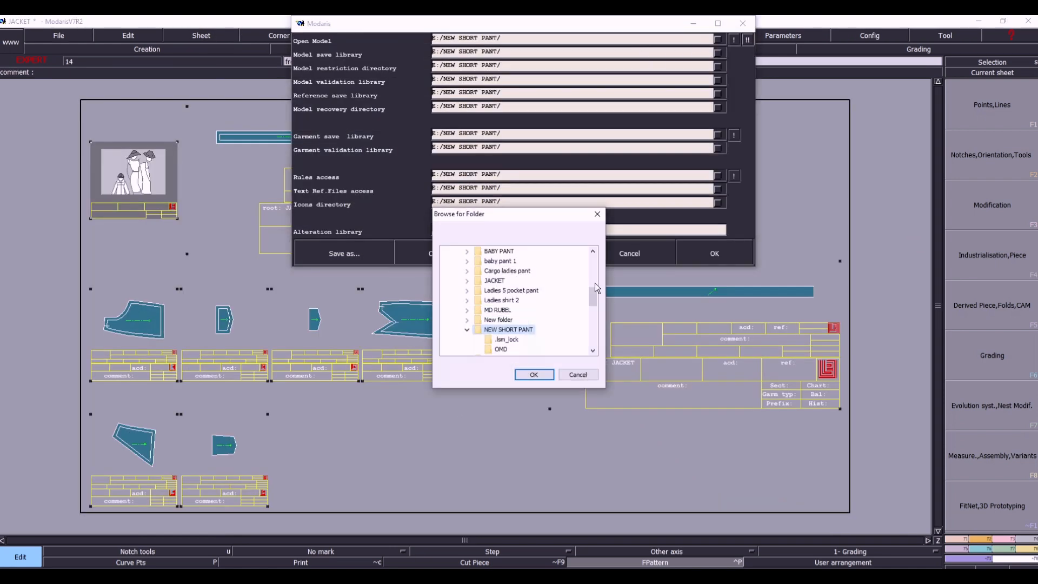
click(469, 331)
scroll(522, 322, up, 3)
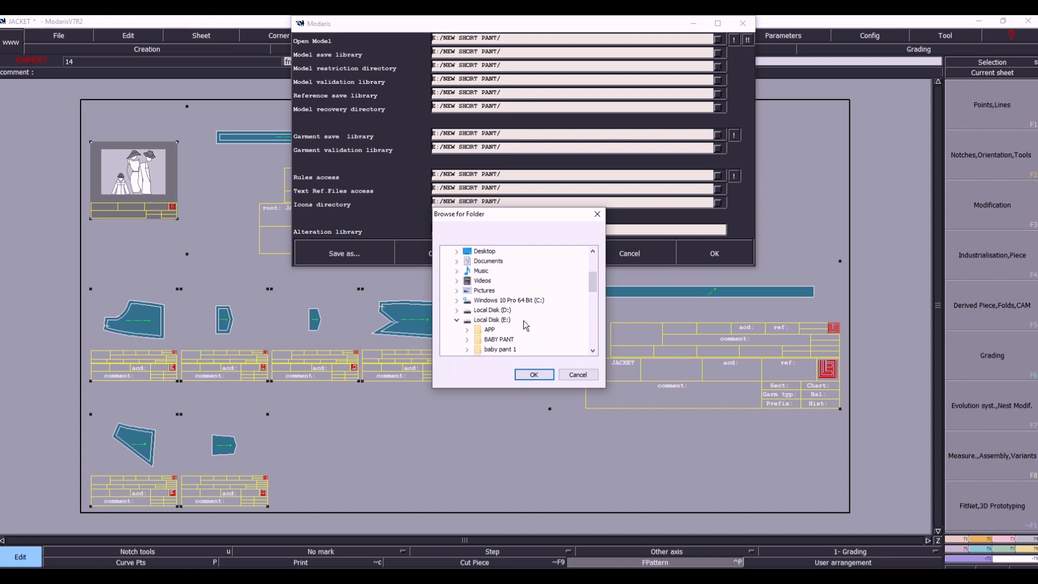
click(457, 321)
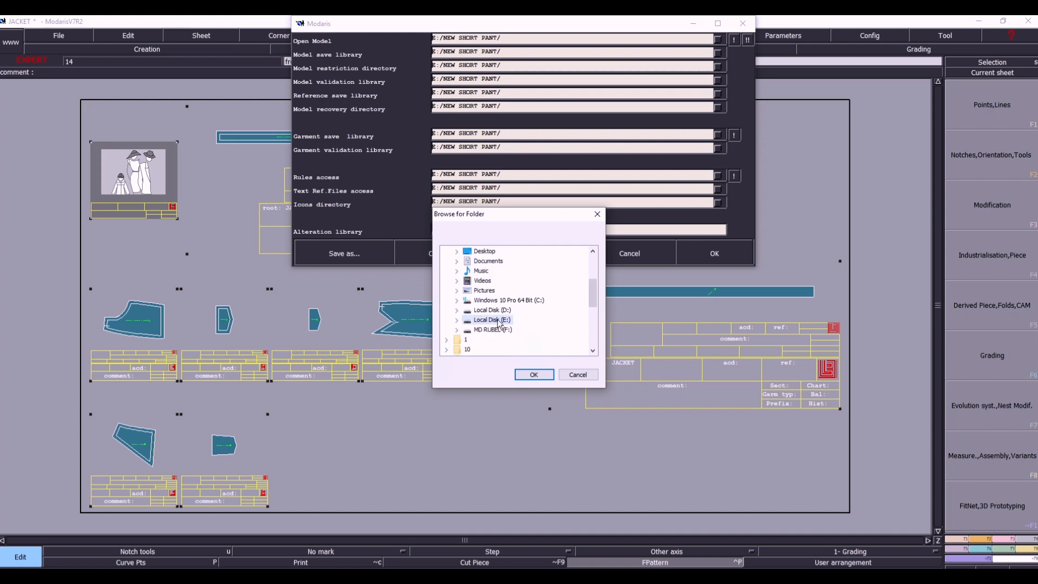
click(457, 329)
click(467, 320)
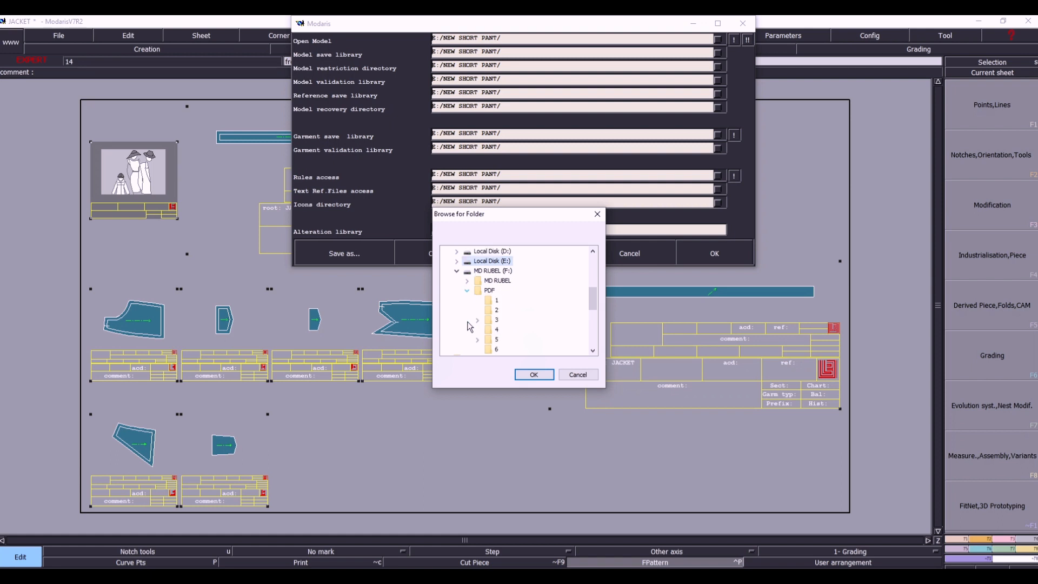
click(500, 304)
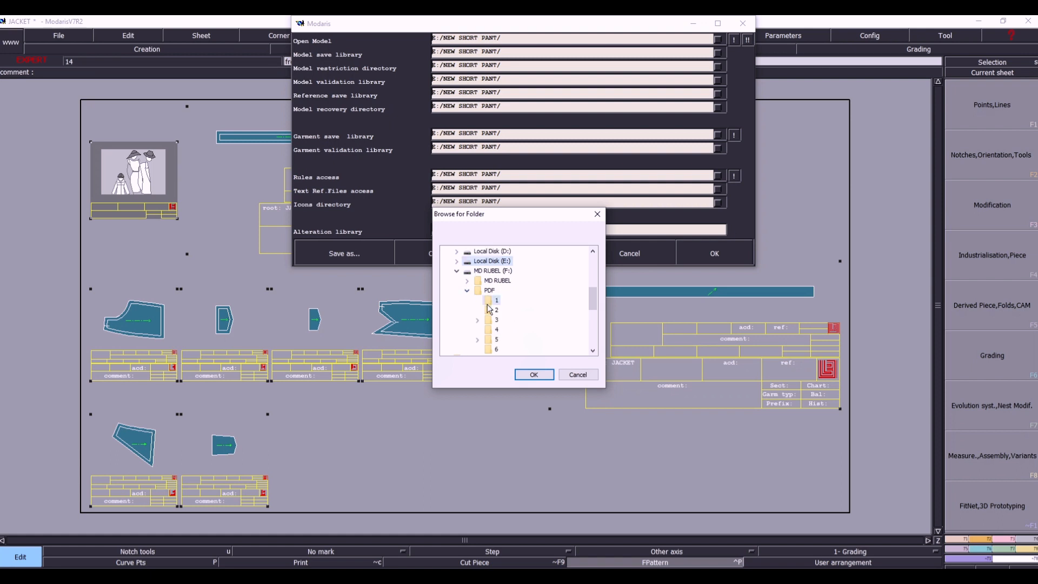
click(534, 374)
- Apply the F:/PDF/1/ path to all the model, garment, rules, text, icon and alteration entries and accept the access paths
click(734, 41)
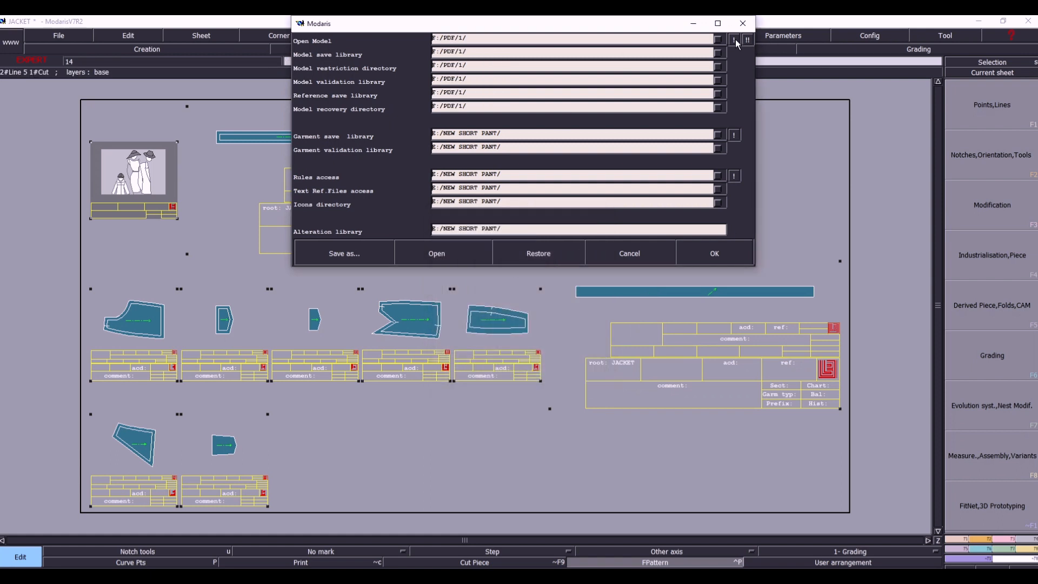
click(746, 41)
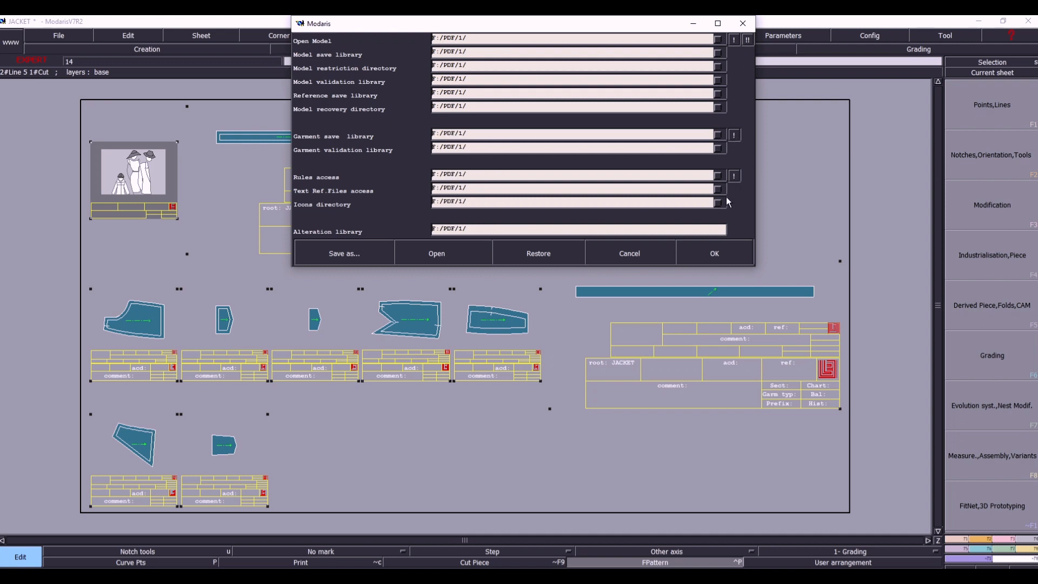
click(712, 258)
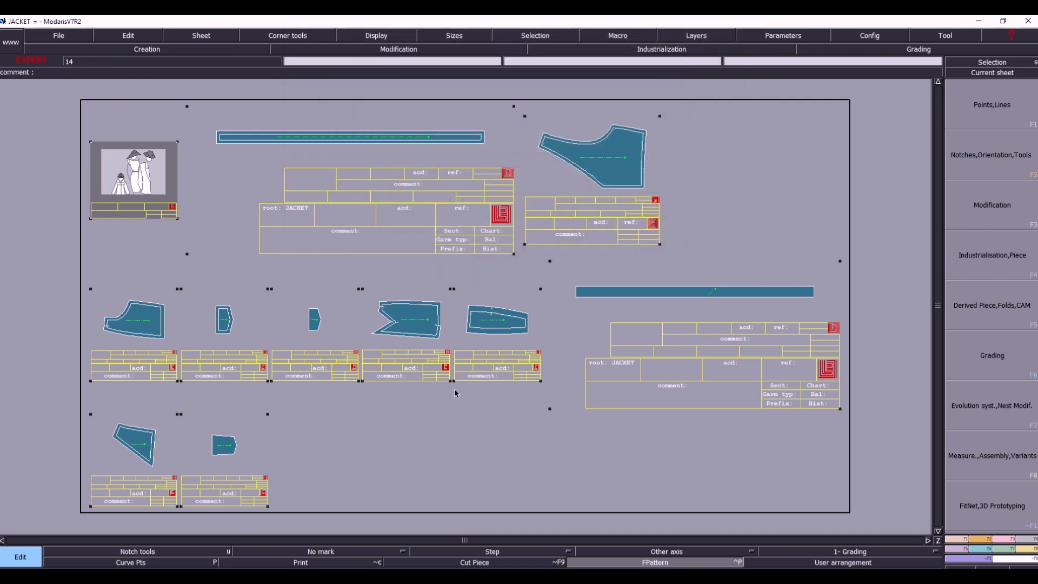
- Save the JACKET model in F:/PDF/1, overwriting the existing JACKET.mdl file
key(ctrl+s)
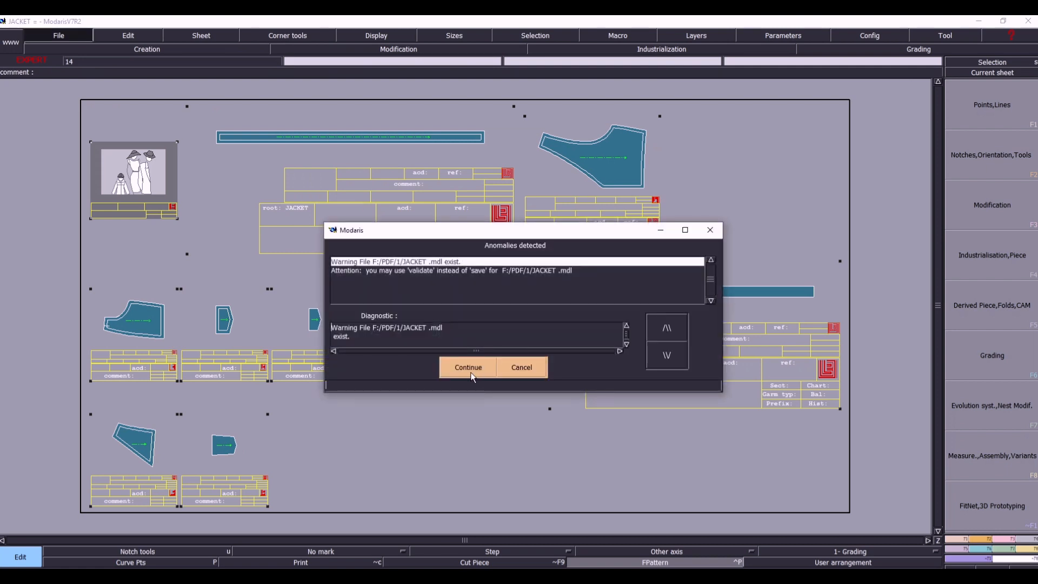
click(470, 372)
key(ctrl+s)
click(456, 366)
click(455, 367)
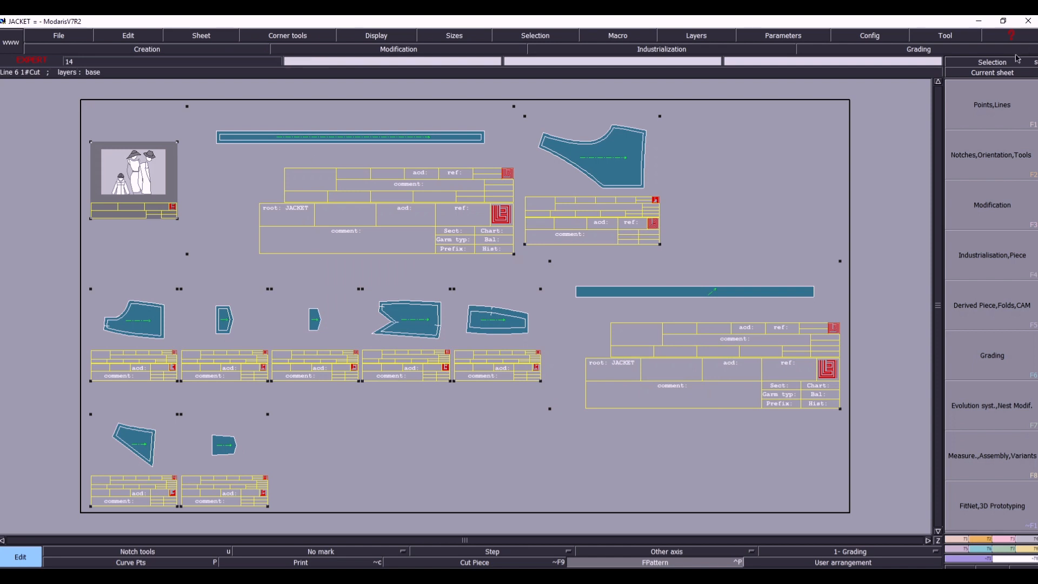
- Make the IN WAIST sheet current and extract the area inside its inner outline as a new piece with the Seam tool
click(1010, 75)
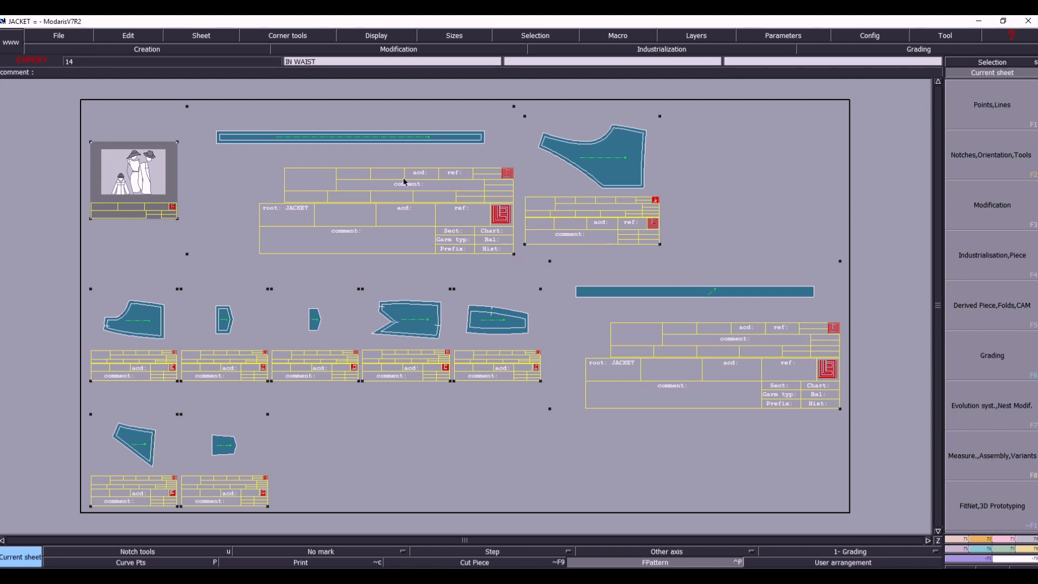
click(371, 151)
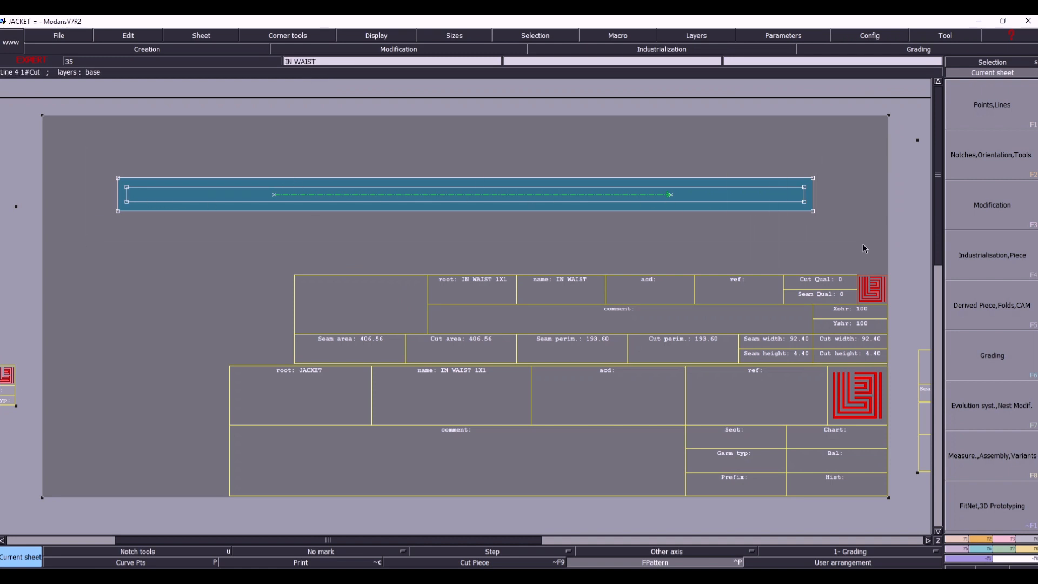
click(992, 255)
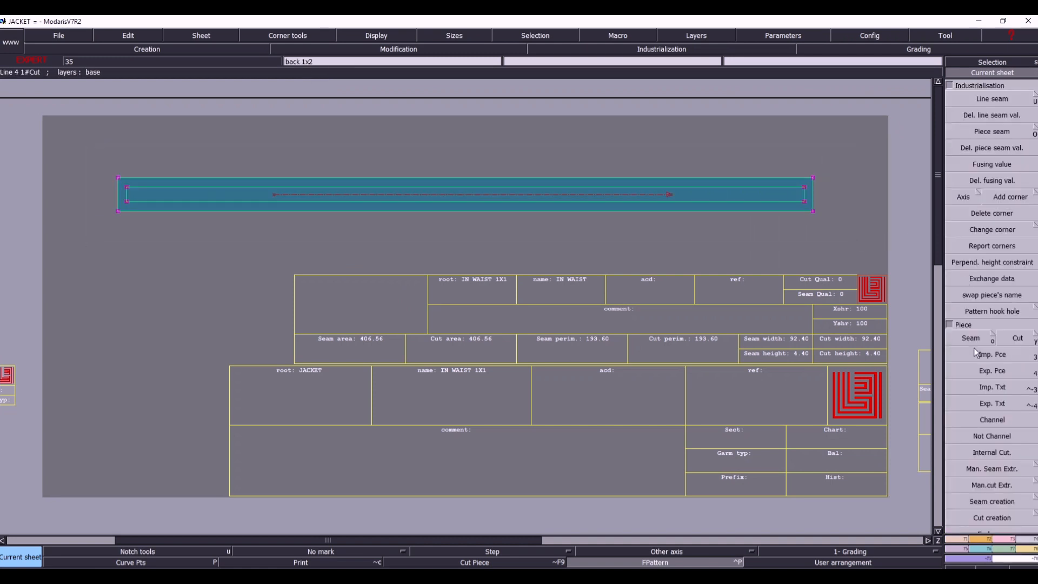
click(970, 338)
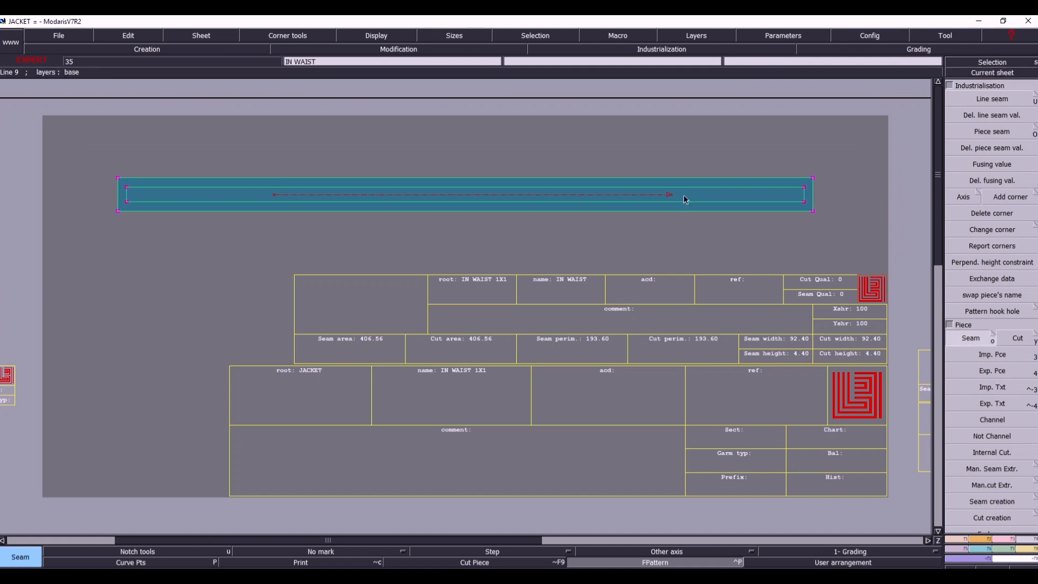
click(684, 196)
right_click(684, 196)
key(8)
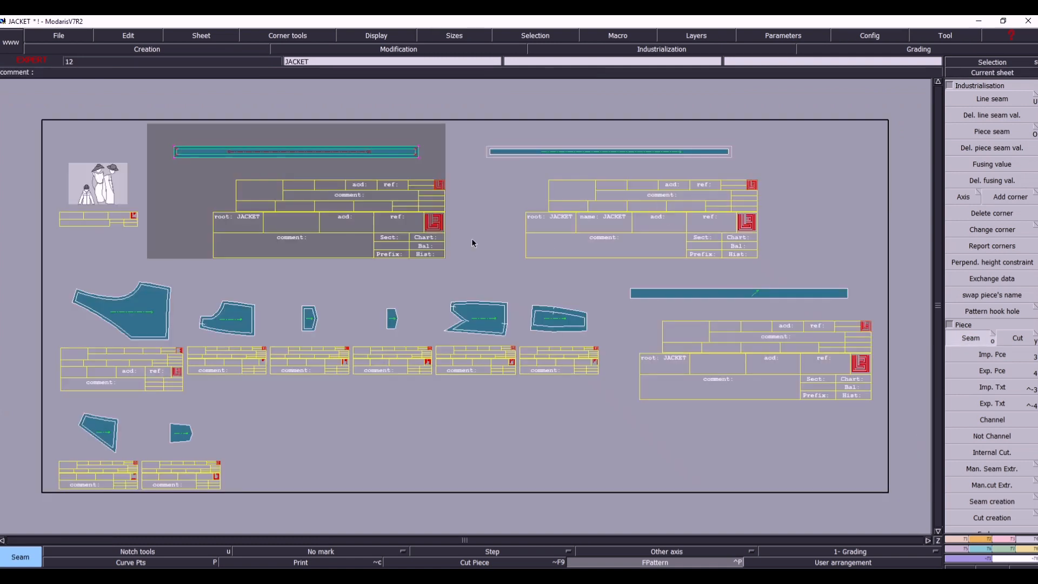
- Make the newly extracted waist piece's sheet current and examine its title block
click(1008, 73)
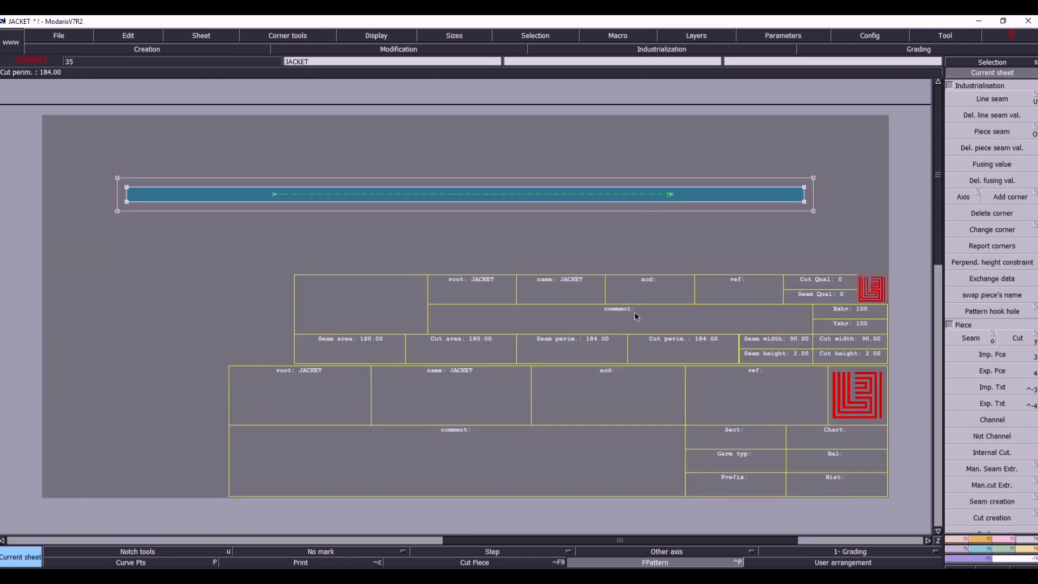
key(ctrl+e)
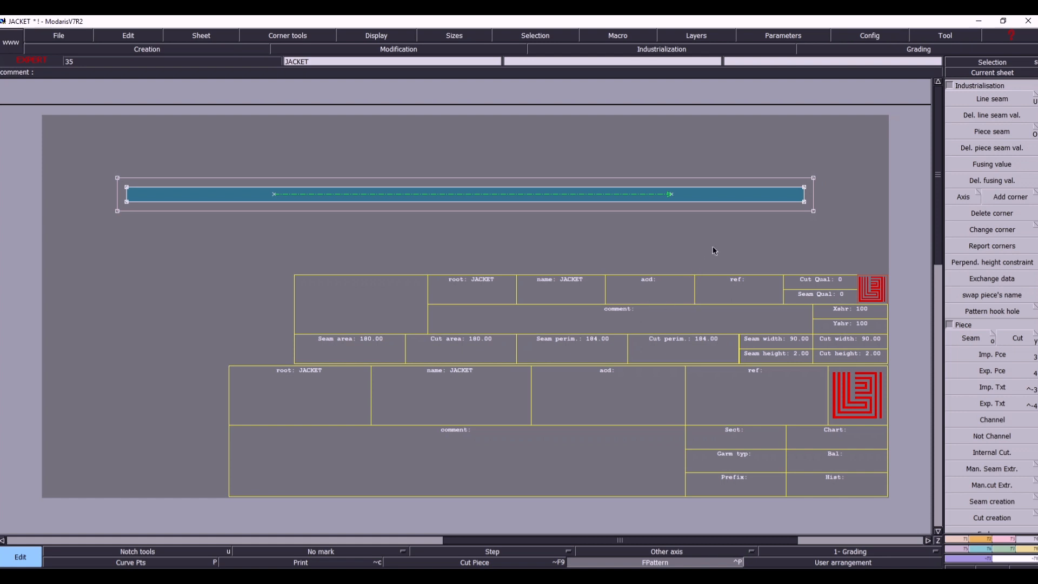
key(8)
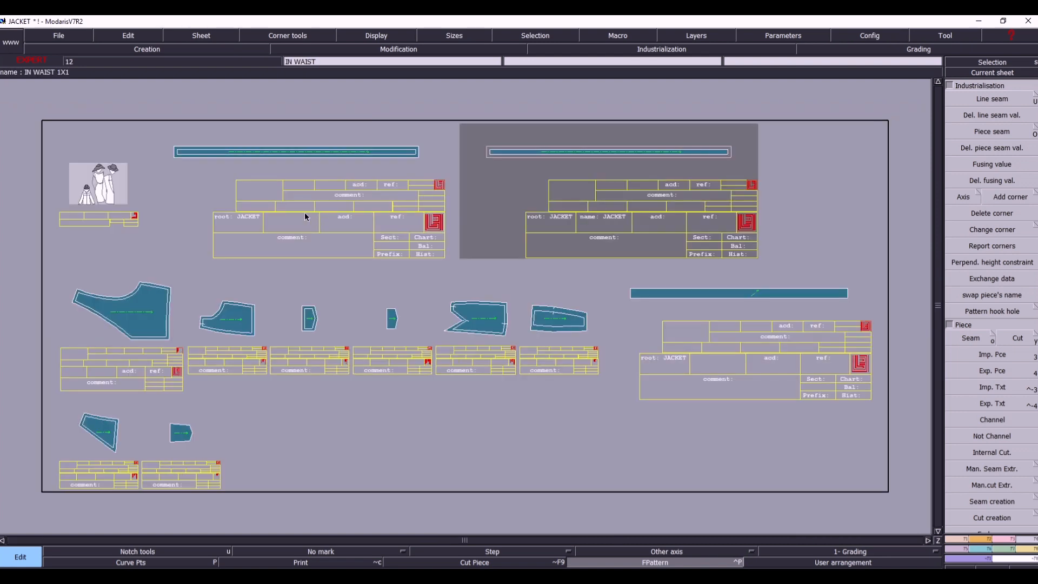
- Exchange data between the original IN WAIST piece and the newly extracted one, and delete the original piece from its sheet
click(993, 279)
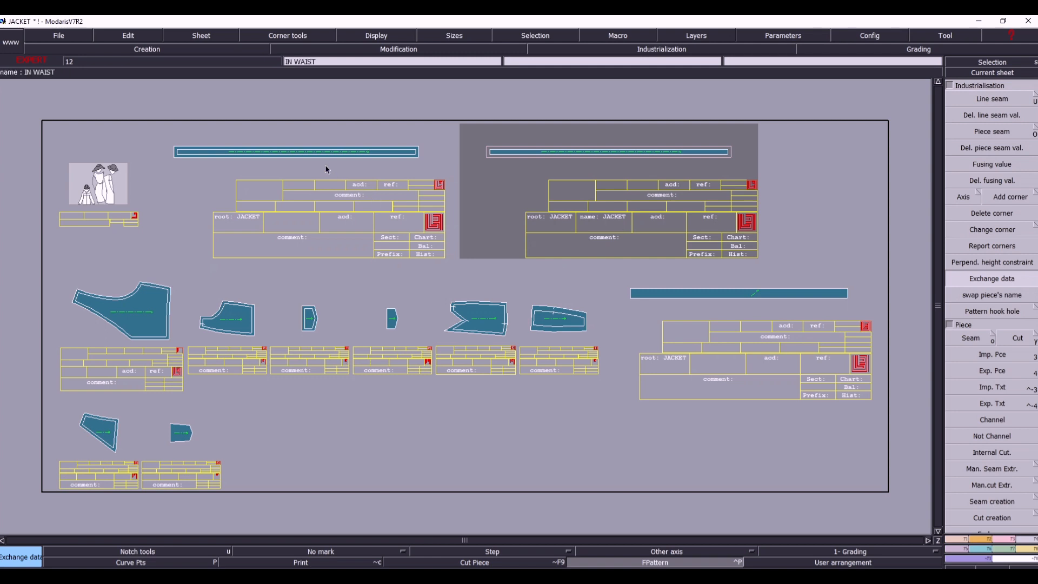
key(Page_Up)
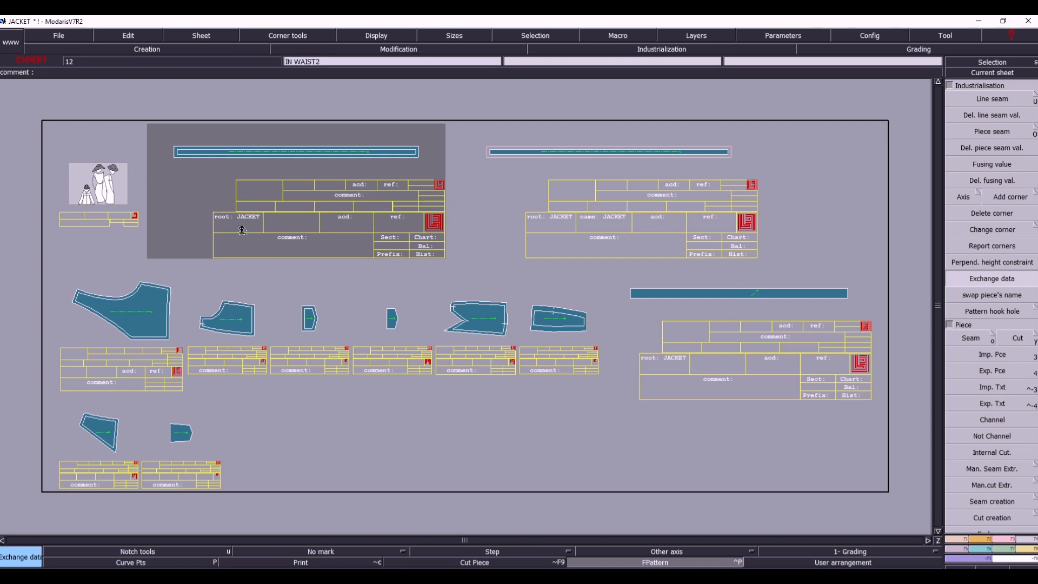
key(Delete)
click(255, 207)
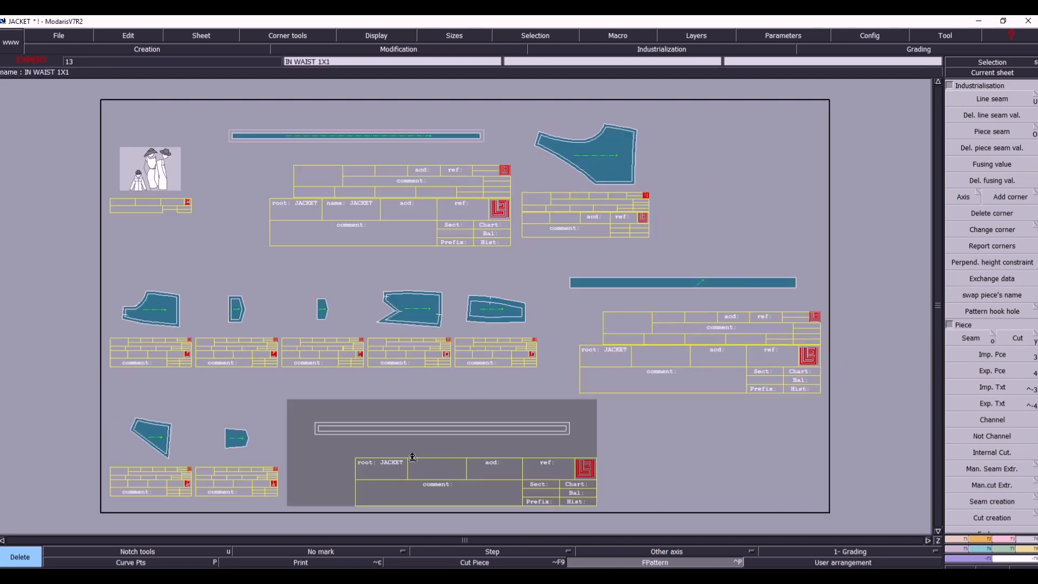
- Make the back 1x2 sheet current and extract the area inside its inner outline as a new seam piece
key(s)
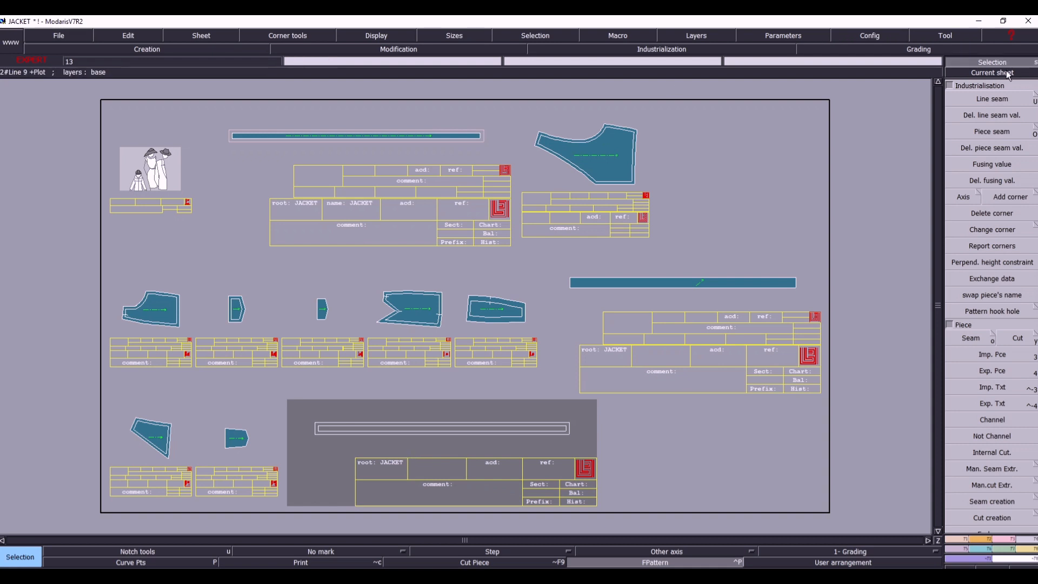
click(1006, 73)
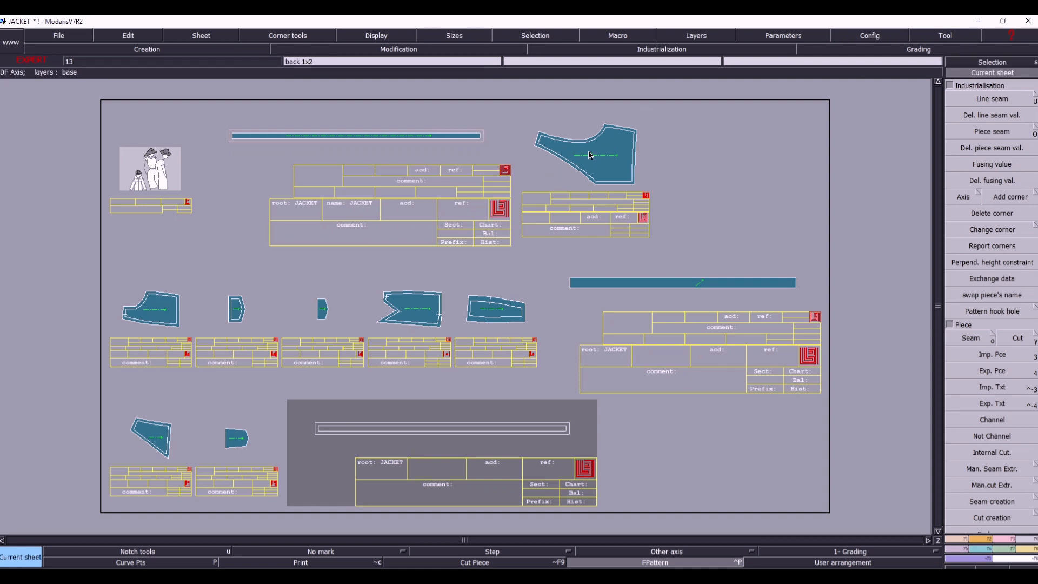
drag(520, 106, 700, 218)
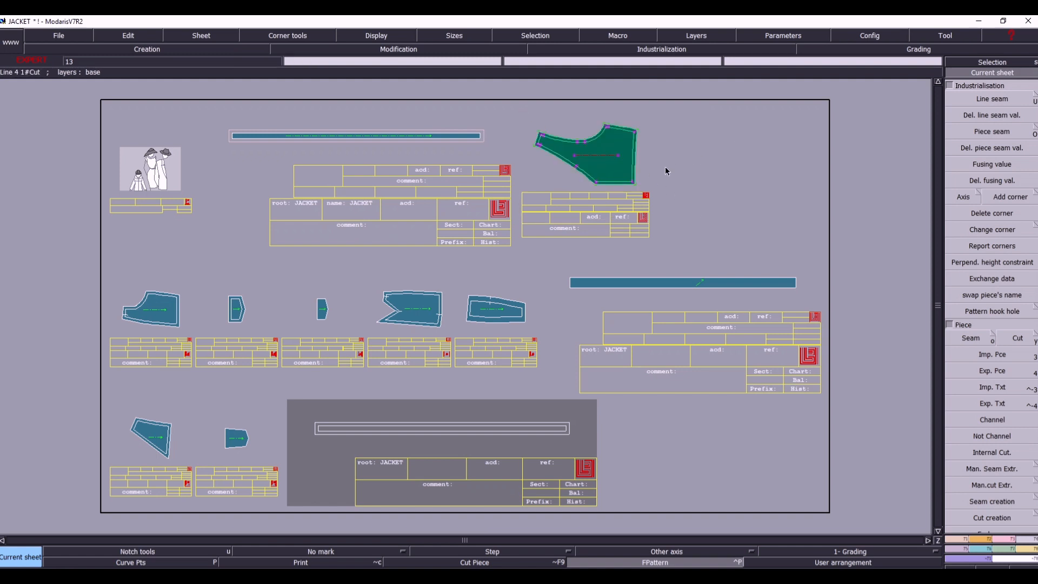
click(616, 164)
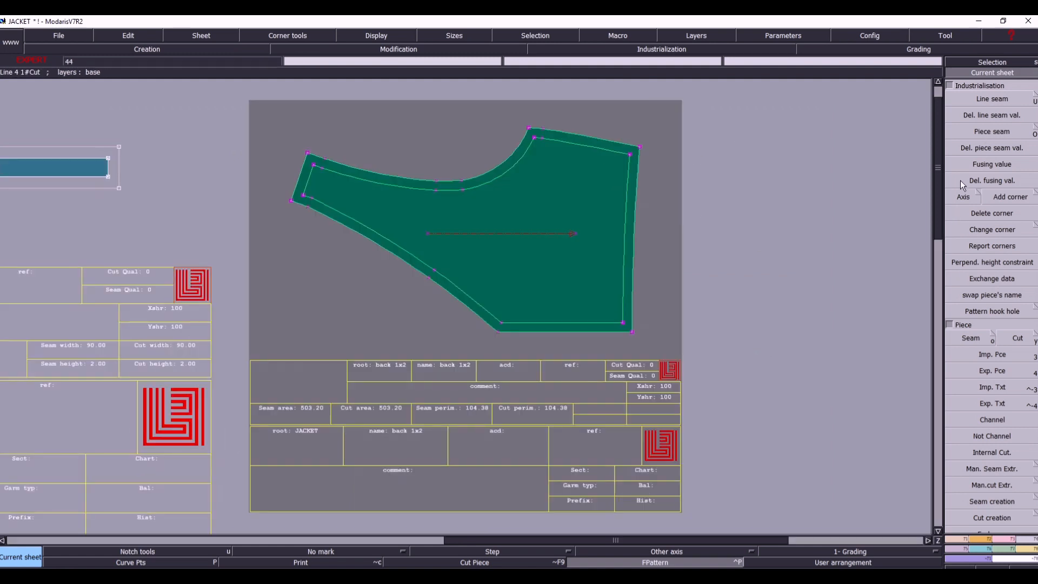
click(970, 338)
click(552, 253)
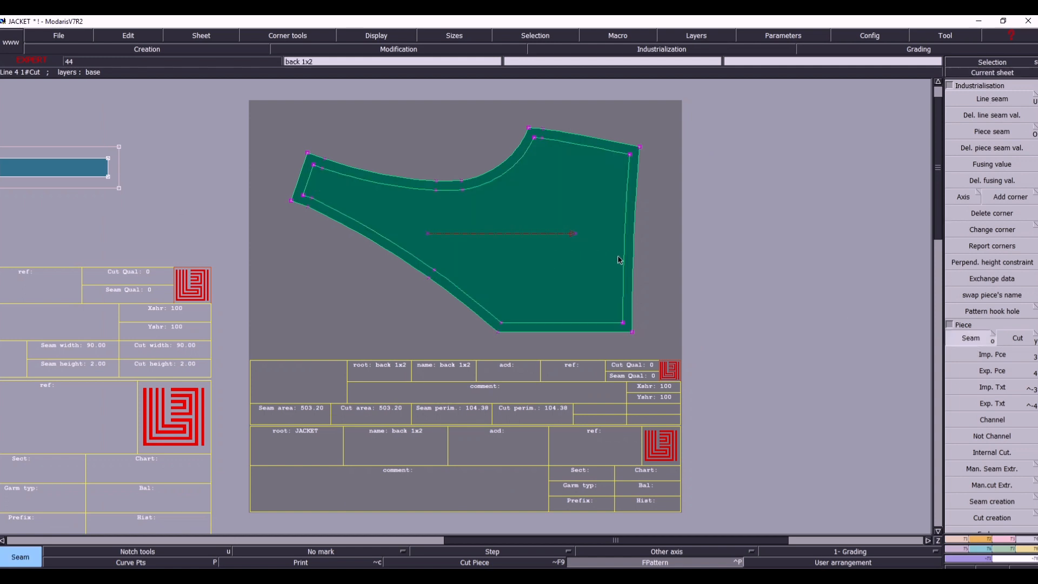
key(j)
click(672, 257)
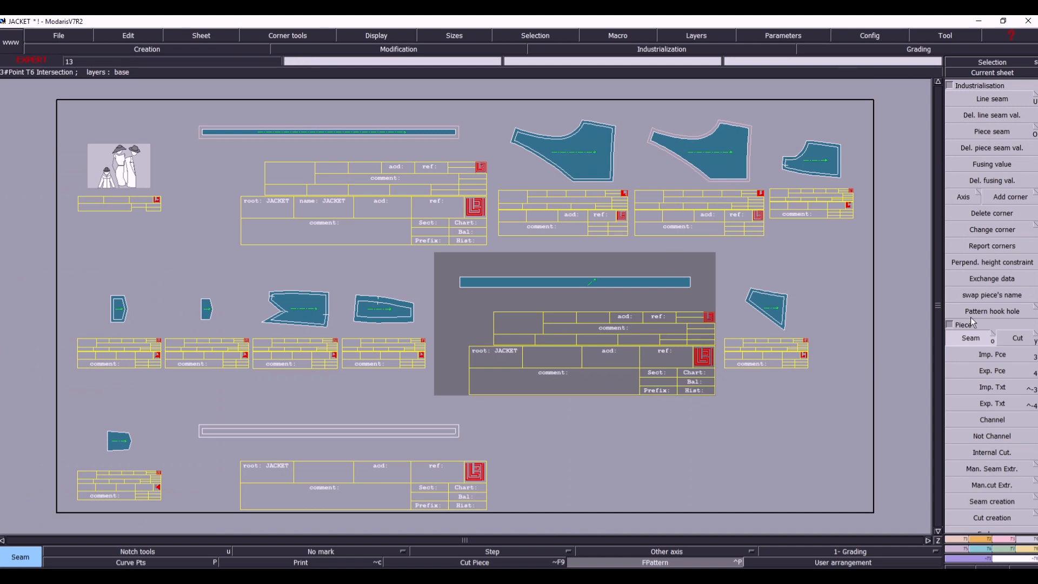
- Exchange data between the original back 1x2 piece and its extracted copy, and delete the original piece
click(980, 279)
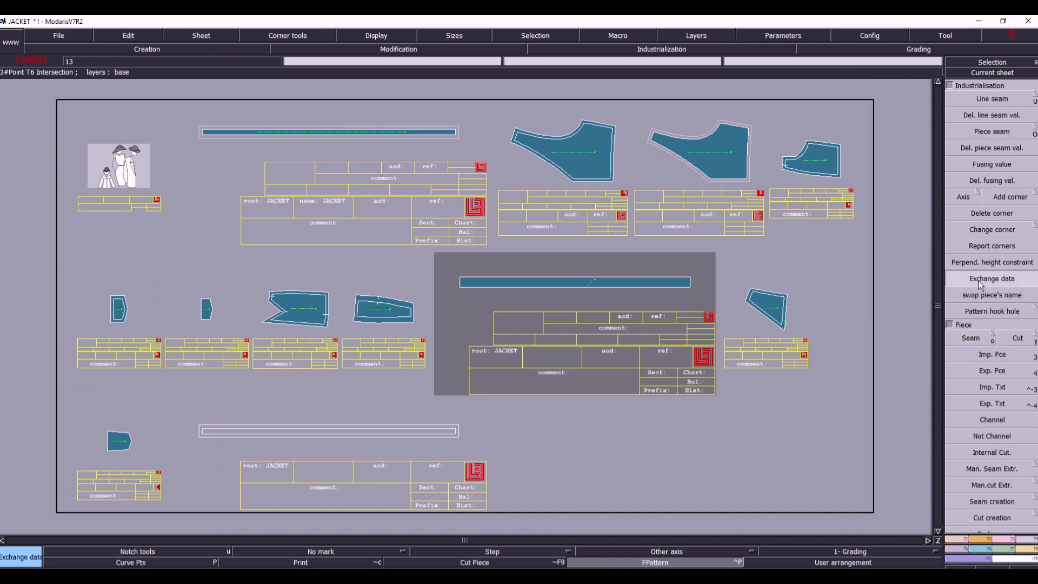
click(596, 176)
click(726, 173)
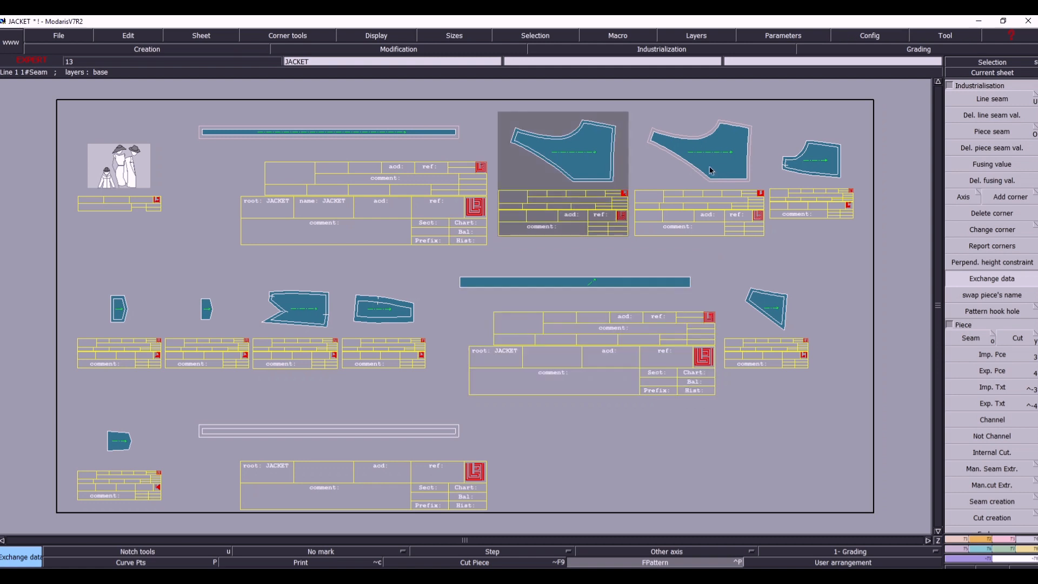
click(708, 136)
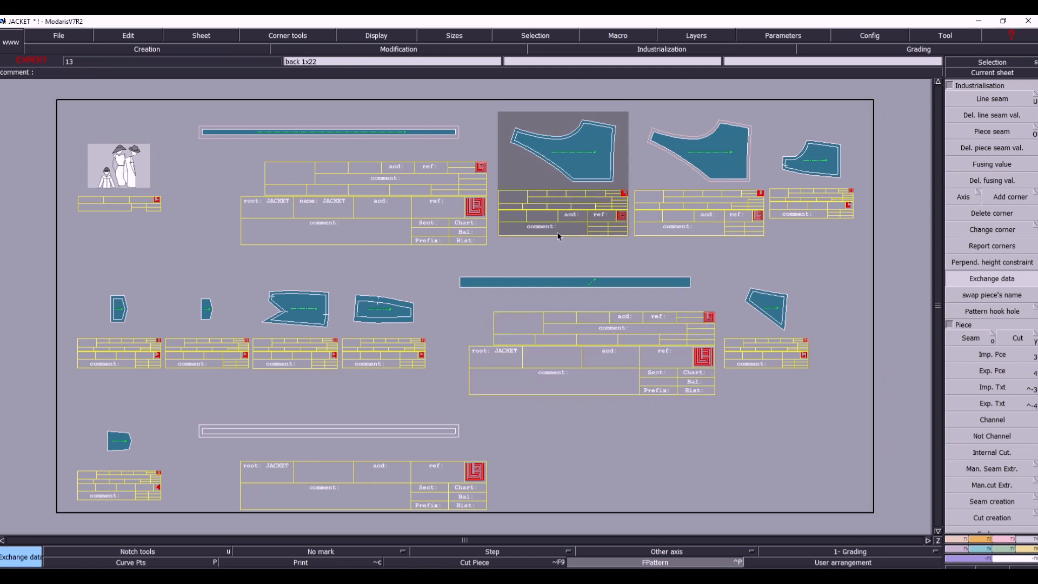
key(Delete)
click(551, 209)
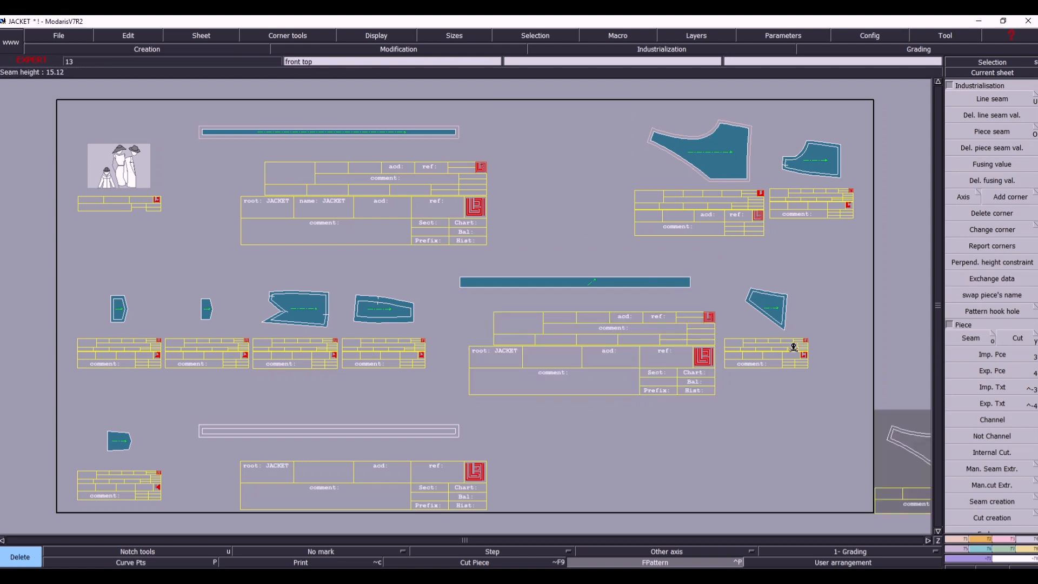
- Save the JACKET model again with the F:/PDF/1/ access paths, overwriting the existing file
key(ctrl+s)
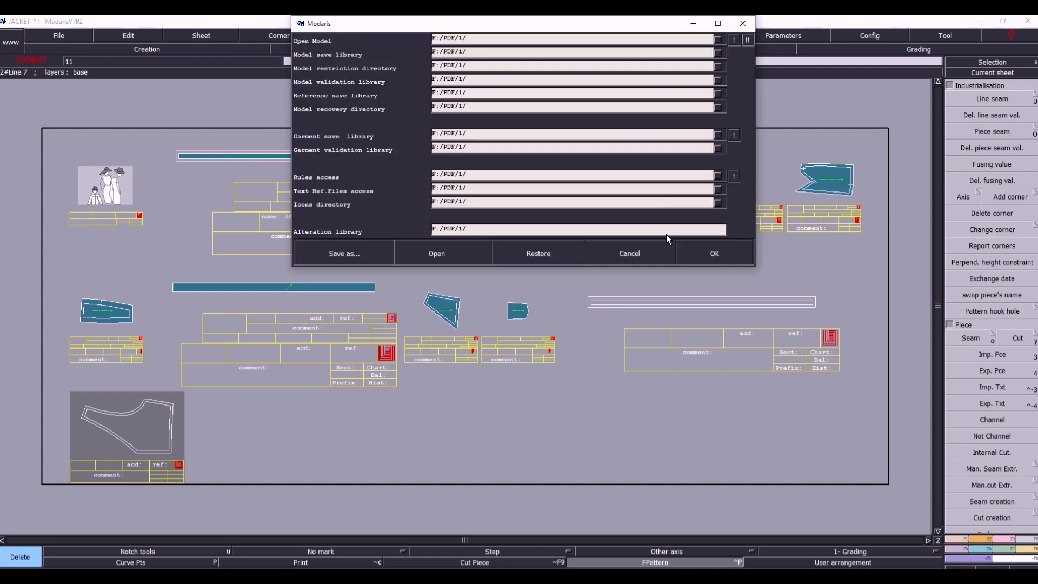
click(710, 255)
click(469, 367)
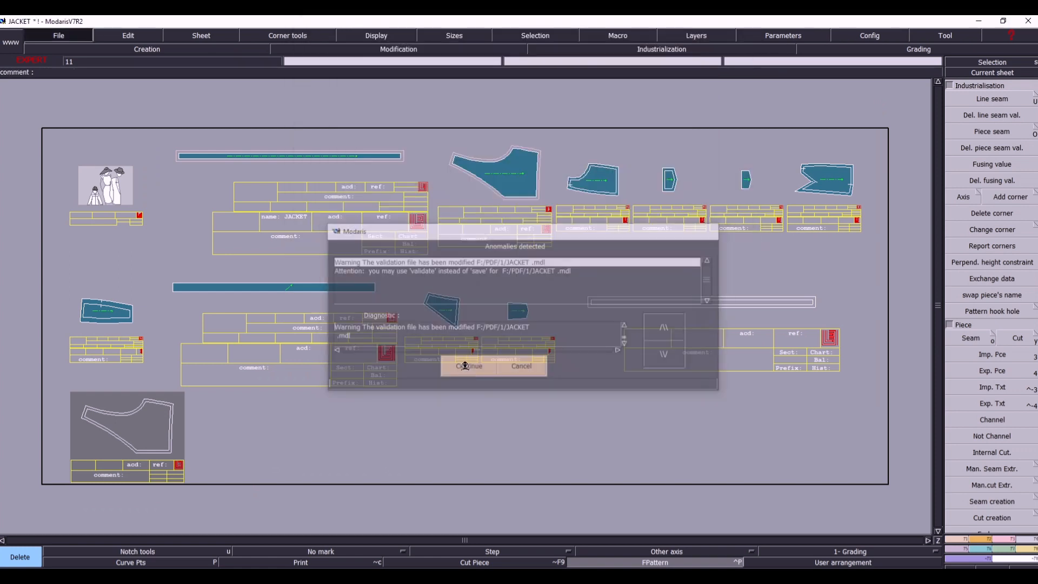
- Make the f side 1x2 sheet current and extract the area inside its inner outline as a new seam piece
click(993, 72)
click(588, 194)
drag(274, 124, 687, 365)
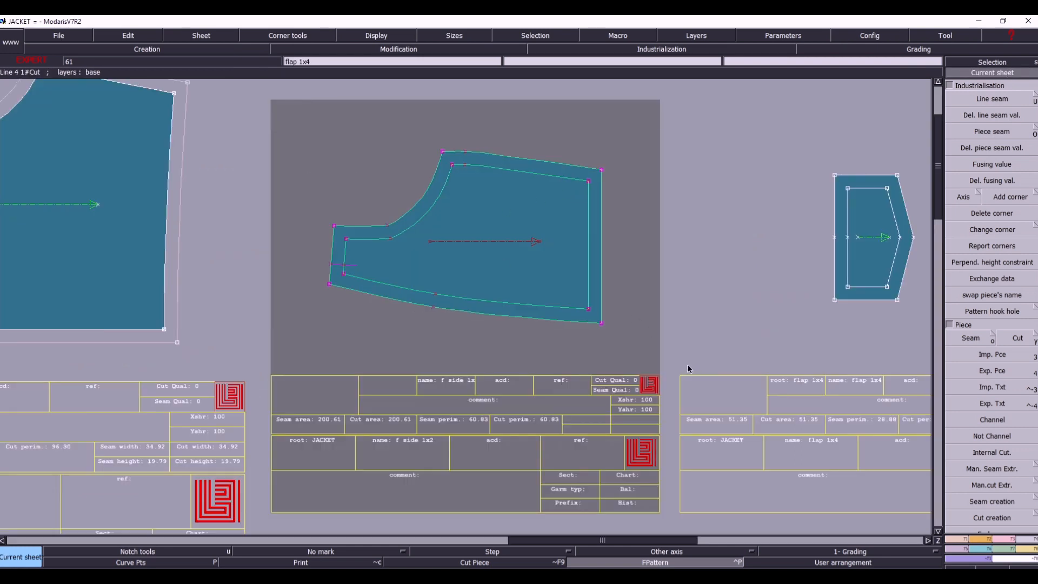
click(981, 339)
click(462, 274)
right_click(462, 273)
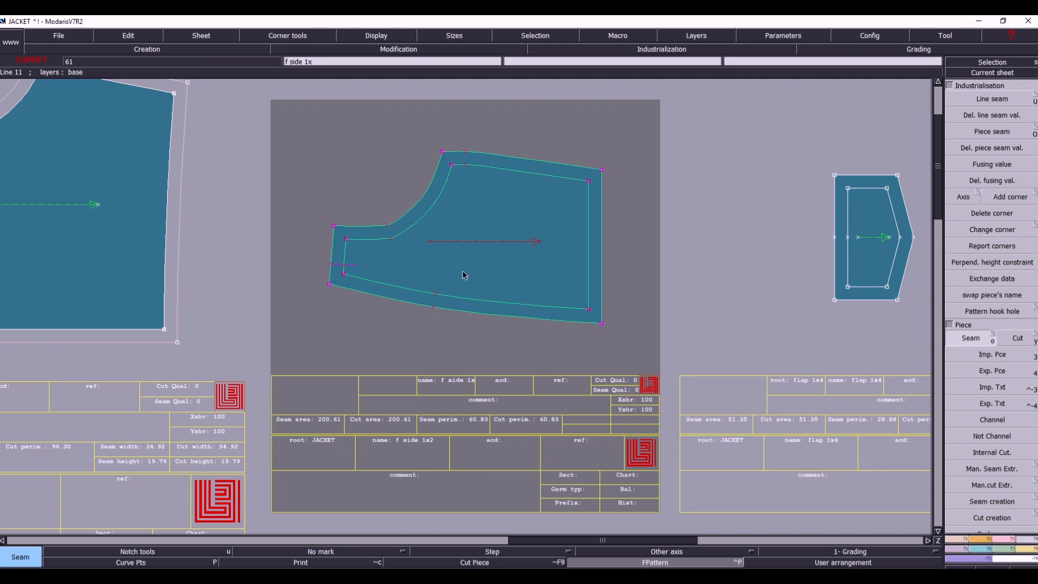
key(j)
click(770, 244)
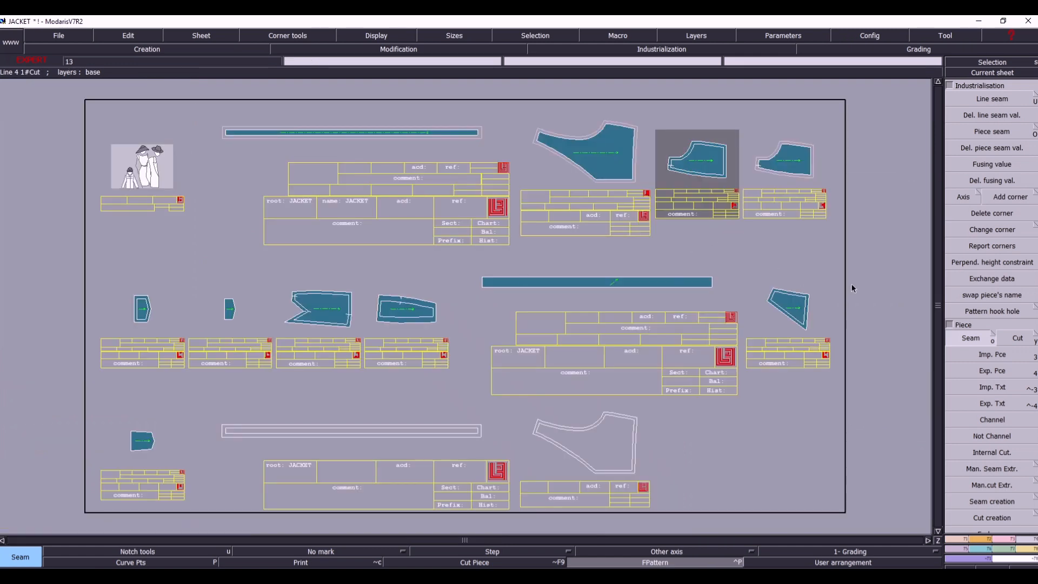
- Exchange data between the original and extracted front side pieces and set the extracted piece's comment to FRONT SIDE 1X2
click(983, 280)
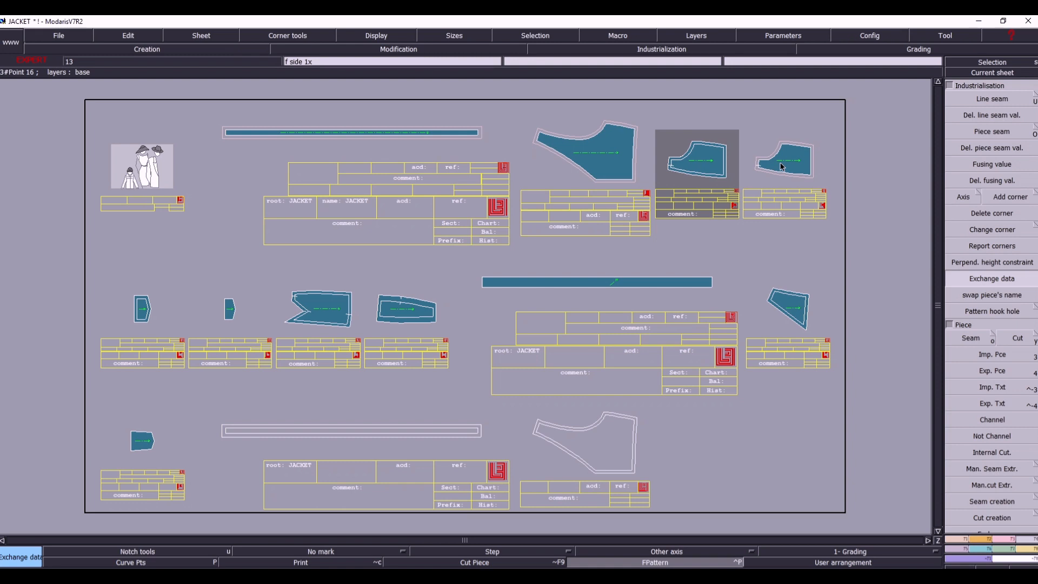
click(982, 72)
click(780, 196)
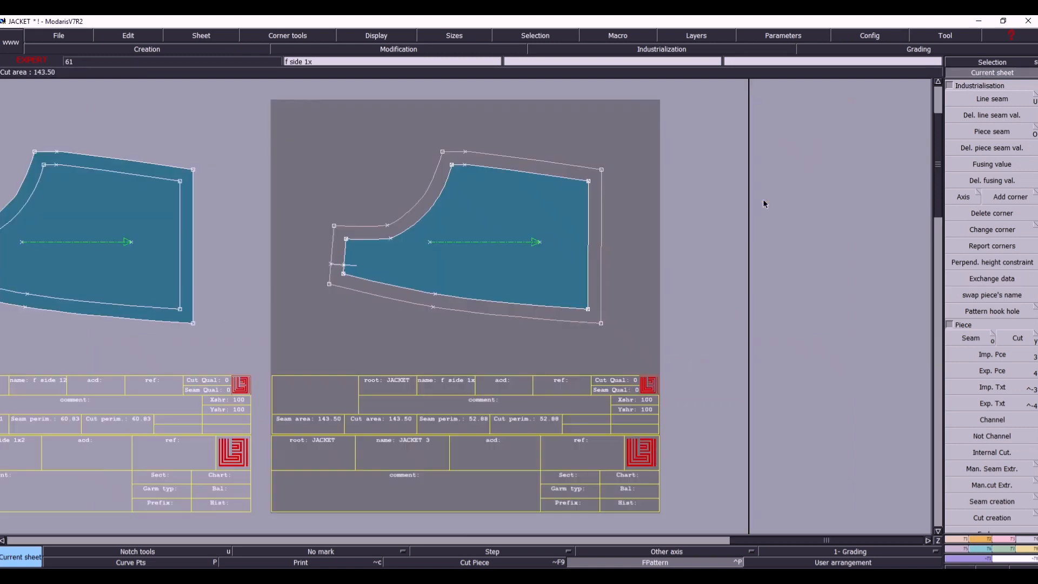
click(488, 404)
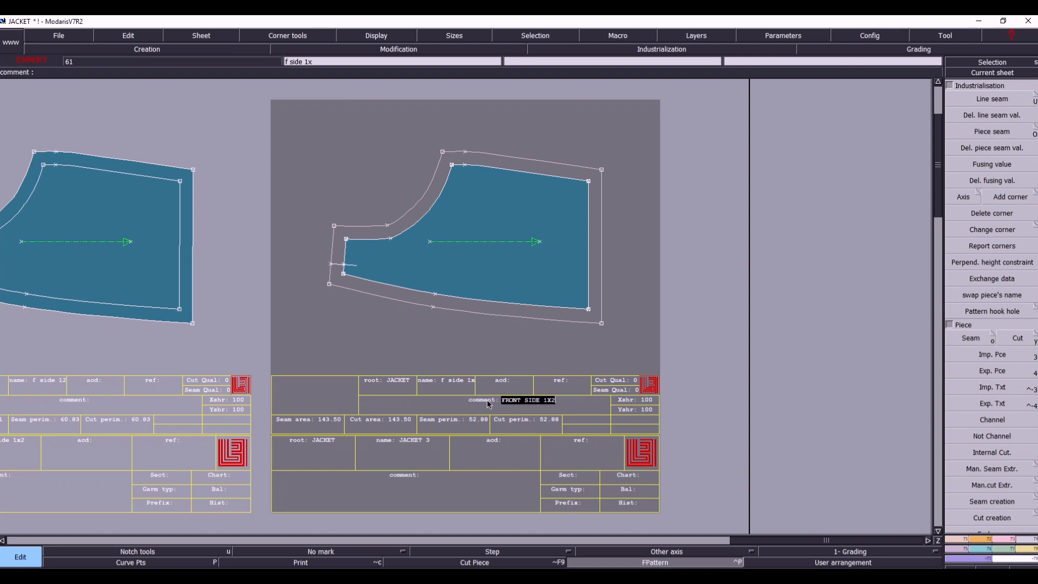
key(Return)
key(8)
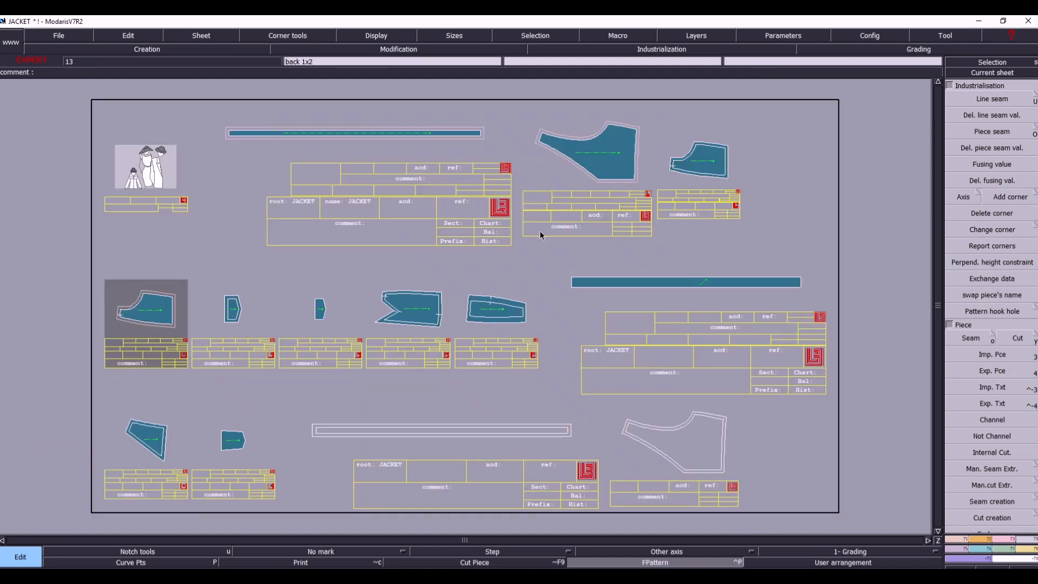
- Delete the original f side 1x2 piece, and extract the area inside the flap 1x4 sheet's inner outline as a seam piece
key(Delete)
click(716, 170)
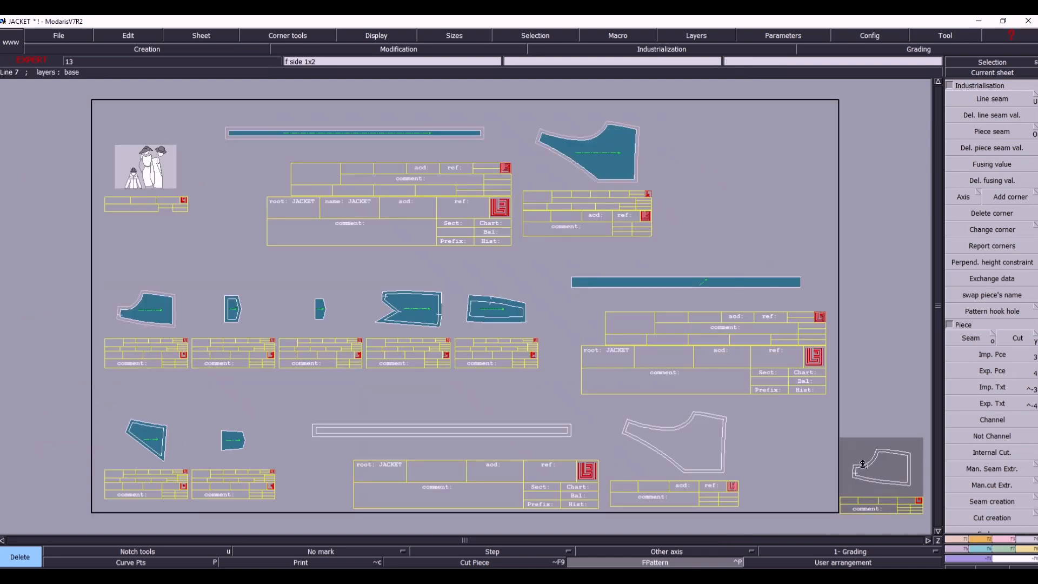
click(1018, 73)
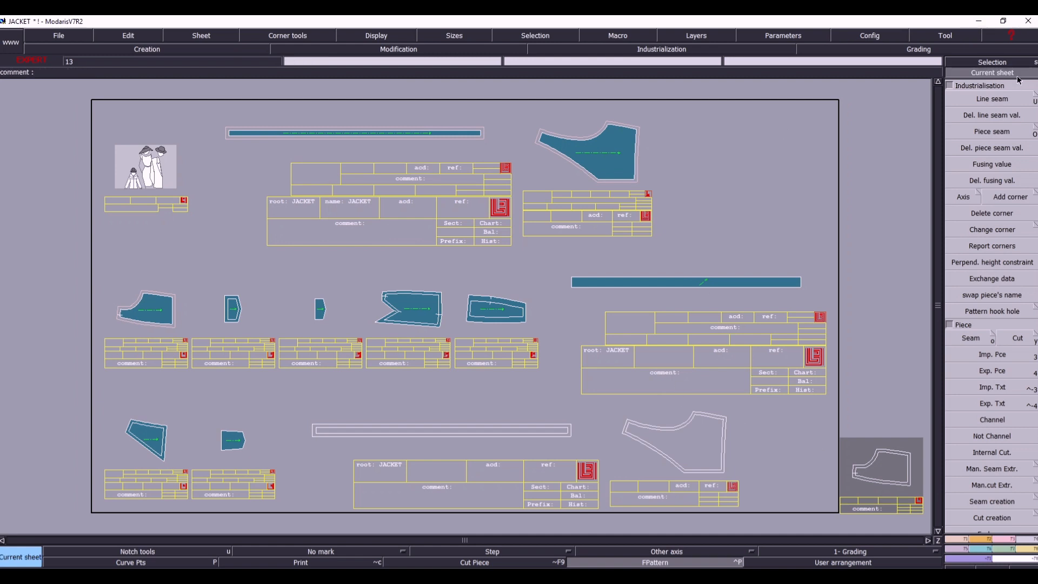
click(222, 325)
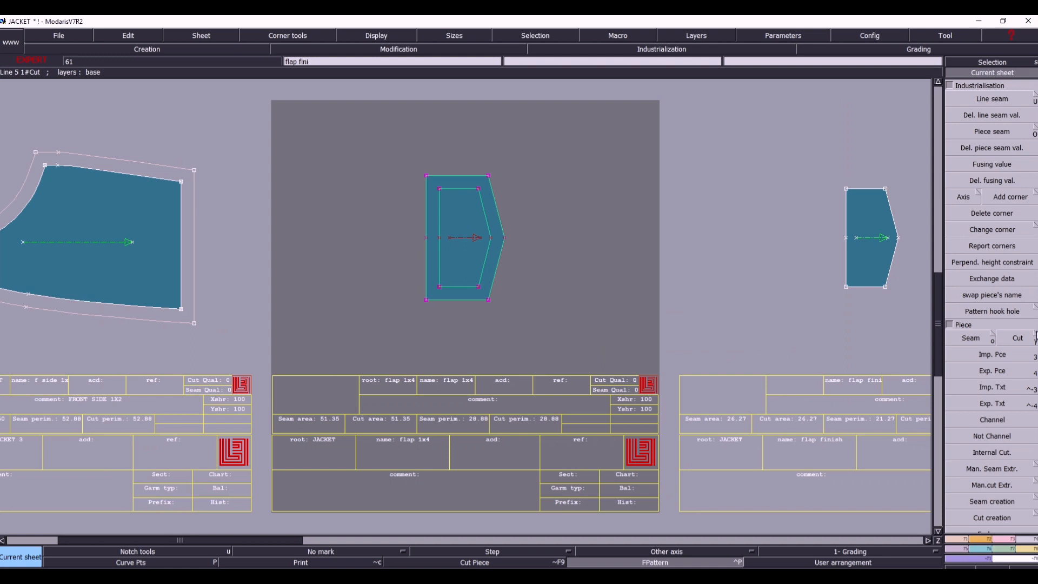
click(970, 338)
click(458, 258)
right_click(459, 258)
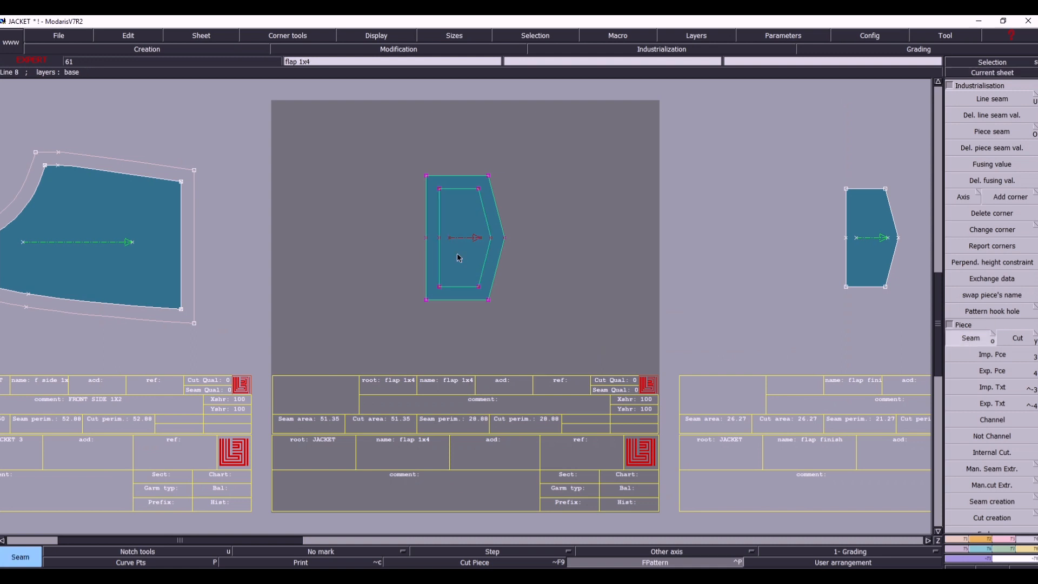
key(j)
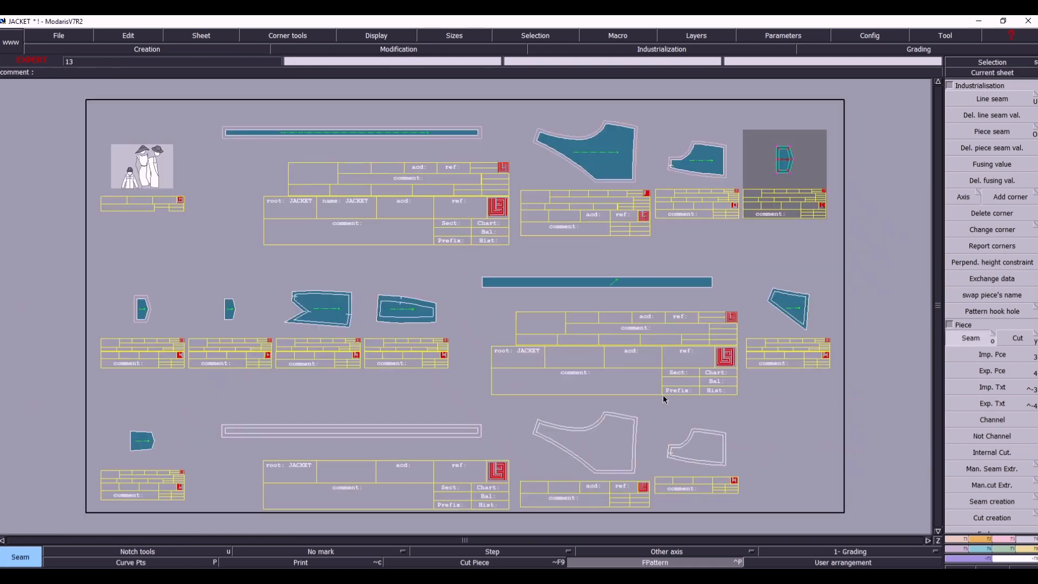
- Exchange data between the original flap 1x4 piece and its extracted copy, and delete the original piece
click(993, 280)
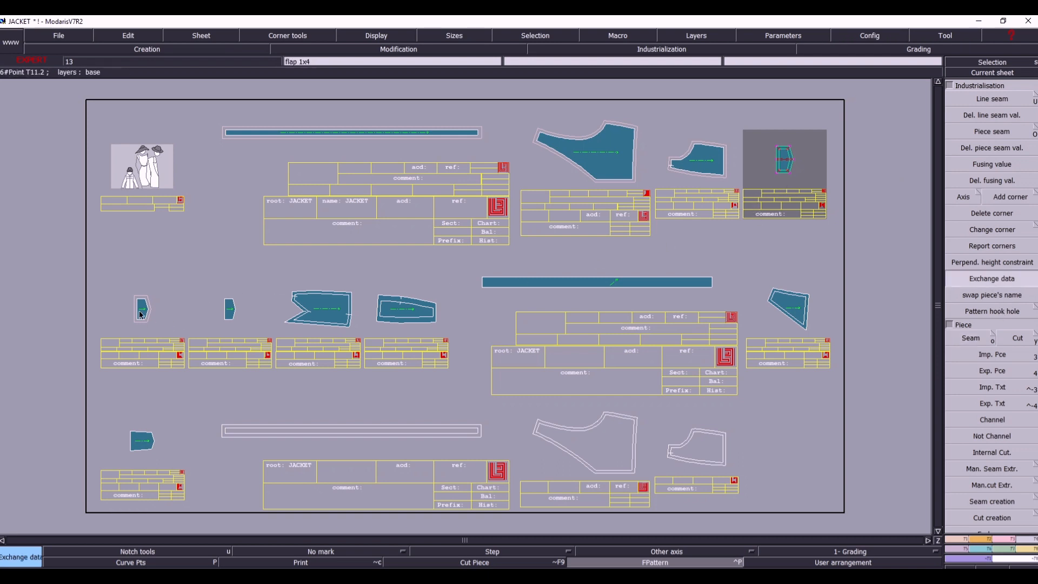
key(Delete)
click(789, 167)
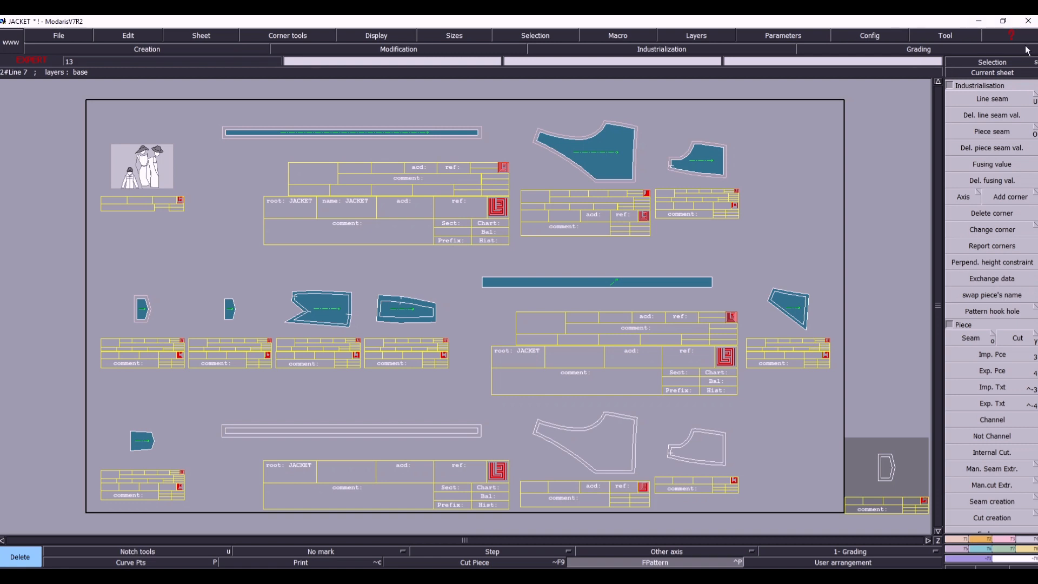
- Make the flap finish sheet current and extract its outlined area as a new seam piece
click(1010, 74)
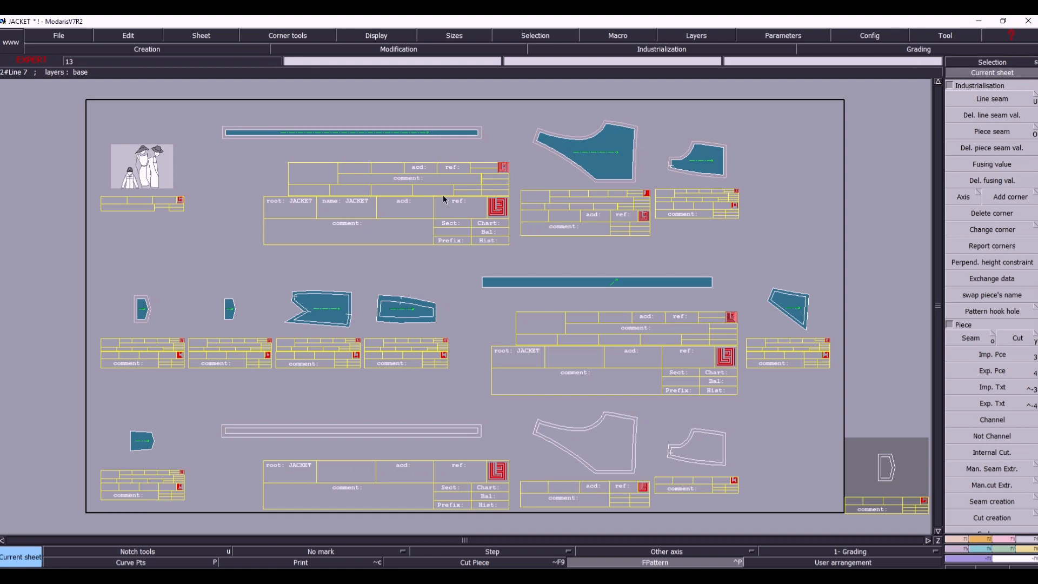
click(231, 314)
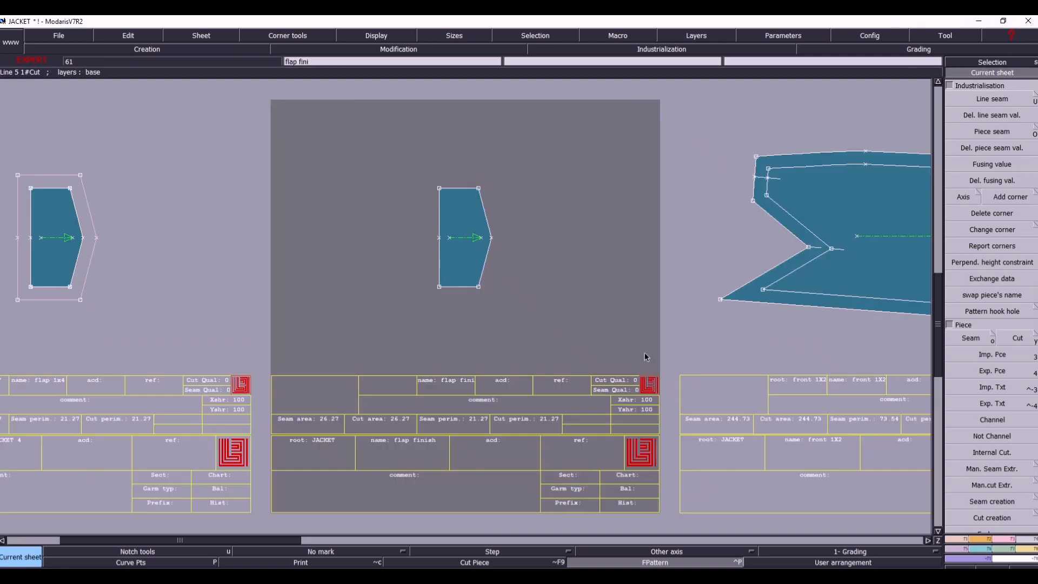
click(968, 337)
click(461, 267)
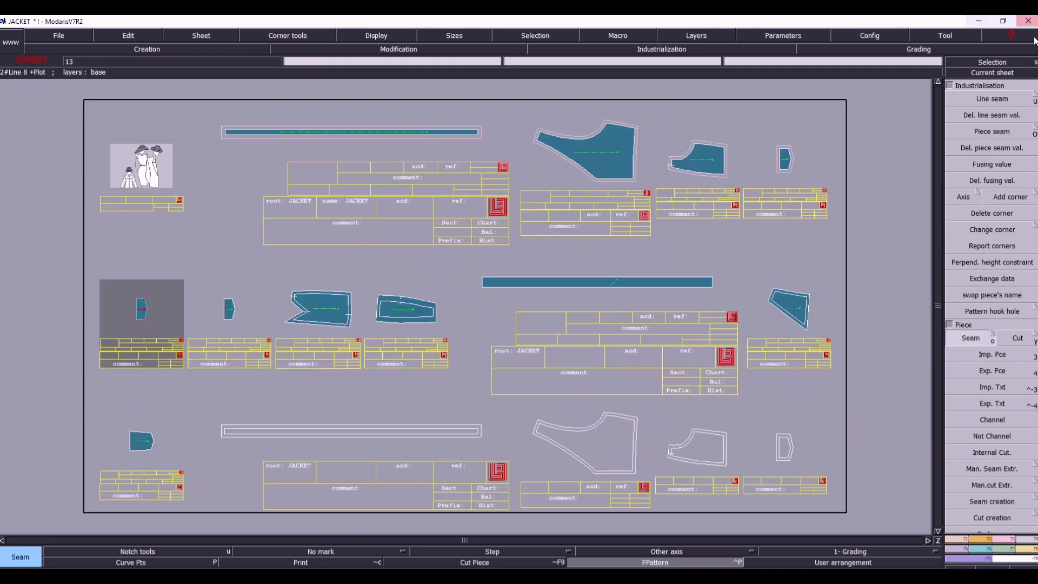
- Exchange data between the original flap finish piece and its extracted copy, and delete the original piece
click(1011, 75)
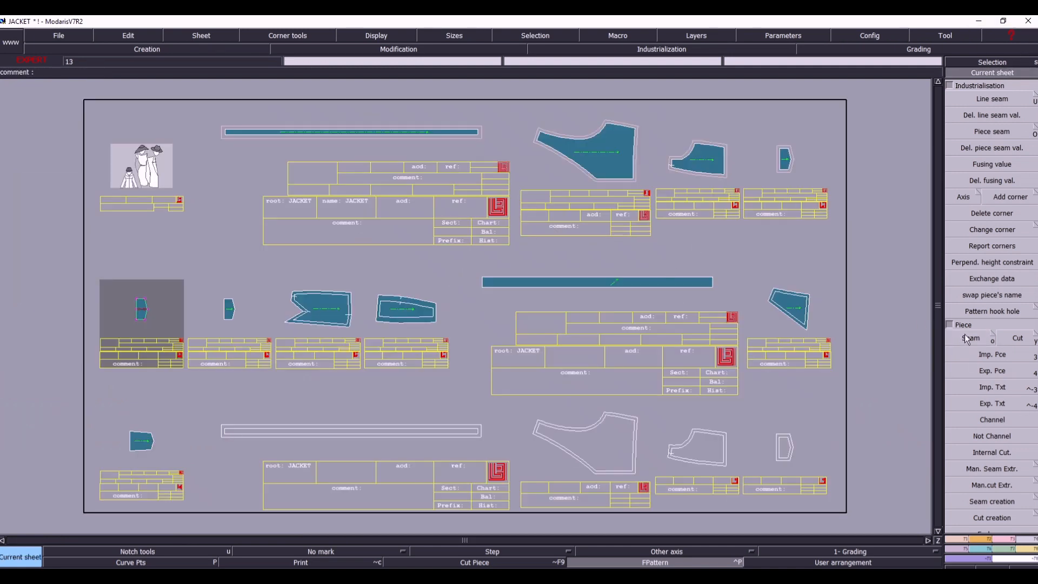
click(984, 279)
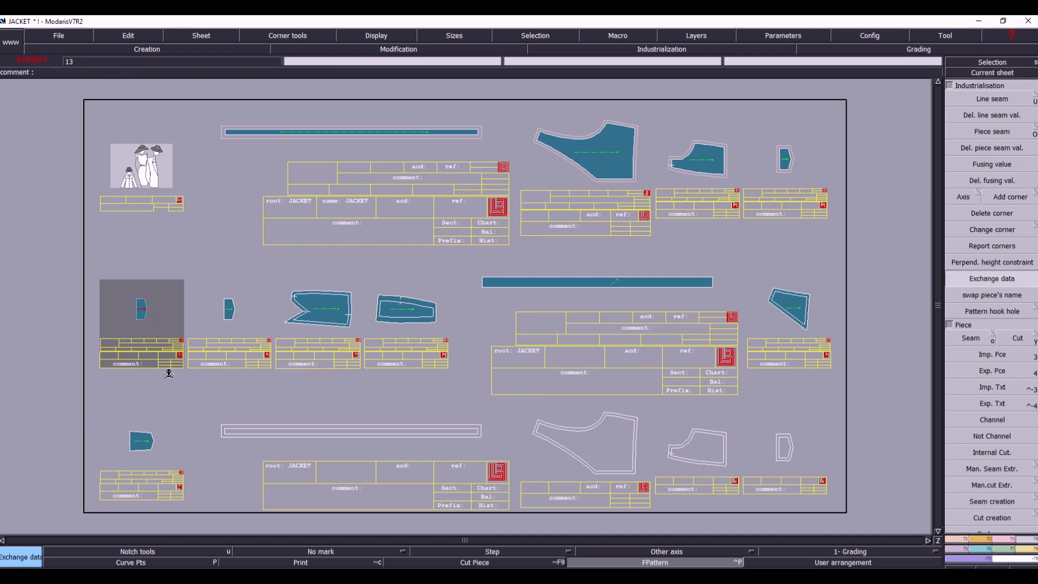
key(Delete)
click(141, 309)
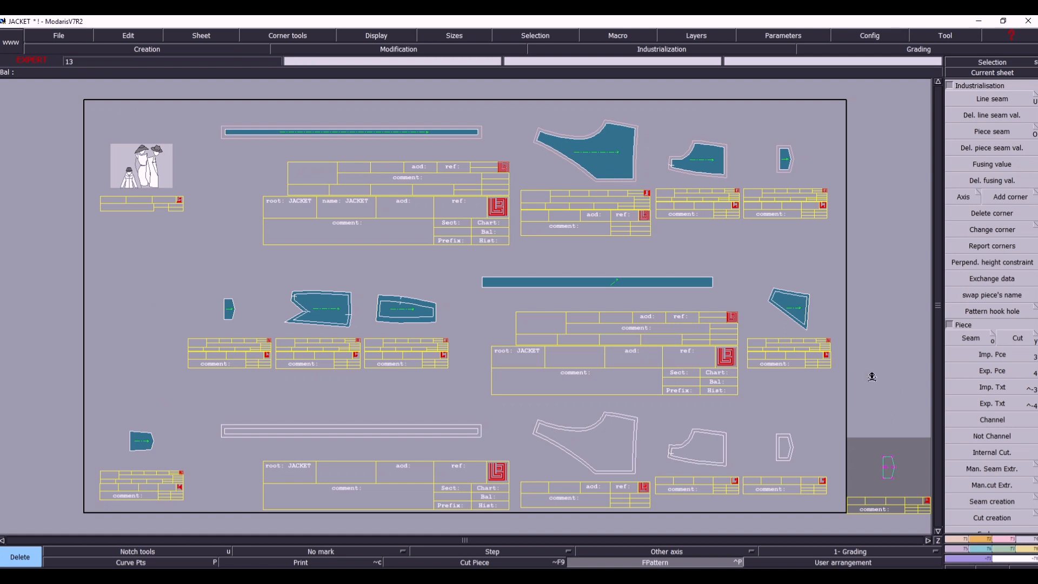
- Add a line seam of 1 to the long straight edge of the extracted flap finish piece
click(1014, 72)
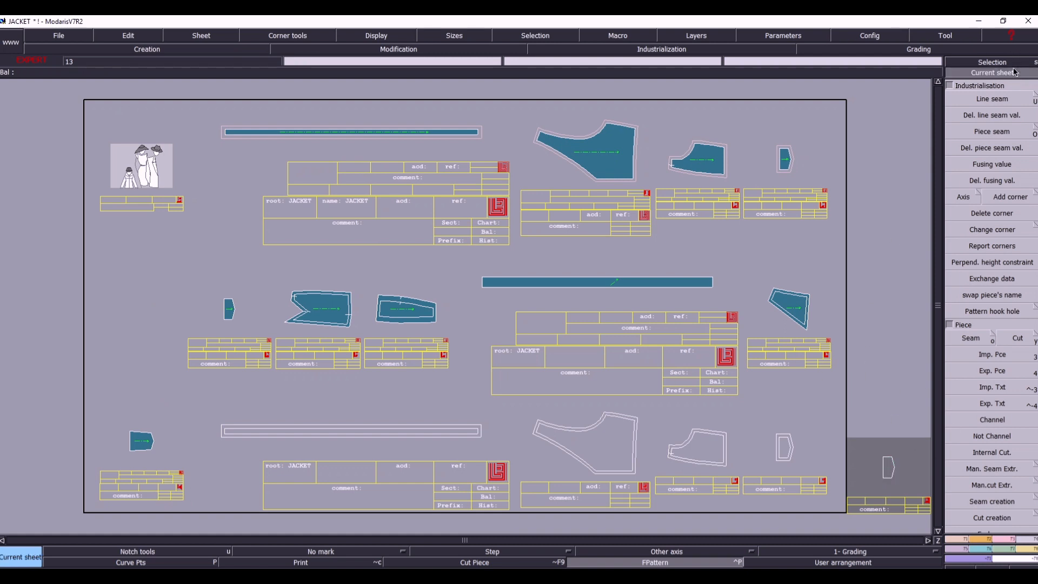
click(230, 310)
key(u)
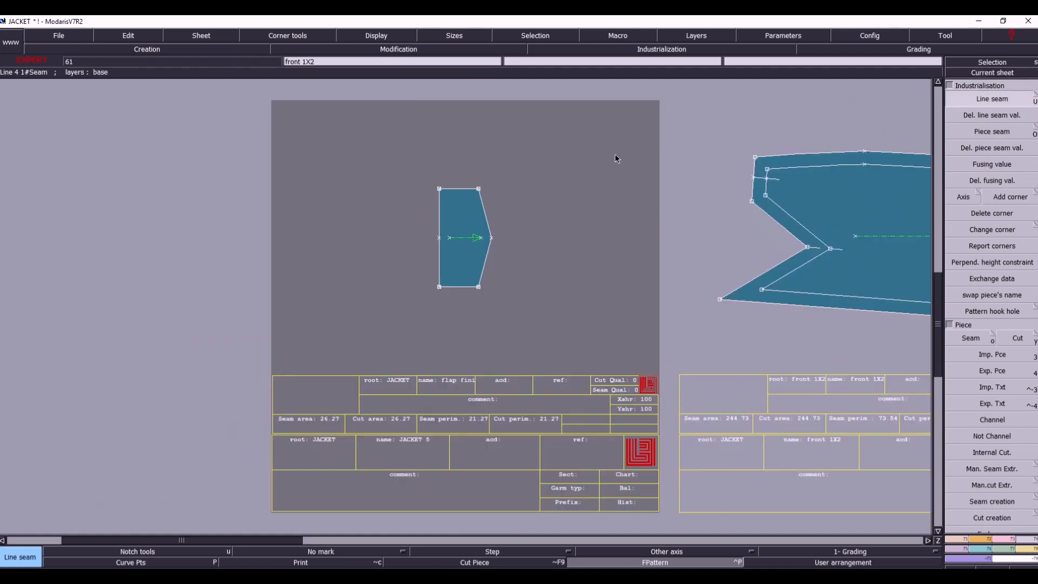
click(437, 223)
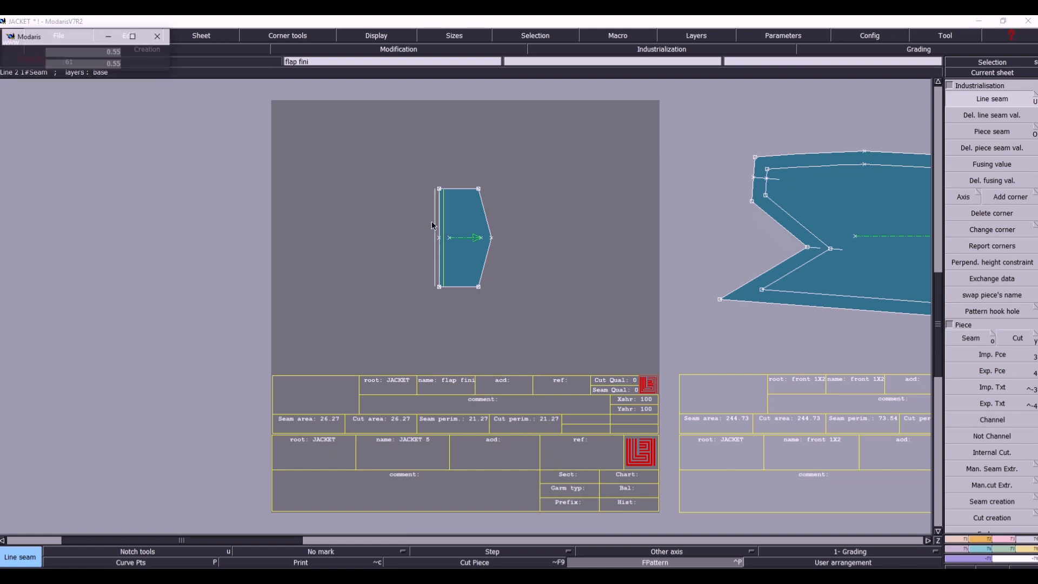
text(1)
key(Return)
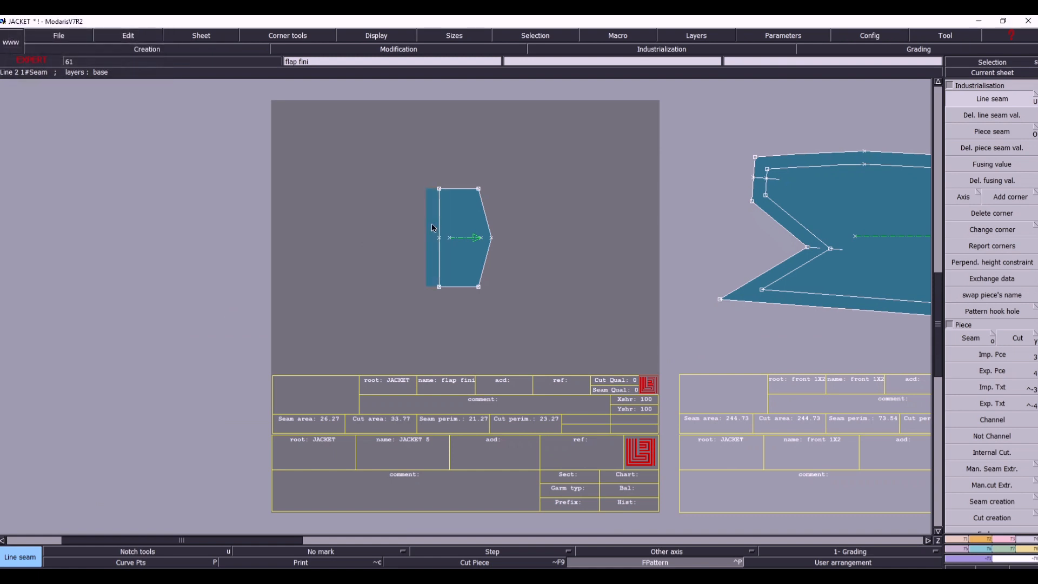
key(j)
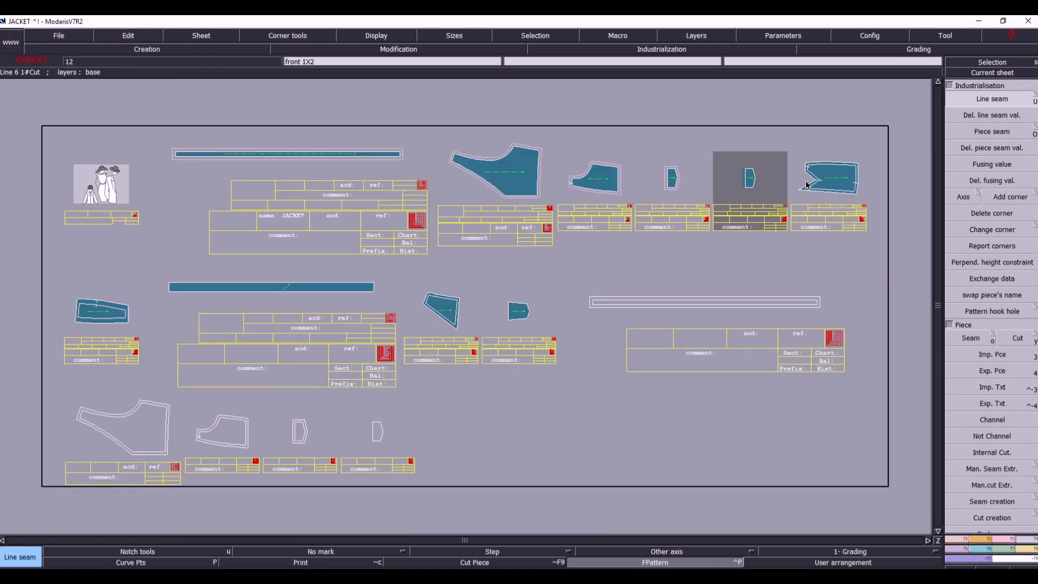
- Make the front 1X2 sheet current, select all its geometry and extract the area inside its inner outline as a seam piece
click(984, 73)
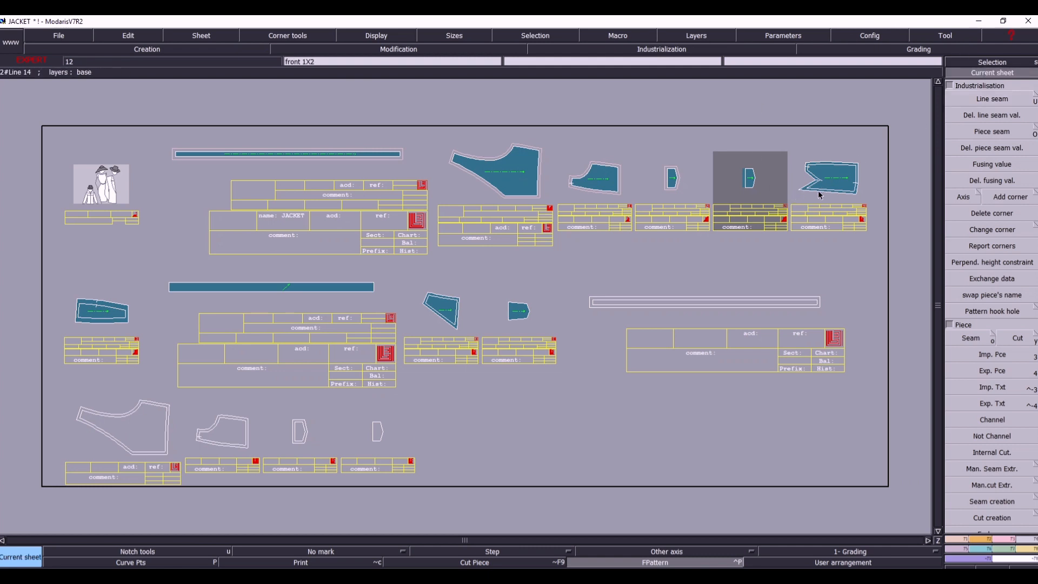
click(818, 190)
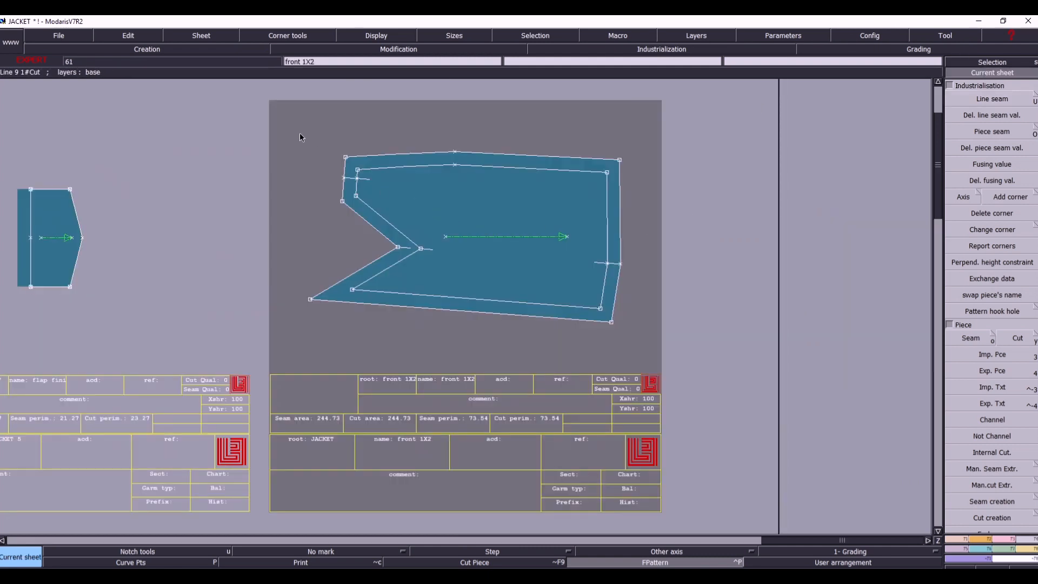
drag(300, 131, 739, 361)
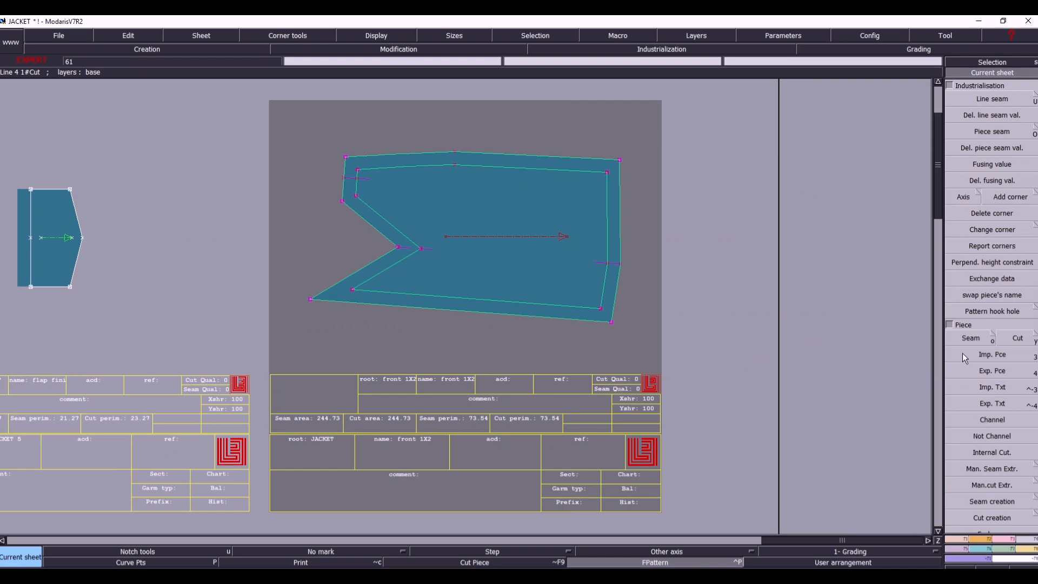
click(967, 339)
click(443, 196)
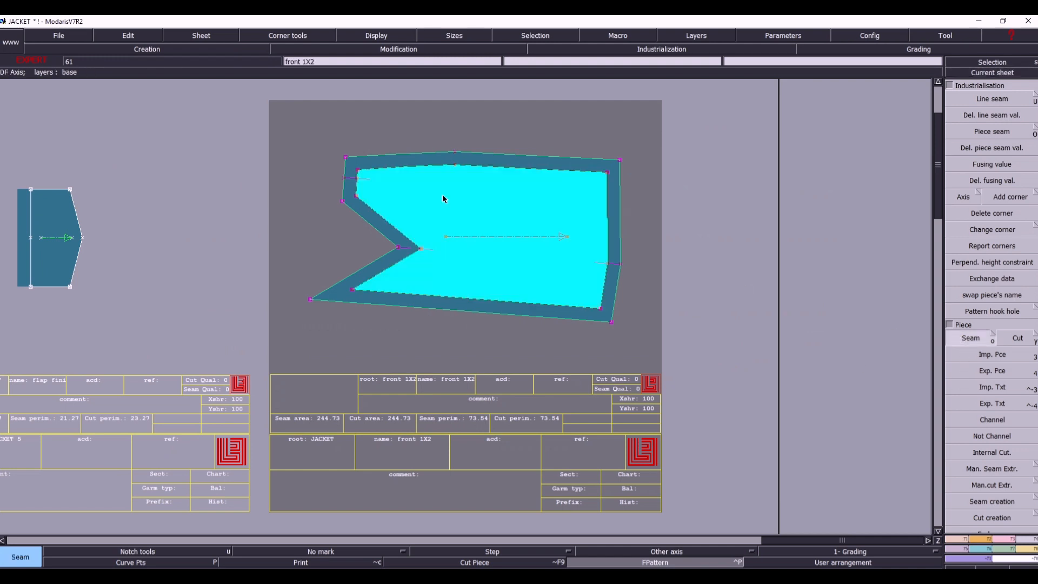
right_click(442, 194)
key(j)
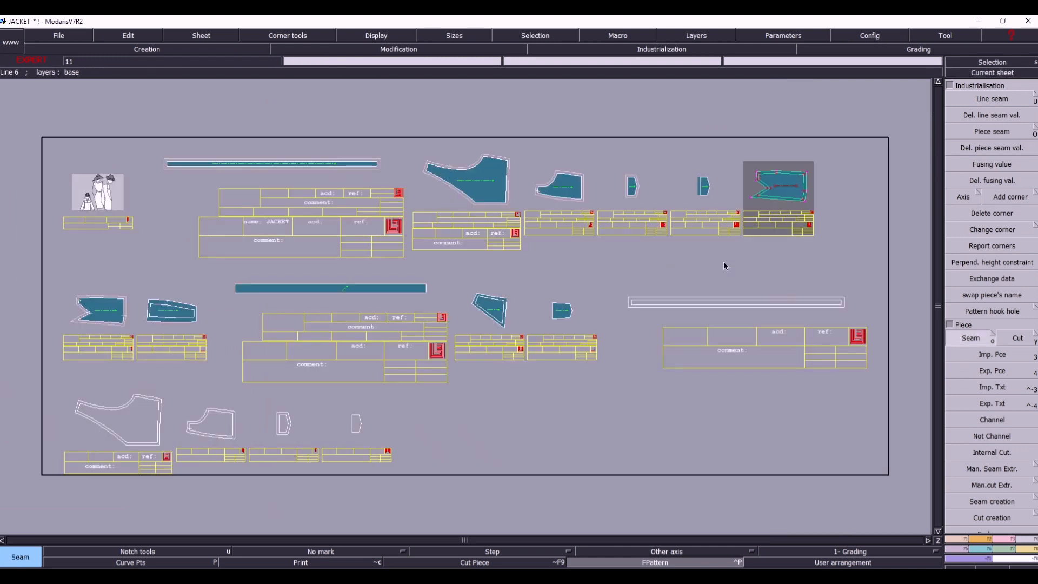
- Exchange data between the original front 1X2 piece and its extracted copy, and delete the original piece
click(991, 281)
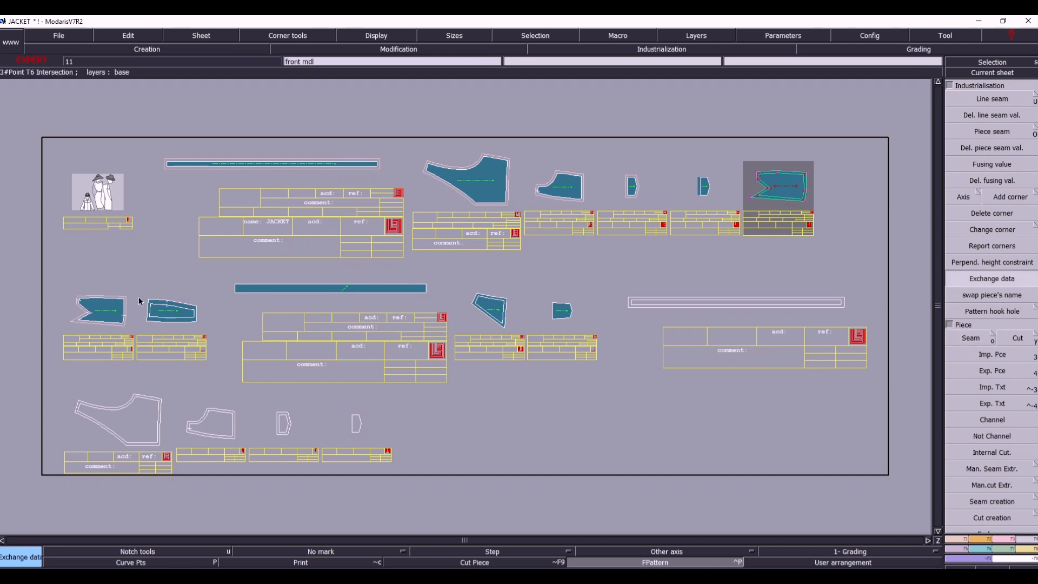
key(Delete)
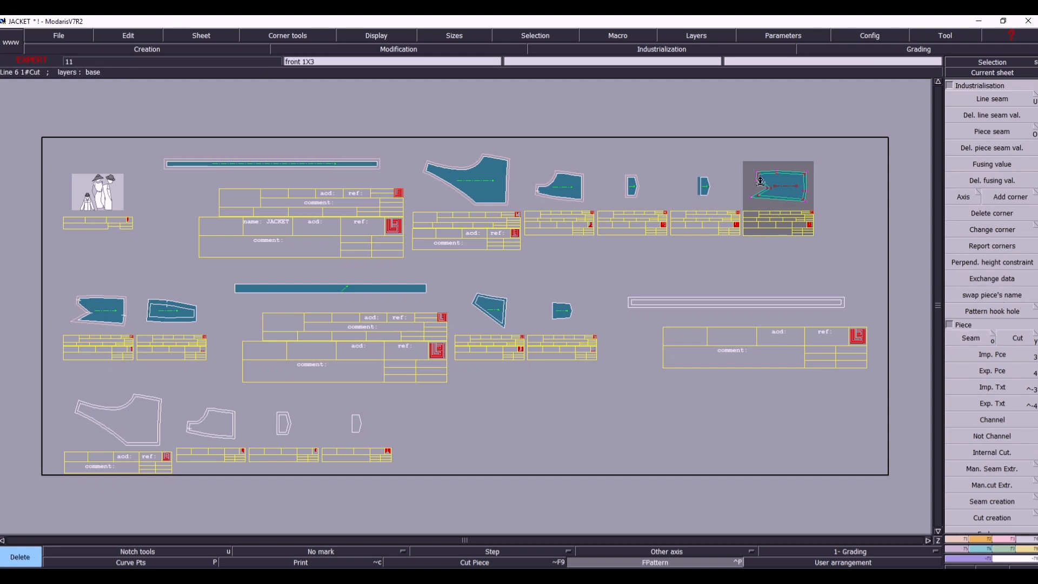
click(775, 194)
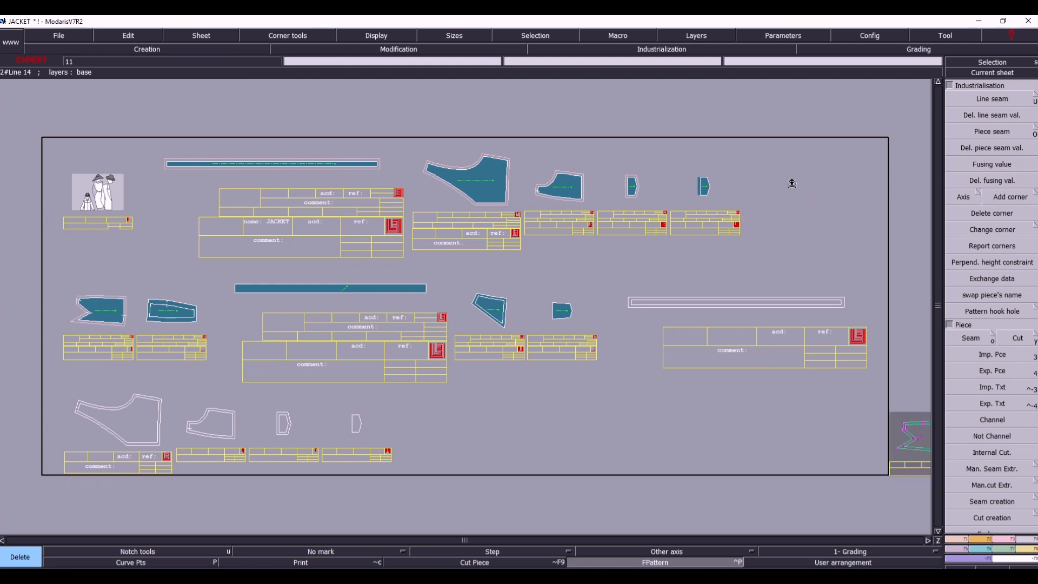
key(s)
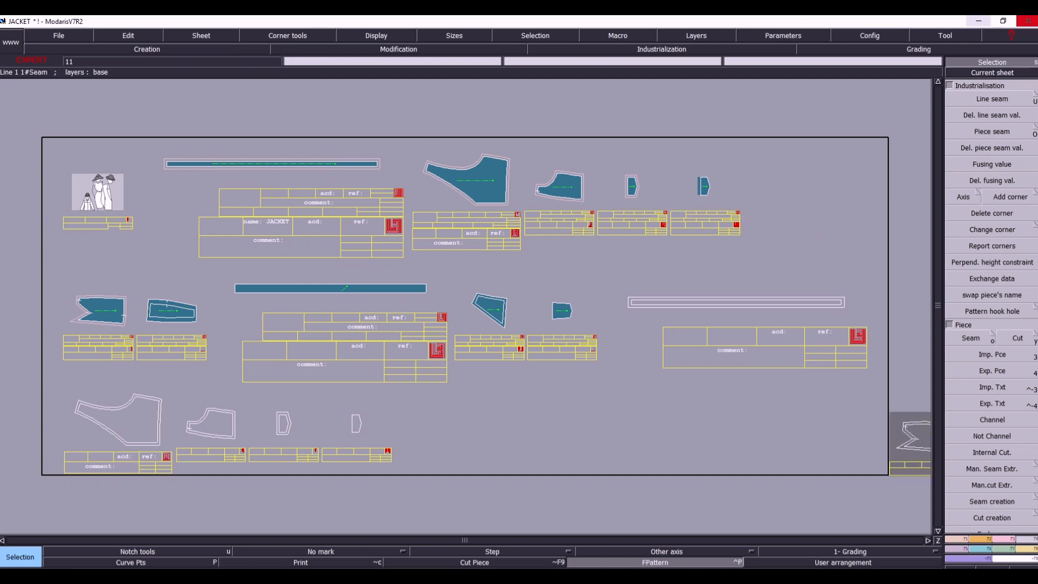
- Extract the area inside the front mdl 1x2 sheet's inner outline as a seam piece and delete the original piece
click(1017, 74)
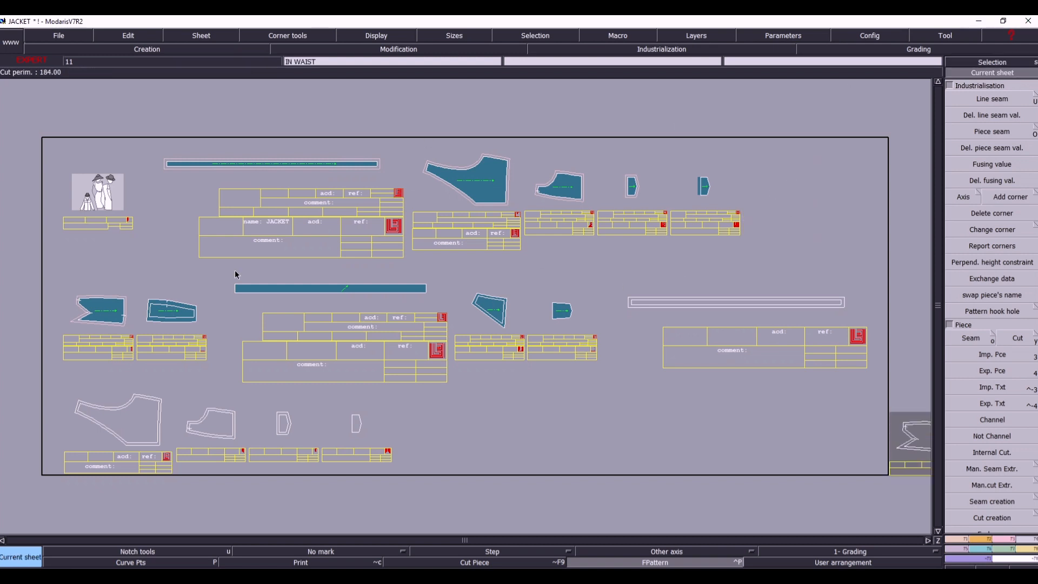
click(167, 319)
key(Home)
drag(275, 146, 733, 364)
click(986, 341)
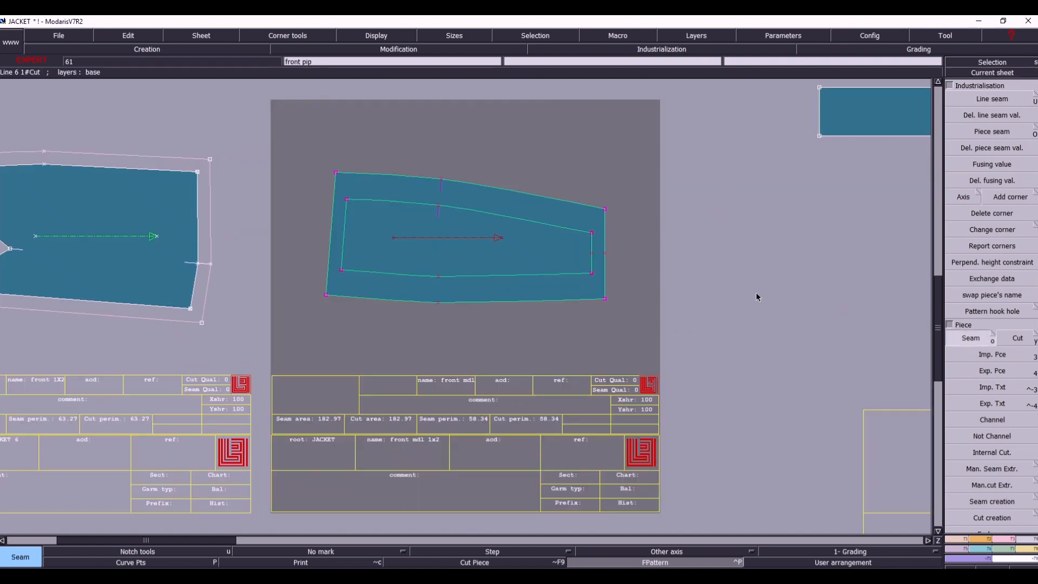
click(475, 241)
key(Home)
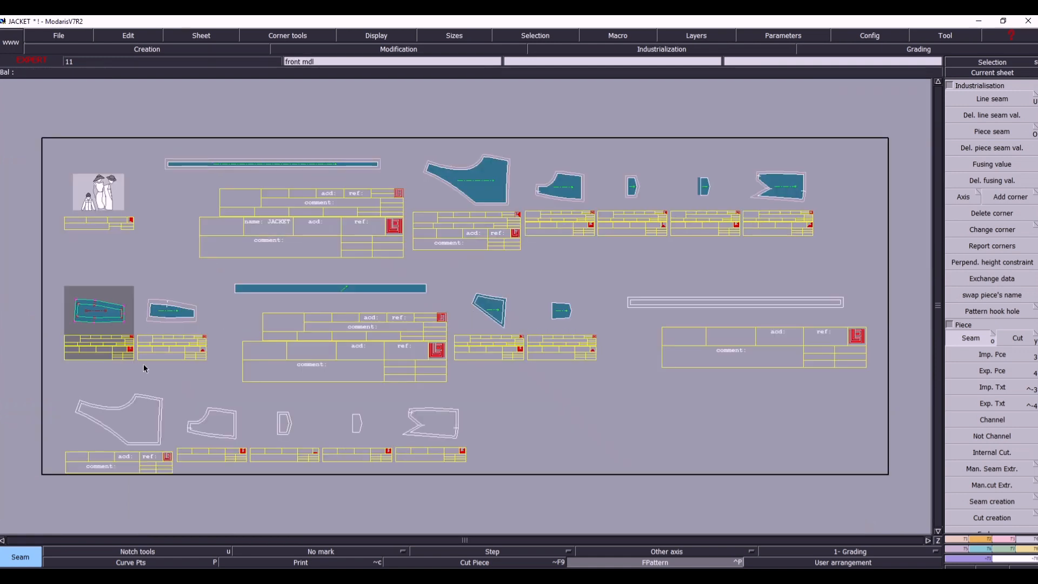
key(Delete)
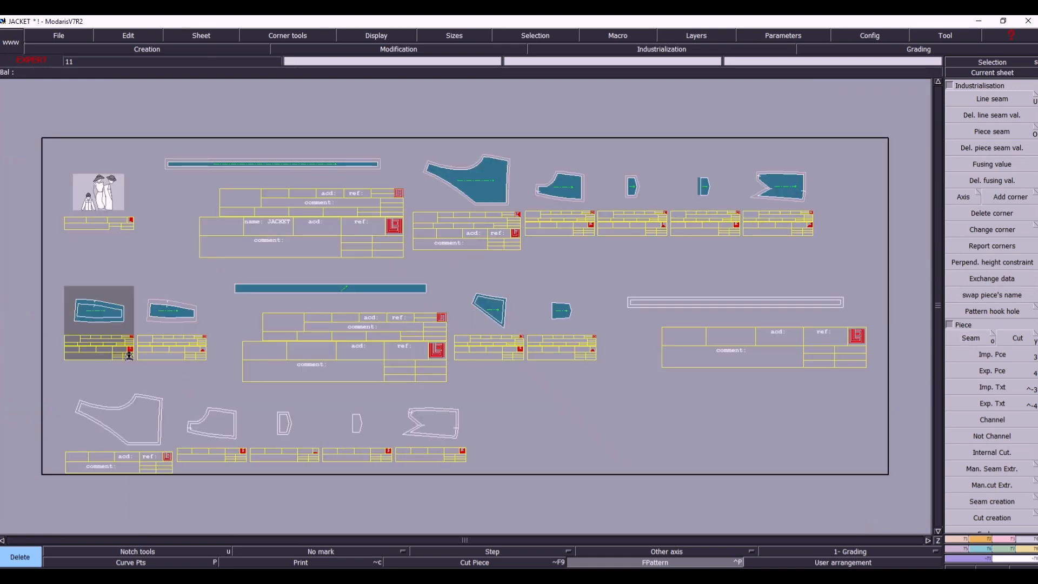
click(93, 315)
- Make the extracted front mdl 1x2 piece's sheet current and enter the comment FR for it
click(993, 73)
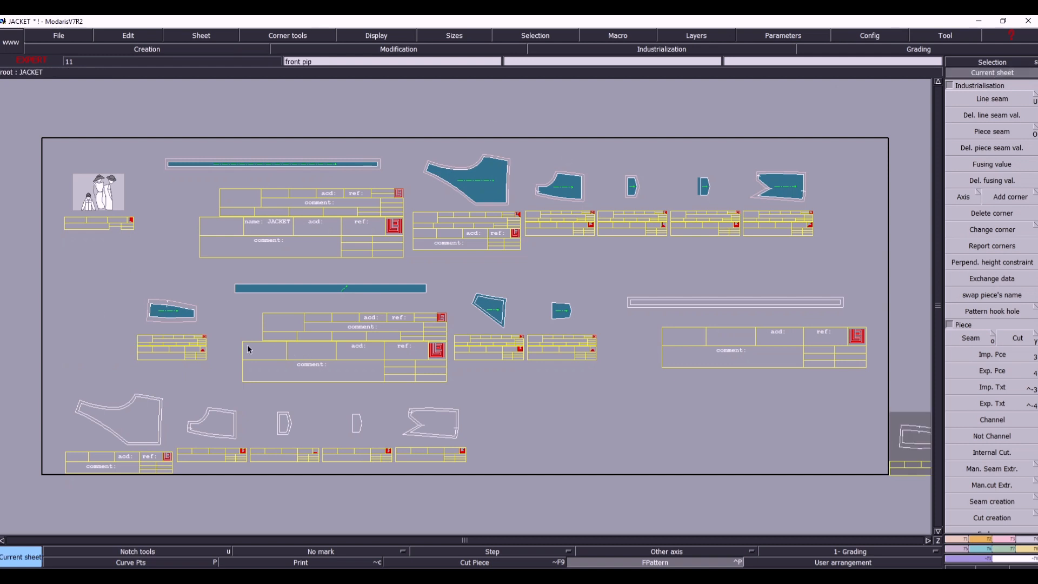
click(180, 341)
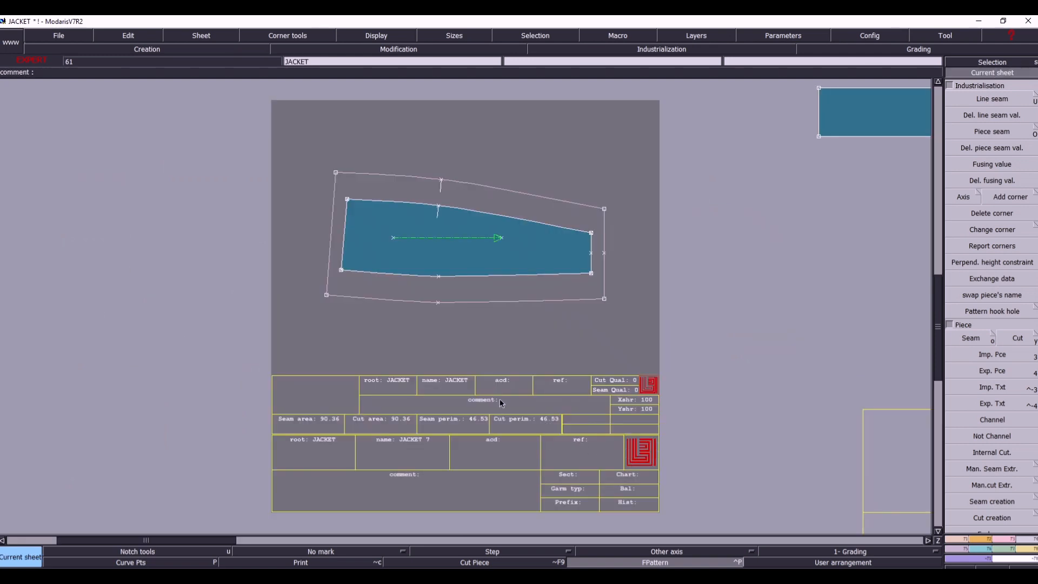
key(e)
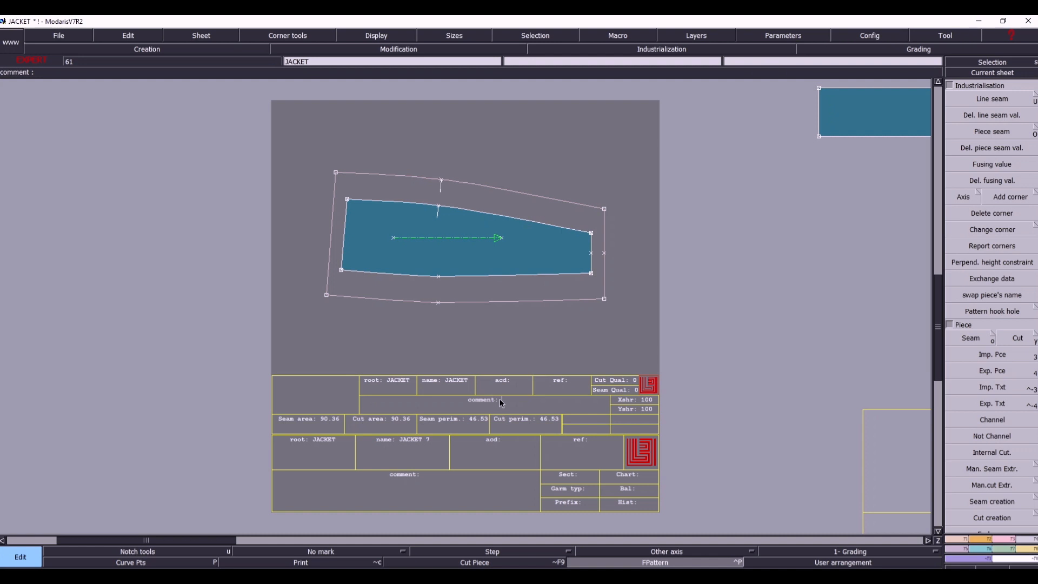
text(FRONT MIDDEL 1X2)
key(Return)
key(j)
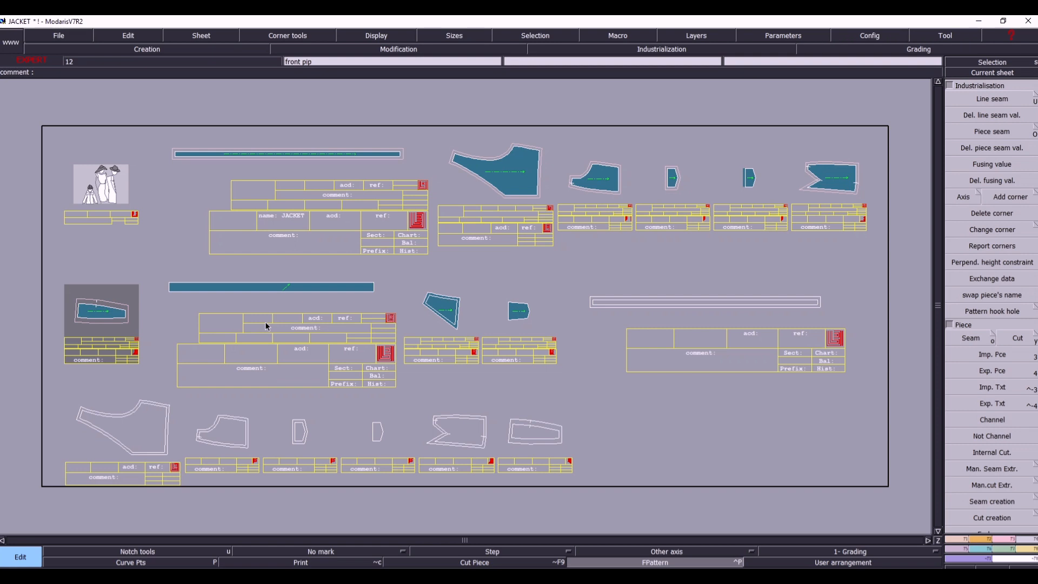
- Make the front piping 1x4 sheet current and extract the area inside its outline as a seam piece
click(1021, 75)
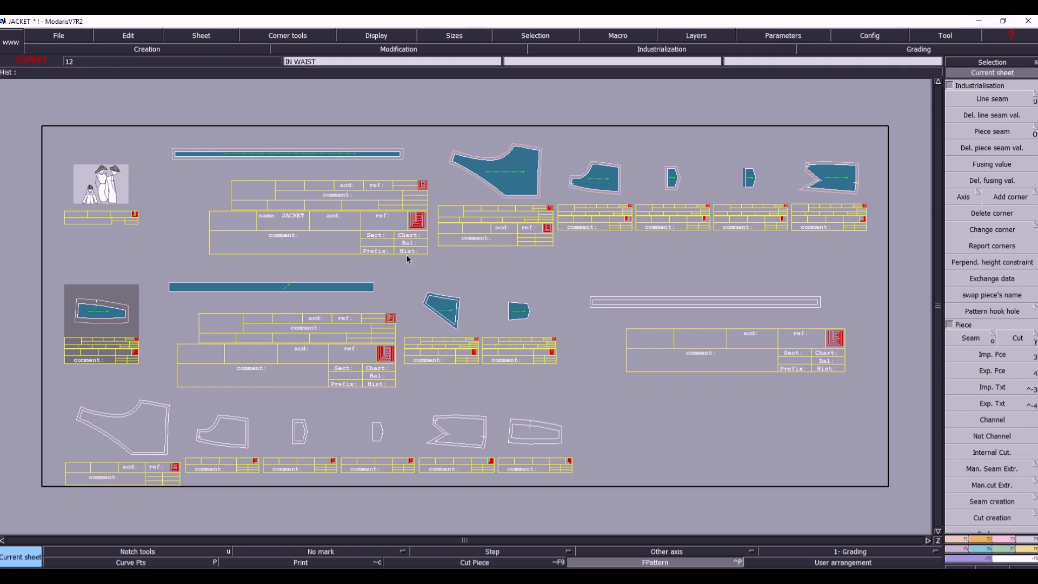
click(313, 303)
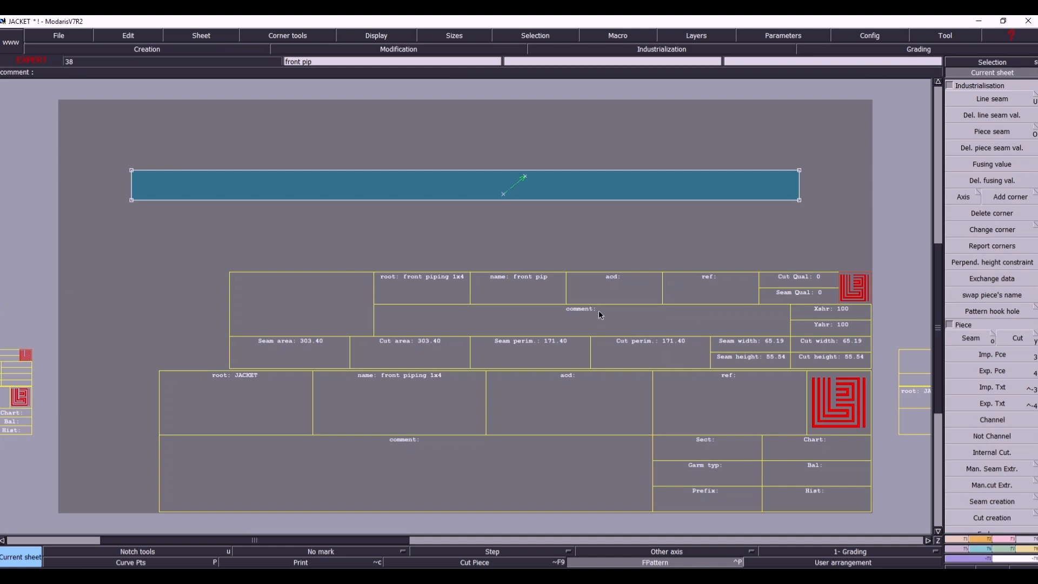
key(ctrl+u)
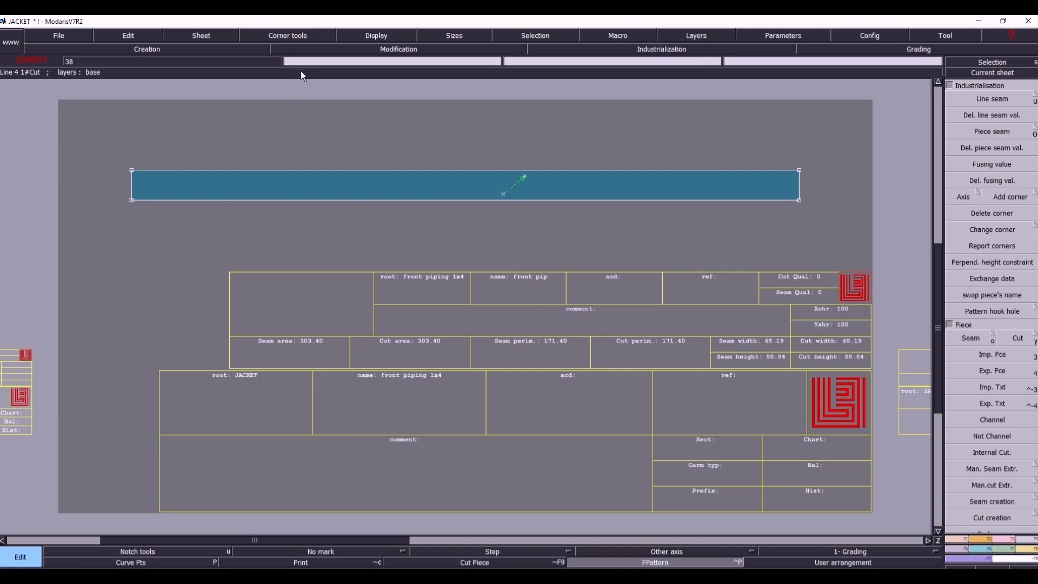
key(j)
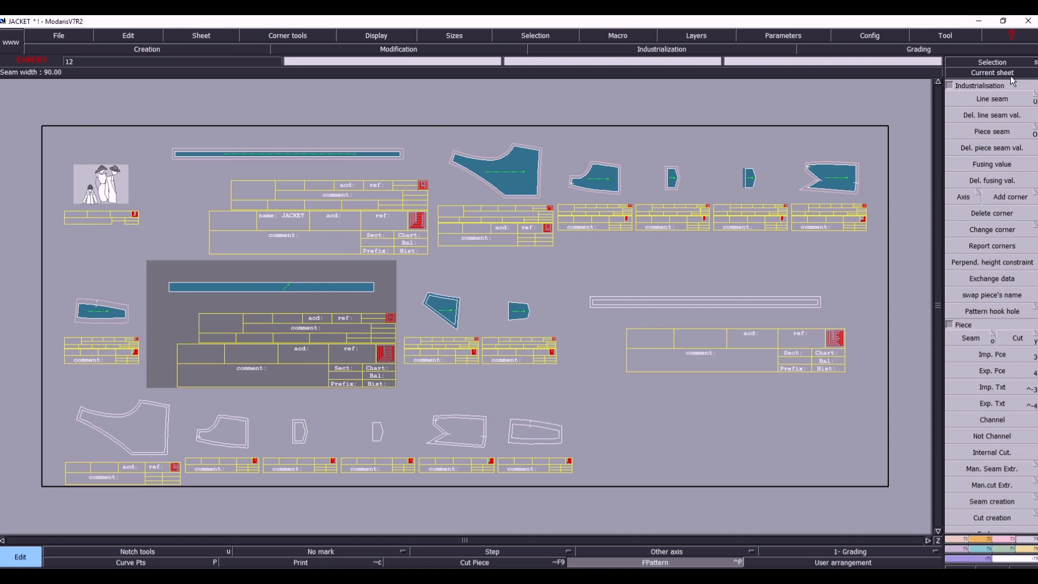
click(992, 72)
click(289, 308)
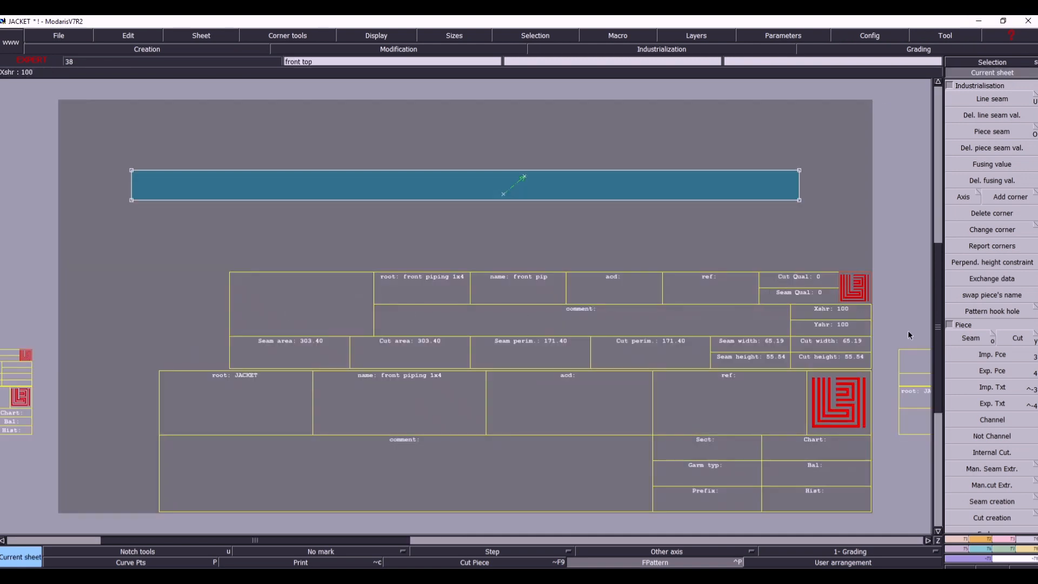
click(971, 341)
click(591, 190)
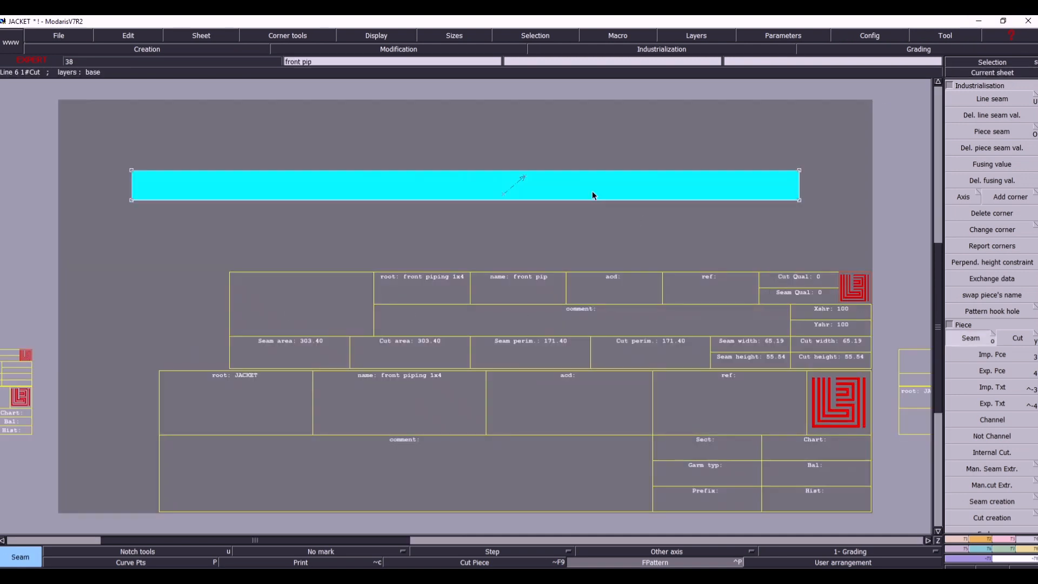
right_click(592, 190)
key(8)
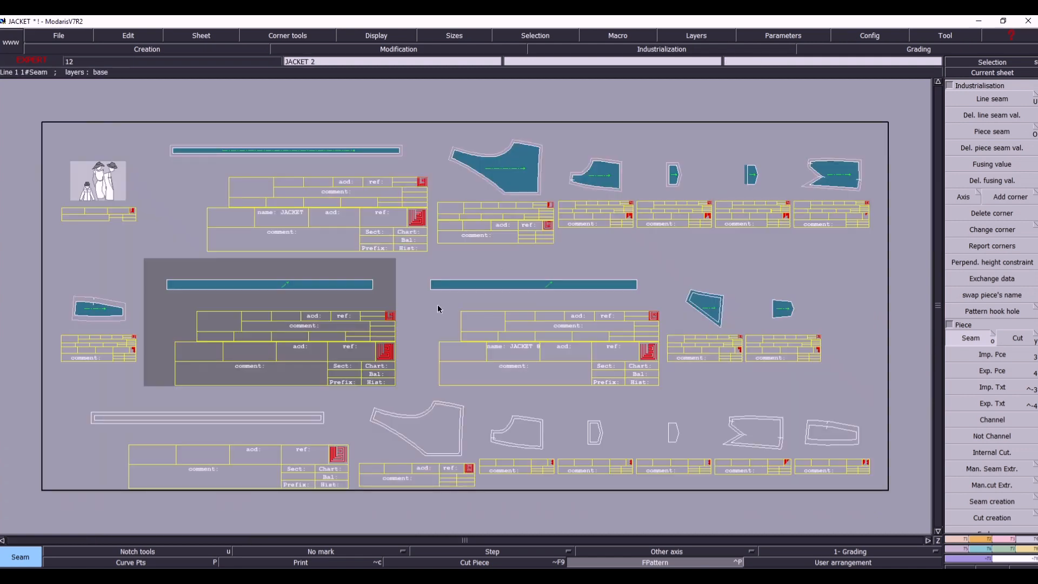
- Exchange data between the original front piping piece and its extracted copy, and delete the original piece
click(988, 282)
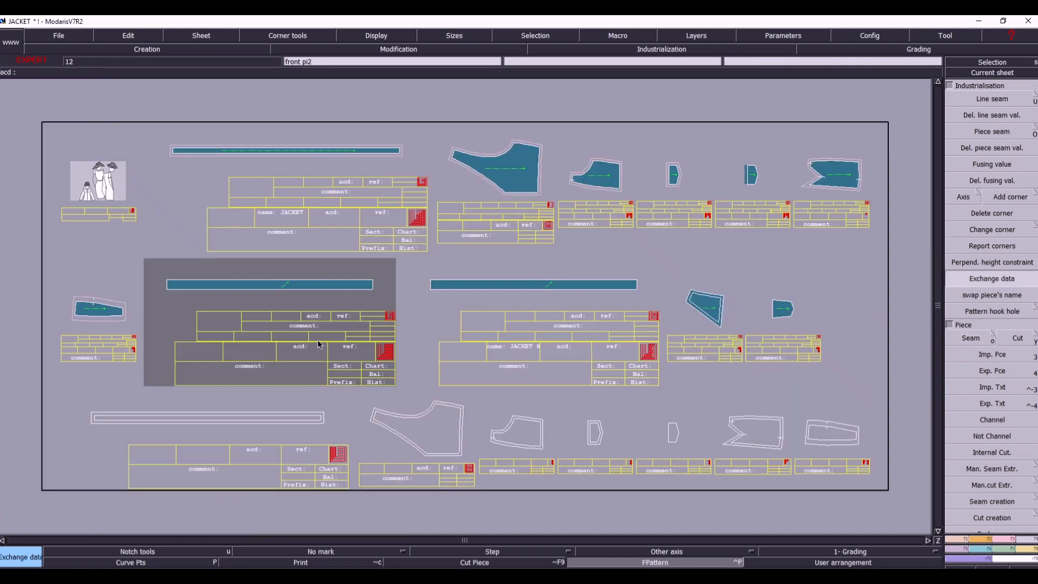
key(Delete)
click(279, 286)
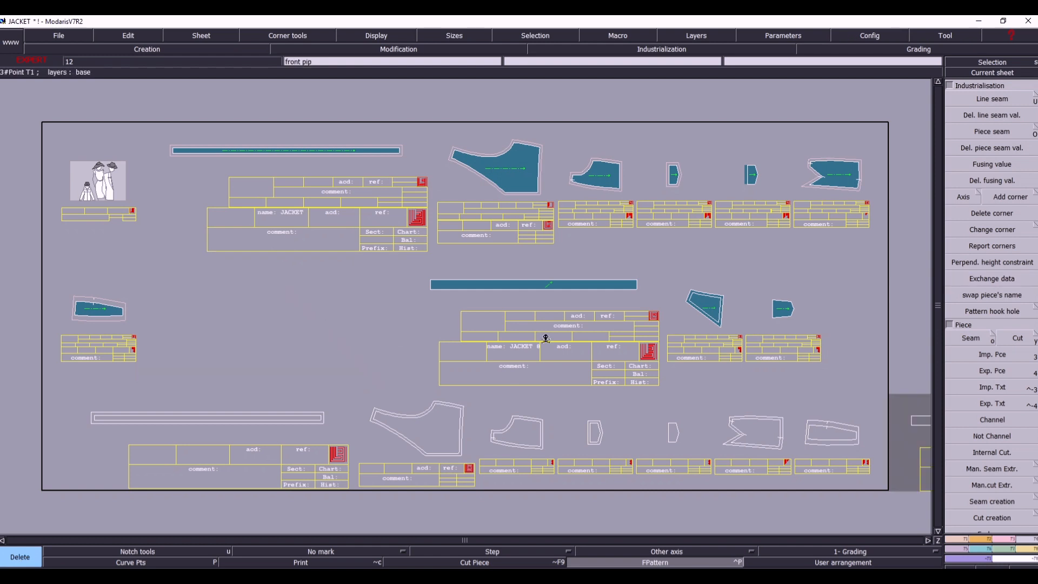
- Make the front top 1x2 sheet current, select all its geometry and extract the area inside its inner outline as a seam piece
click(1011, 74)
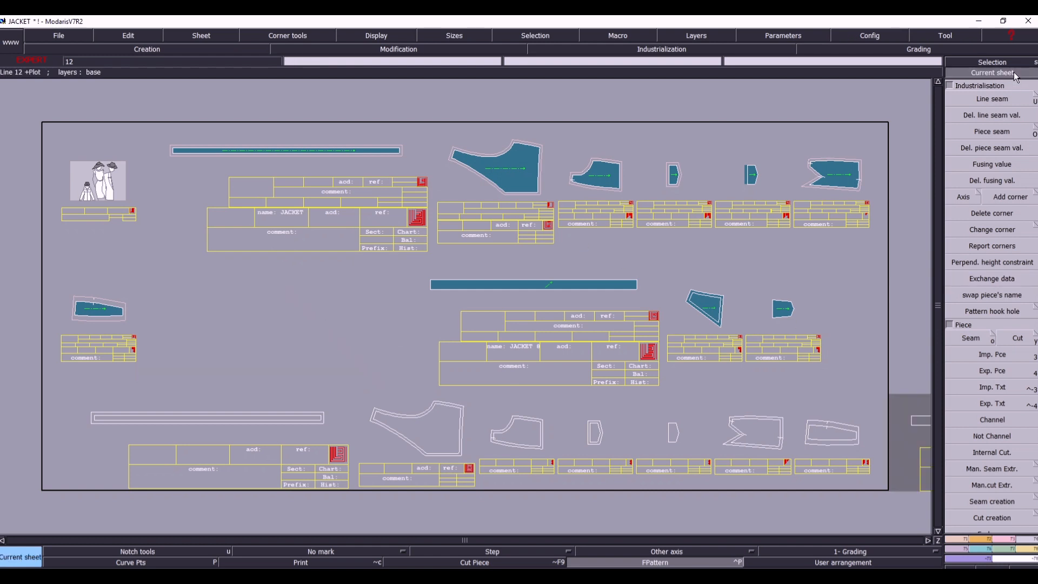
click(754, 307)
key(j)
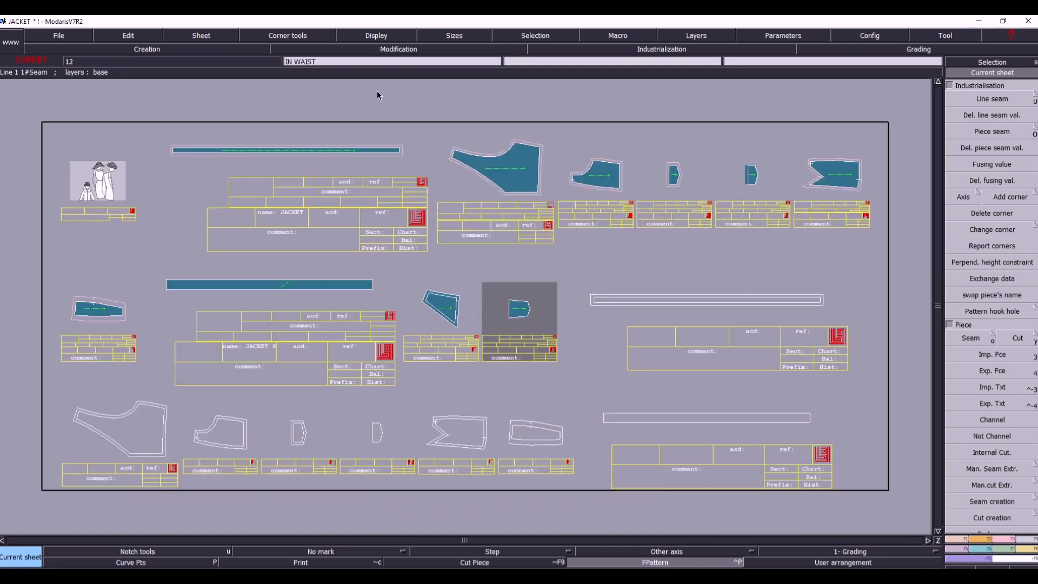
click(427, 359)
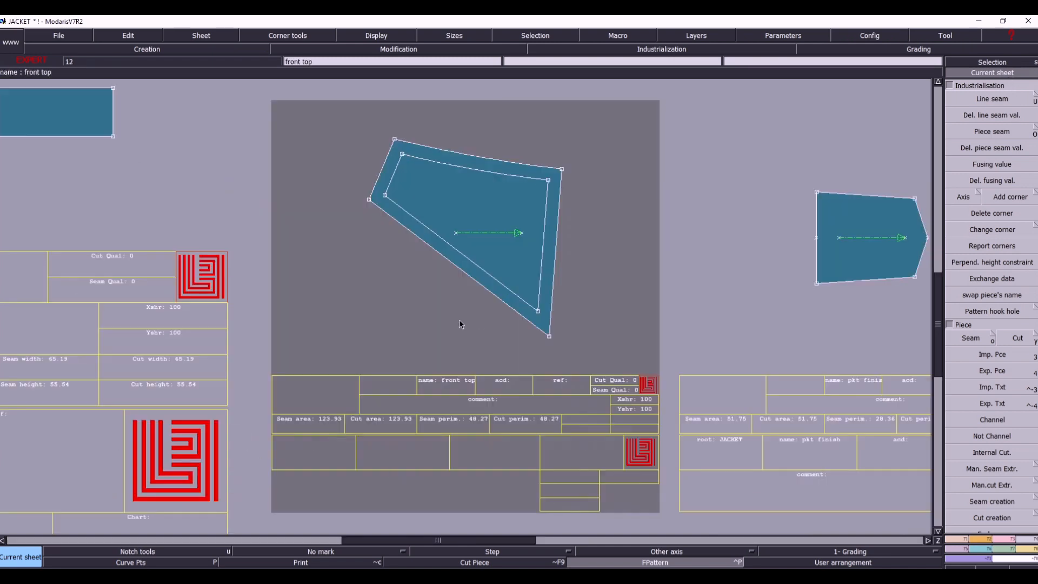
key(ctrl+a)
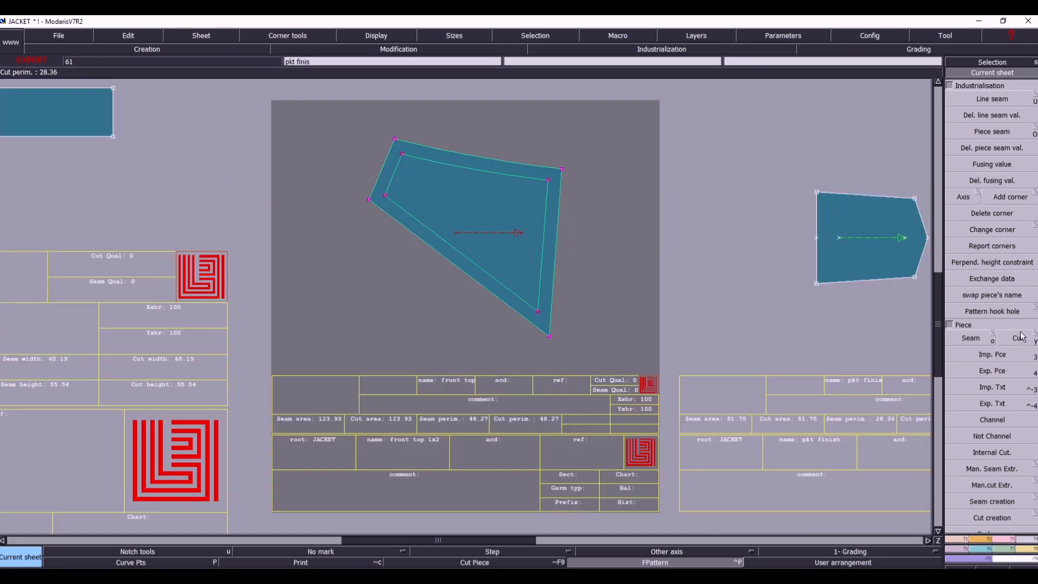
click(972, 338)
click(476, 206)
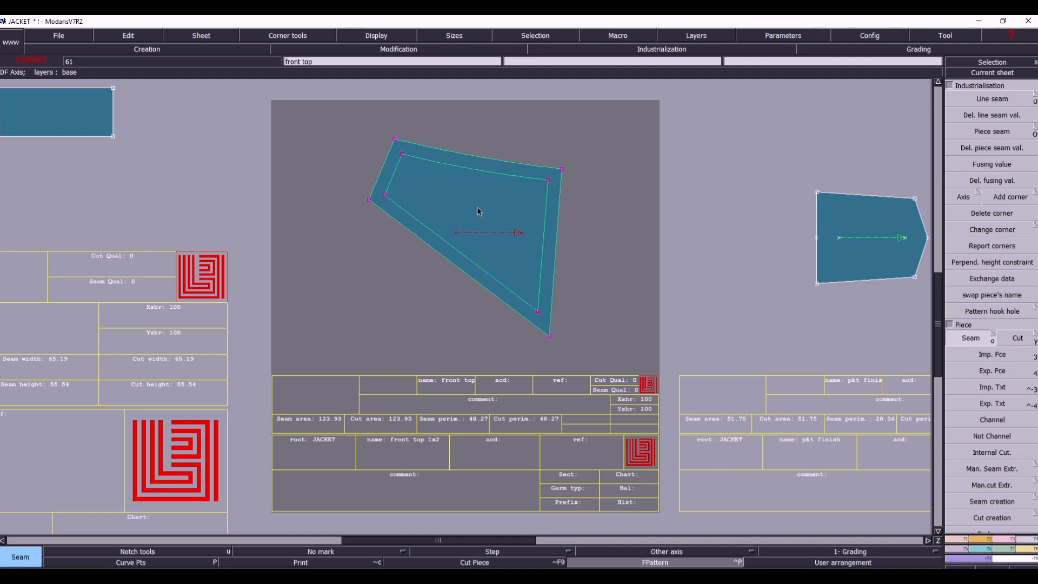
key(j)
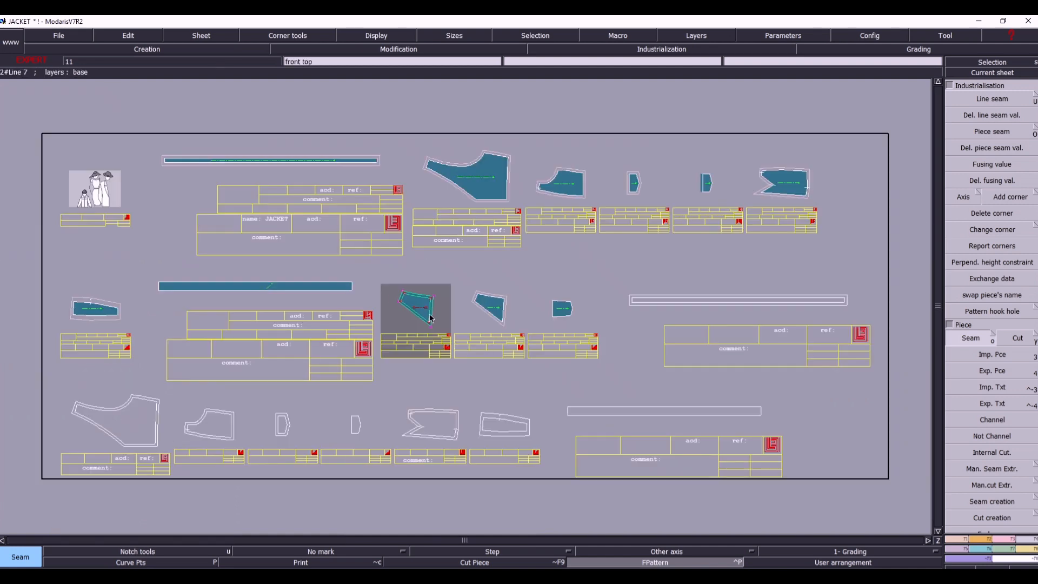
click(410, 312)
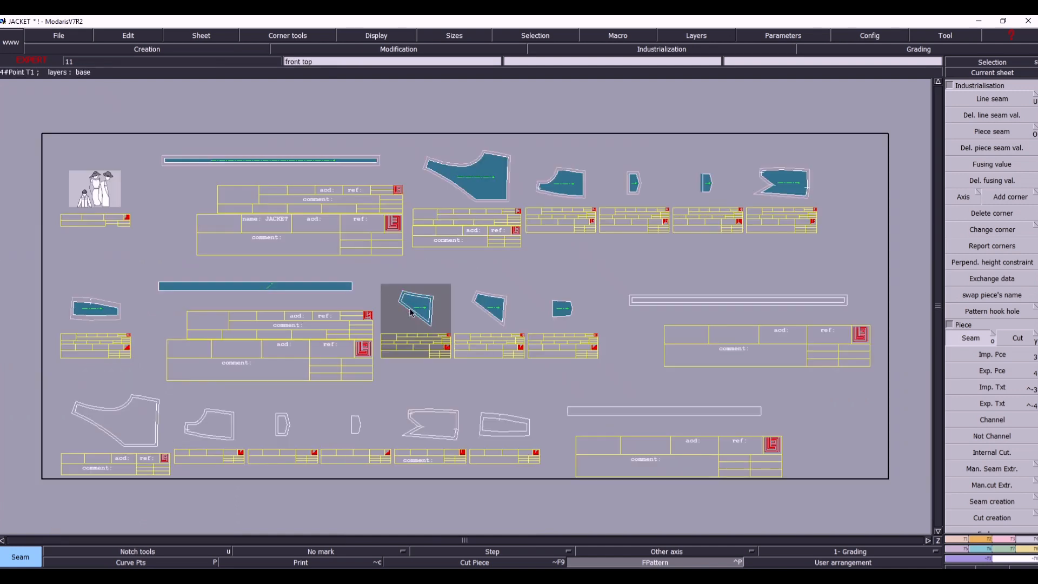
- Exchange data between the original front top piece and its extracted copy, and delete the original piece
click(994, 280)
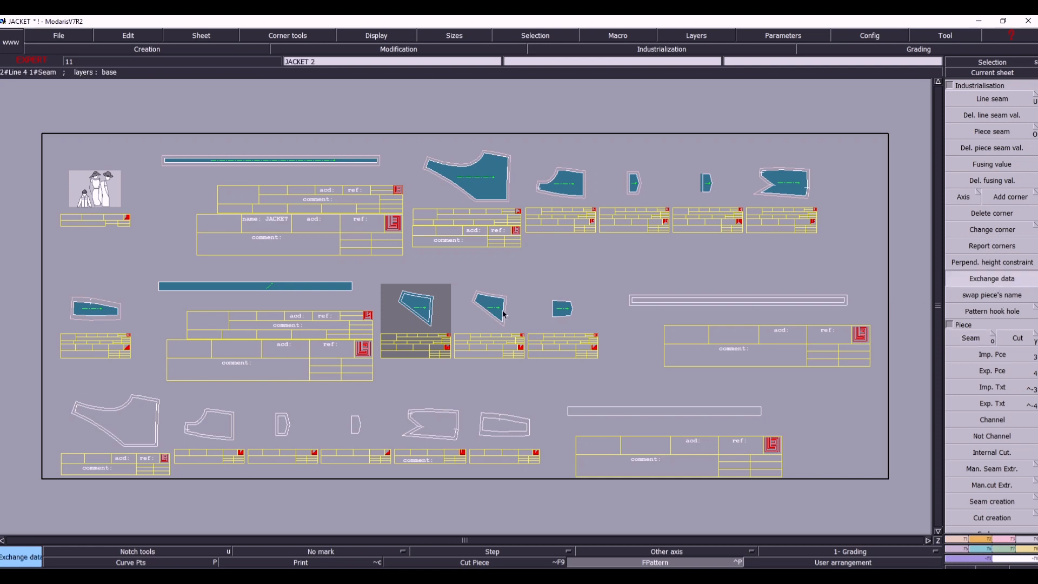
key(Delete)
click(445, 309)
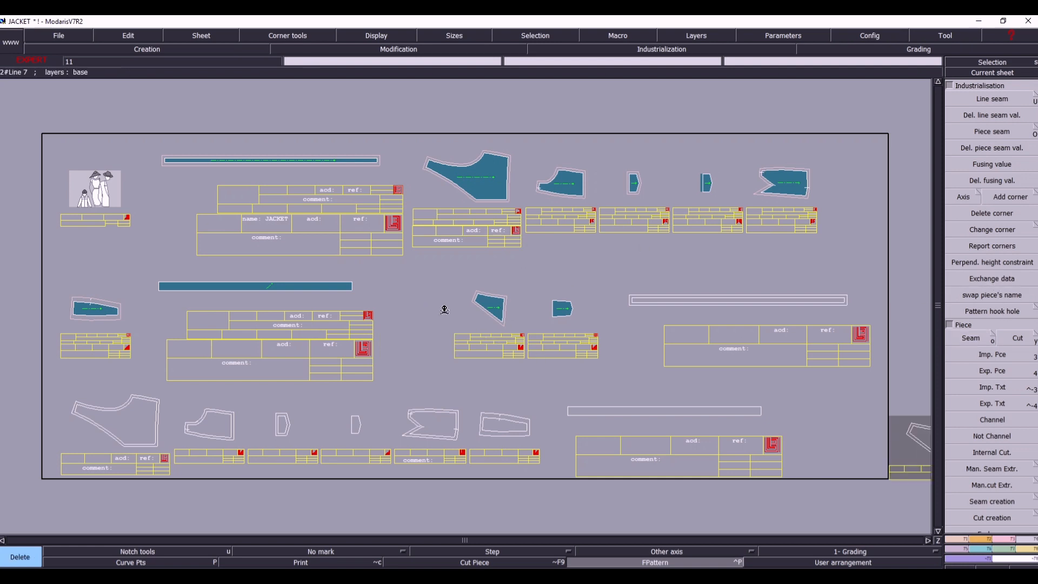
- Make the extracted front top piece's sheet current and enter the comment FRONT TOP 1X2 for it
click(1009, 74)
click(501, 338)
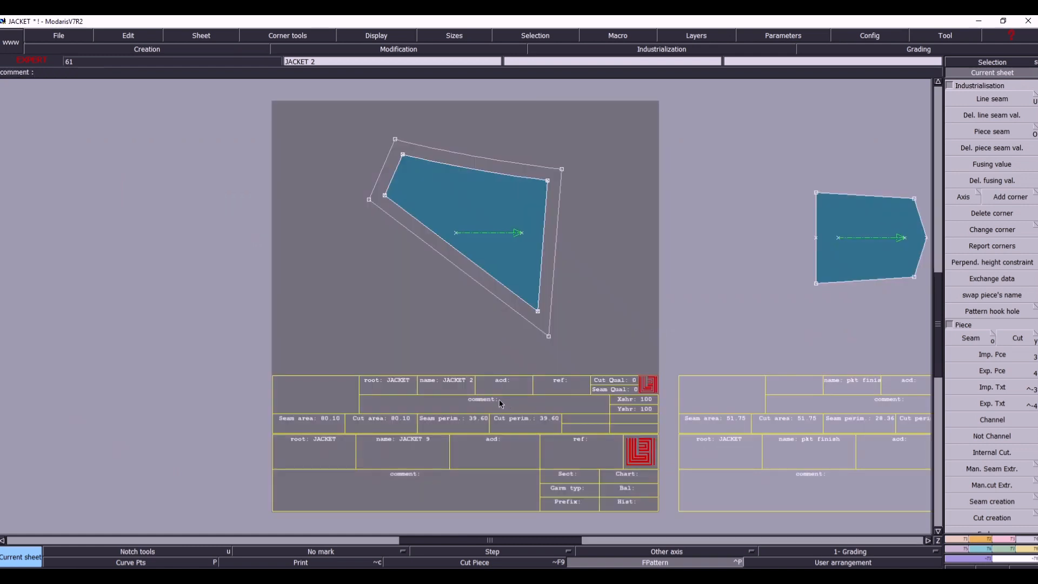
key(e)
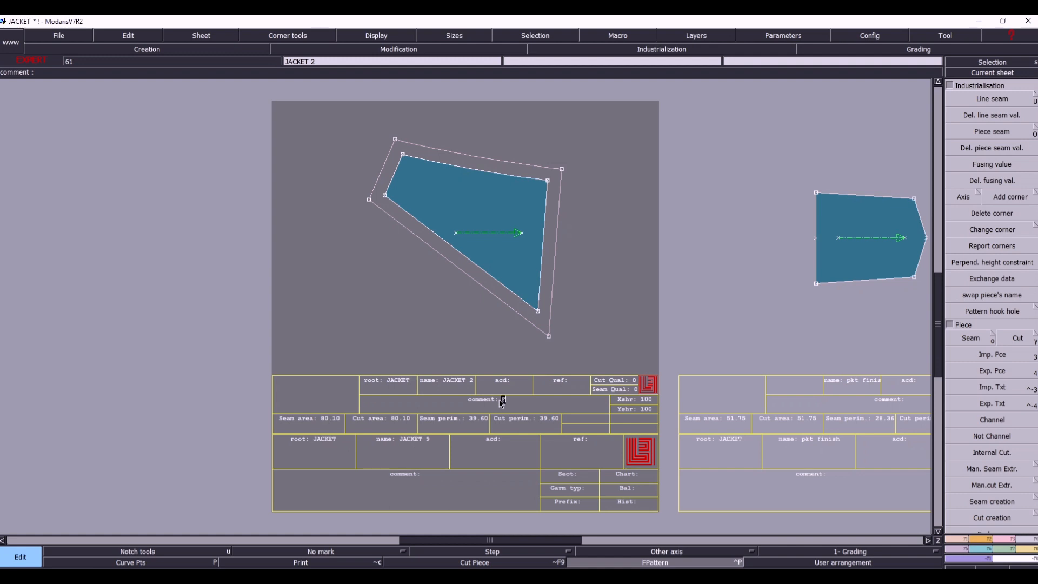
text(FRONT TOP 1X2)
key(Return)
key(j)
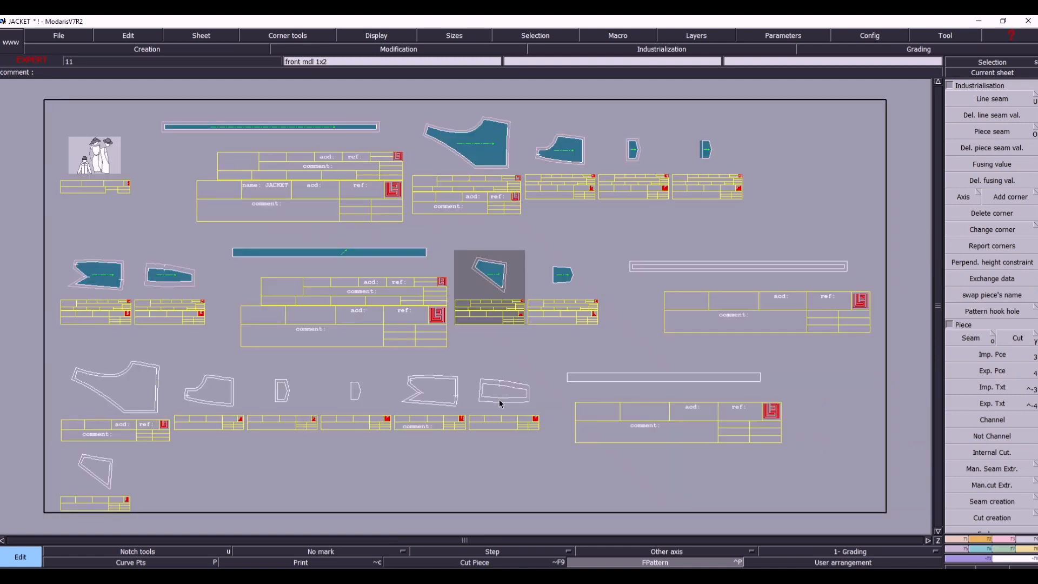
- Make the pkt finish sheet current, select its geometry and extract the area inside its outline as a seam piece
click(507, 370)
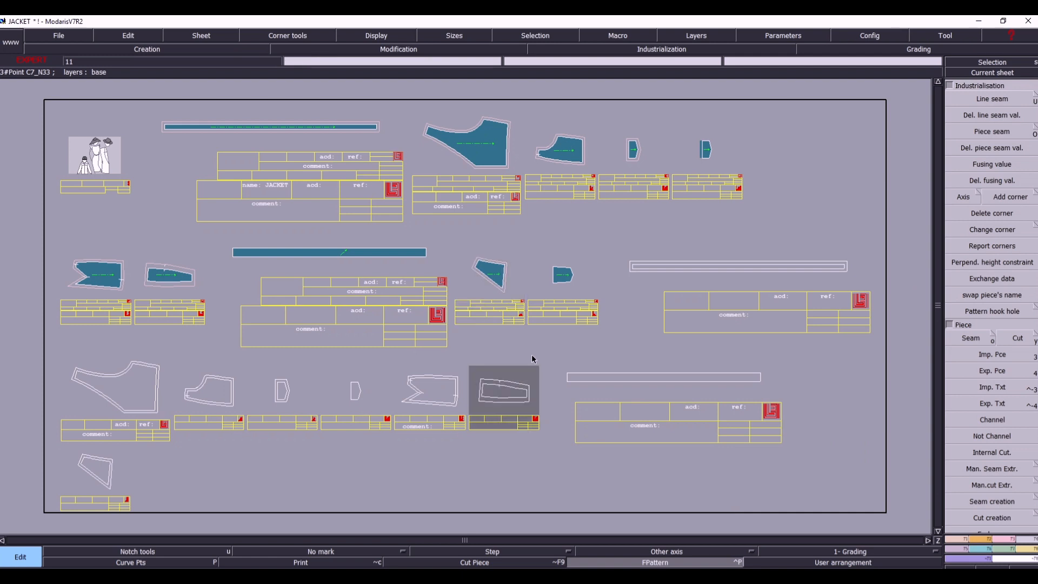
click(1000, 73)
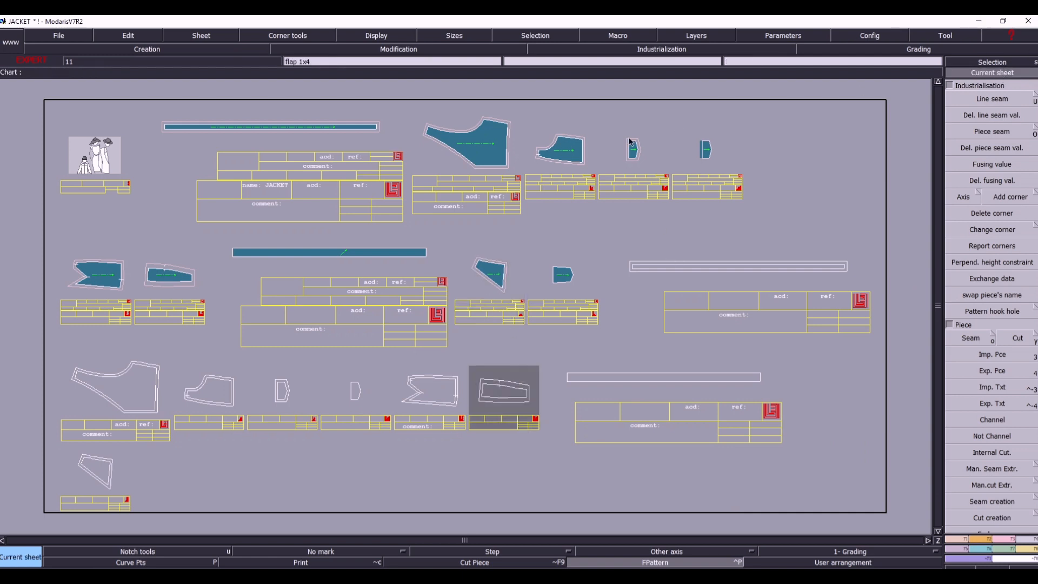
click(572, 279)
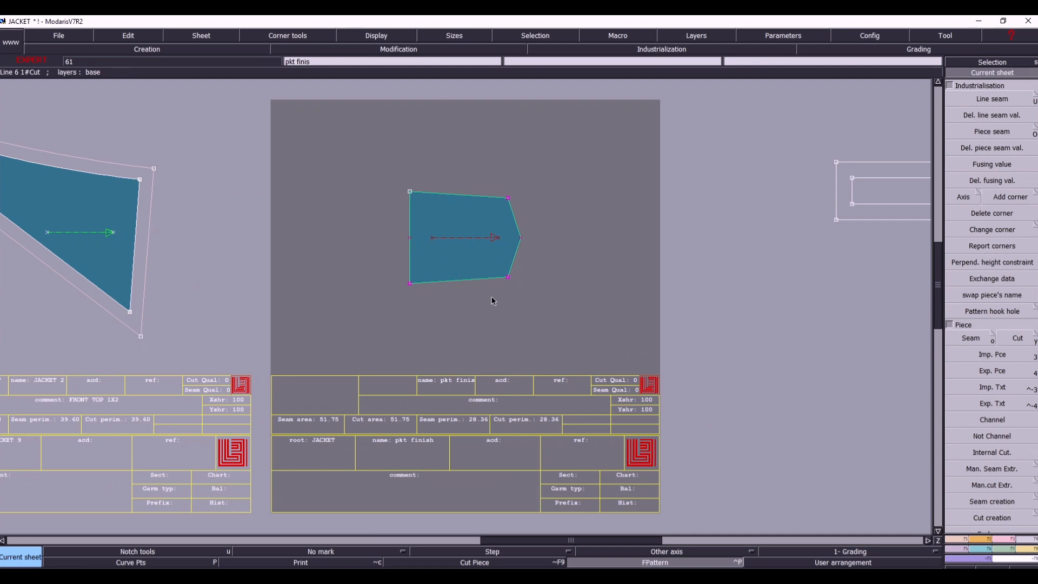
click(540, 311)
drag(326, 162, 599, 322)
click(966, 340)
click(463, 257)
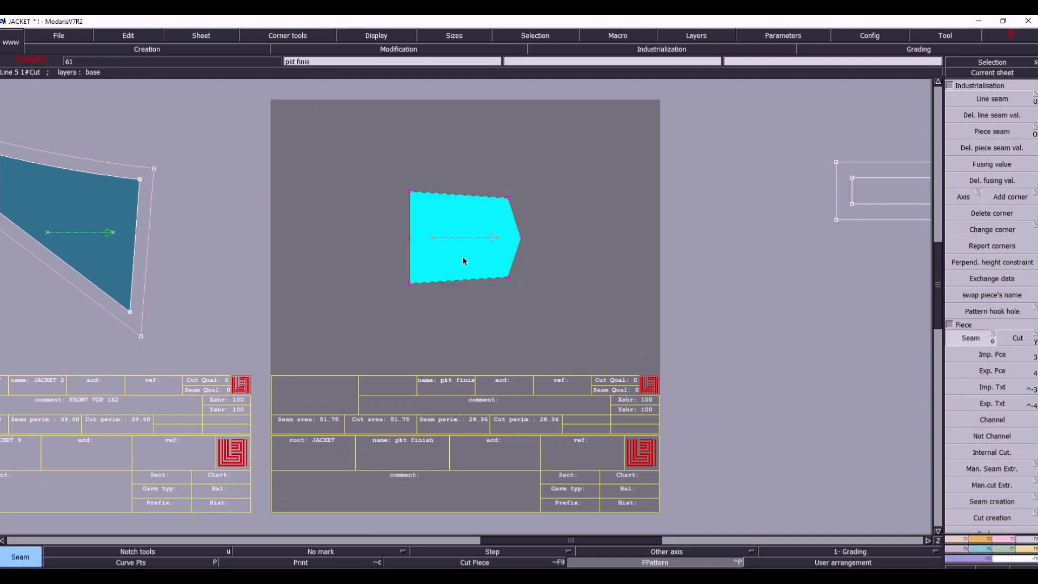
right_click(463, 257)
key(8)
click(575, 320)
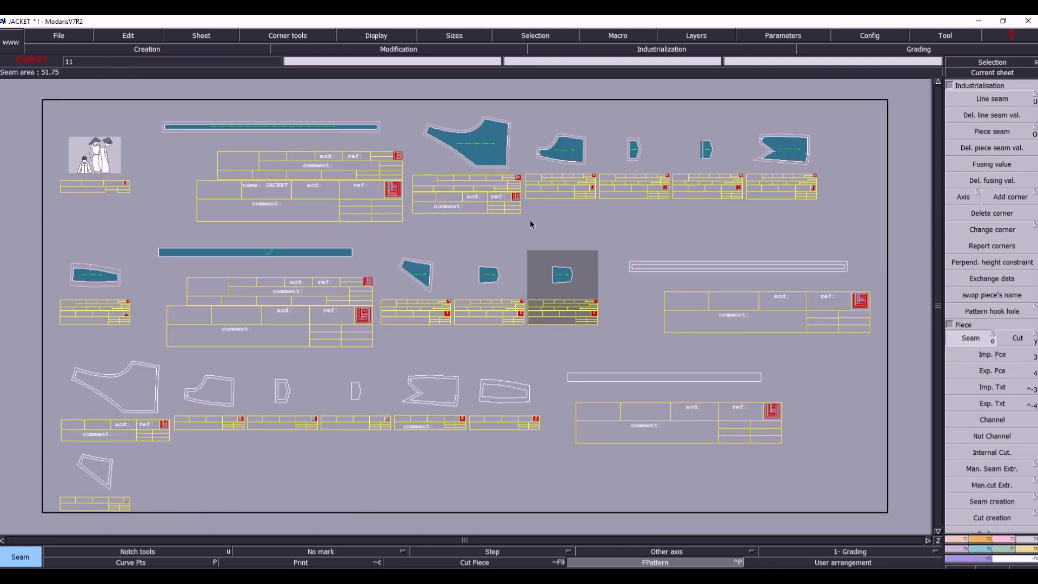
- Exchange data between the original pkt finish piece and its extracted copy, and delete the original piece
click(984, 76)
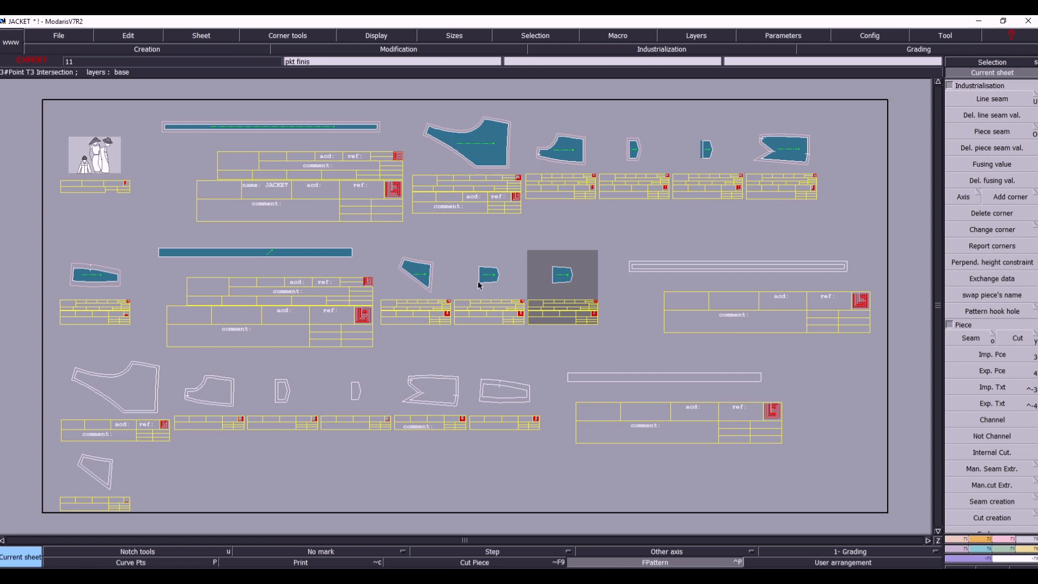
click(992, 283)
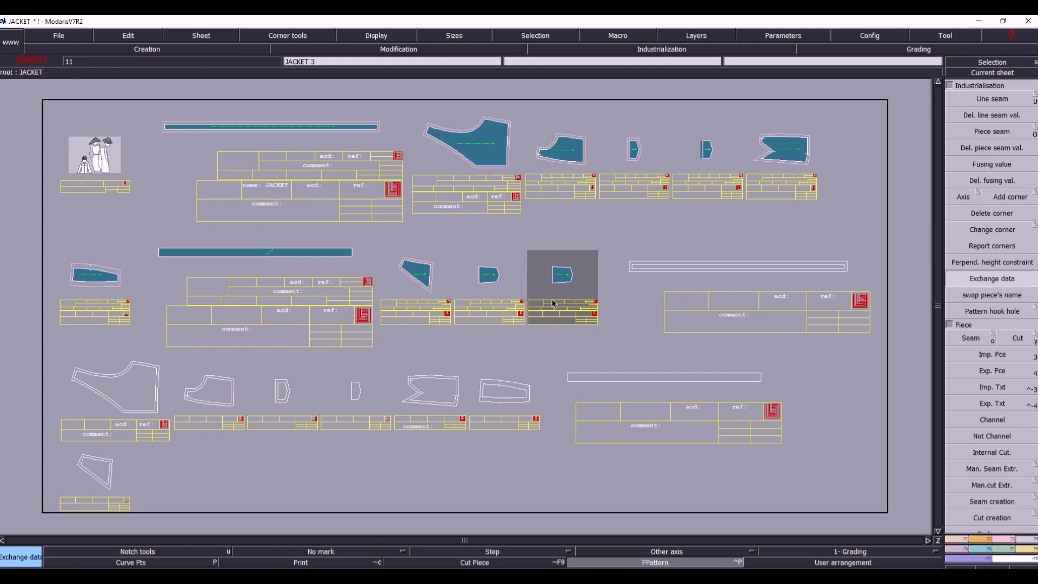
click(504, 289)
click(554, 301)
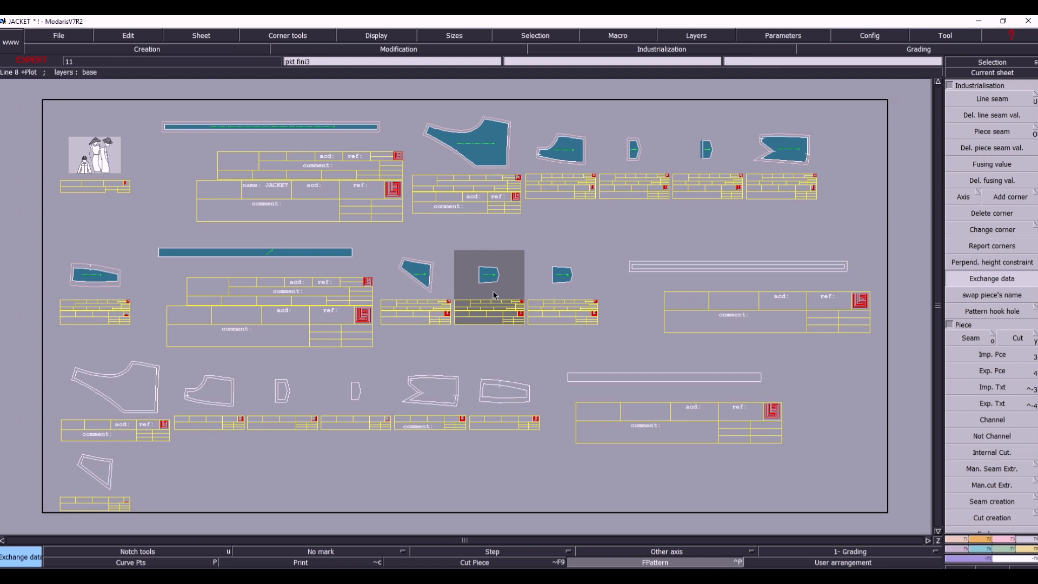
key(Delete)
click(486, 277)
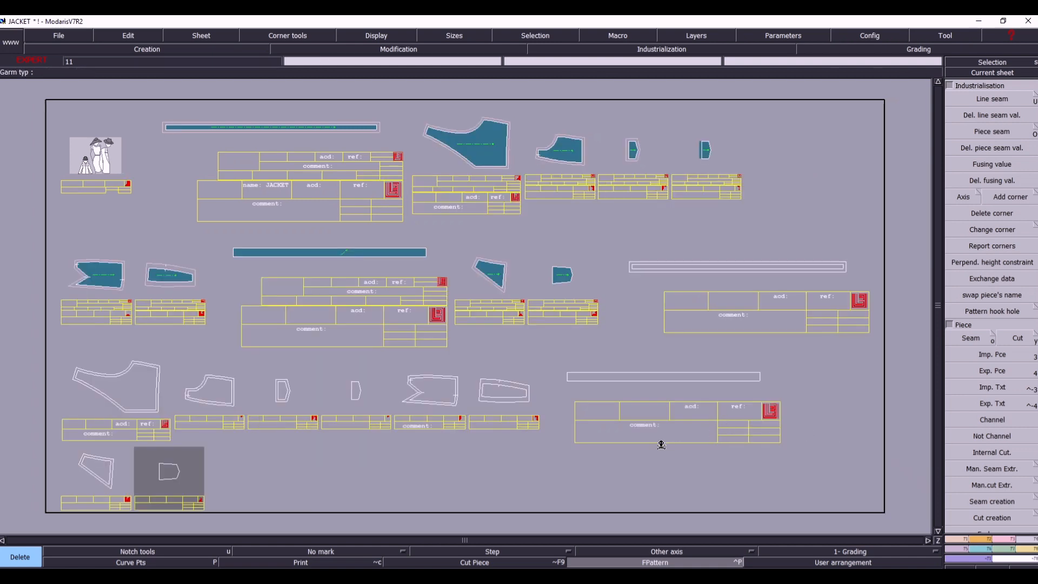
- Make the IN WAIST 1X1 base sheet current and marry the front piping 1x4 and back 1x2 outlines onto it
key(s)
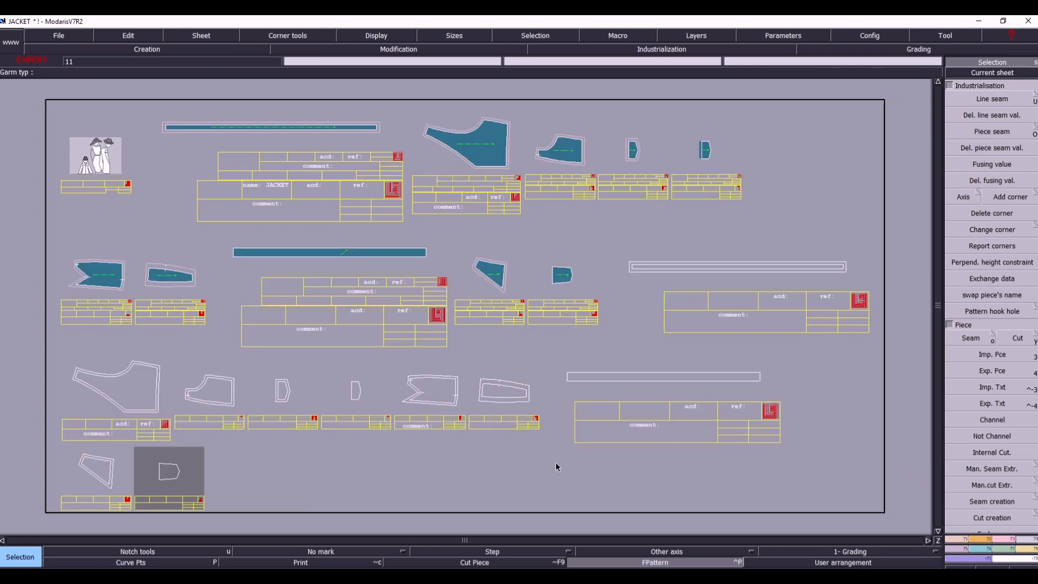
click(704, 319)
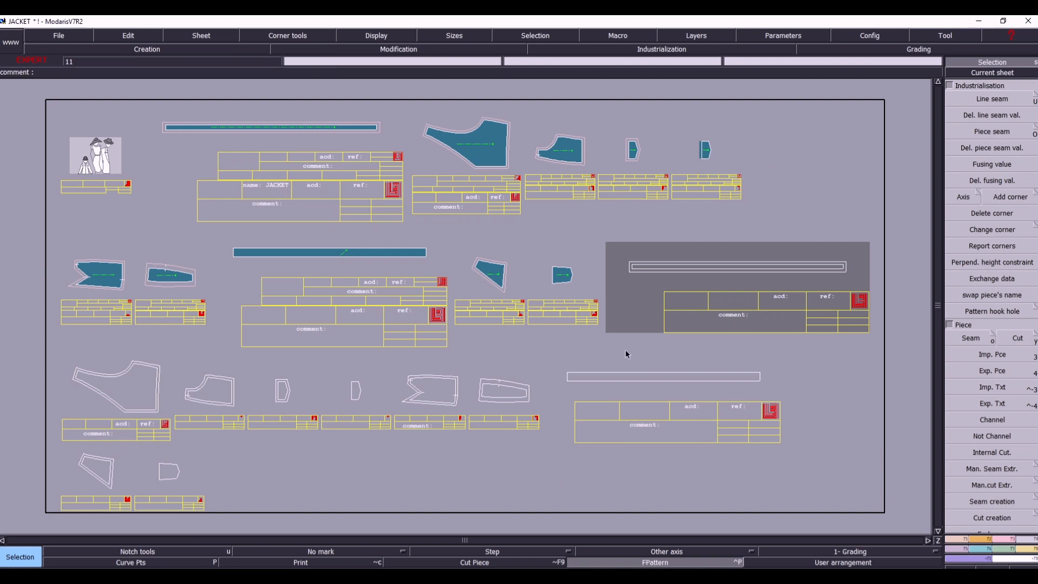
key(m)
click(567, 381)
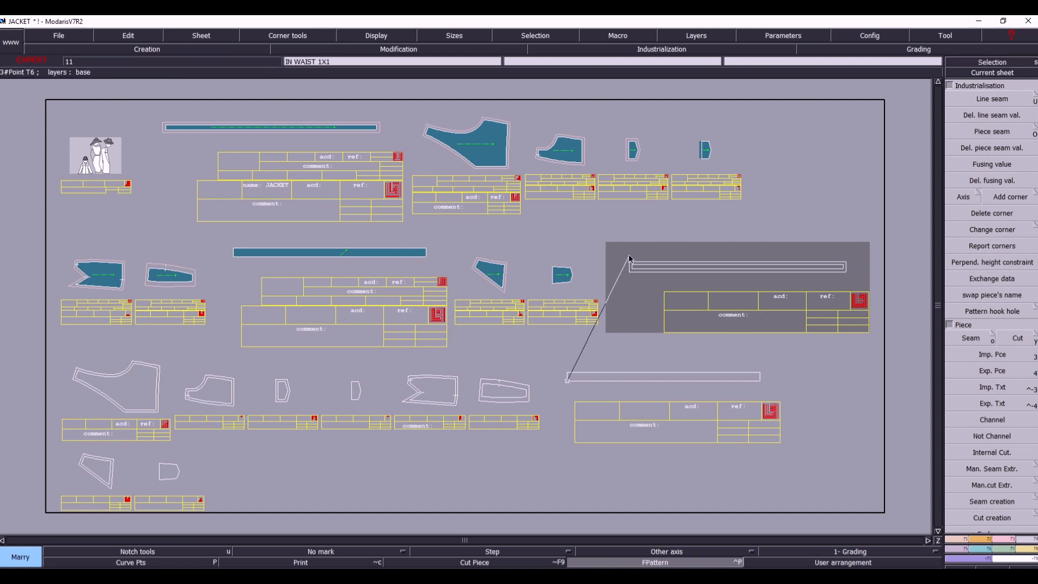
click(631, 256)
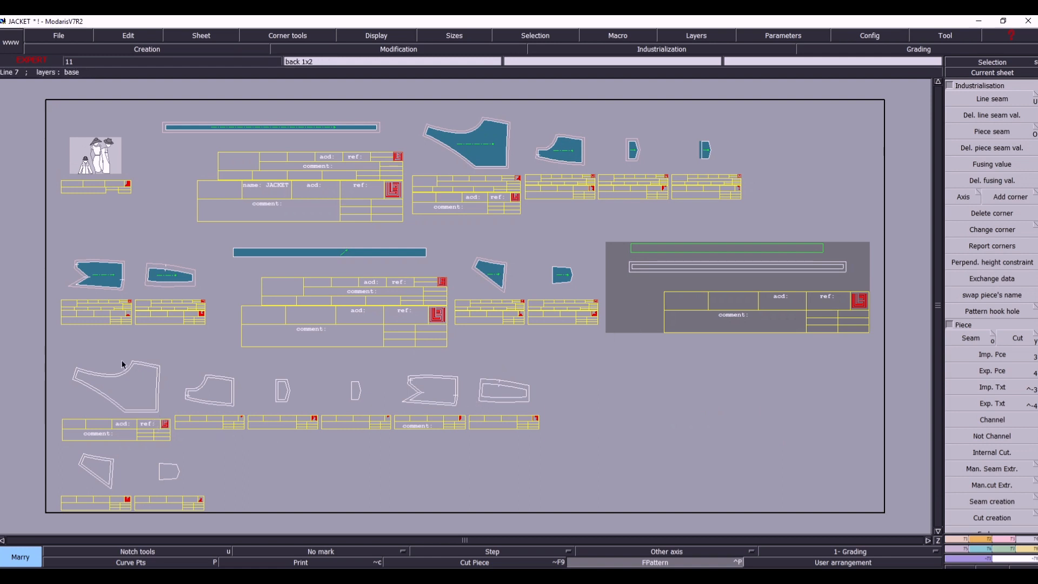
click(139, 358)
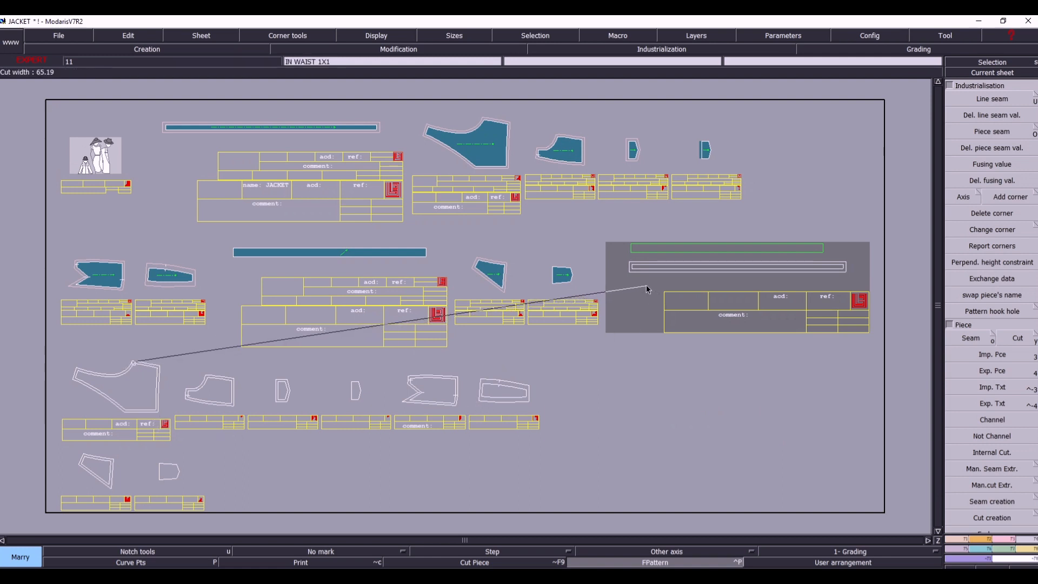
click(645, 286)
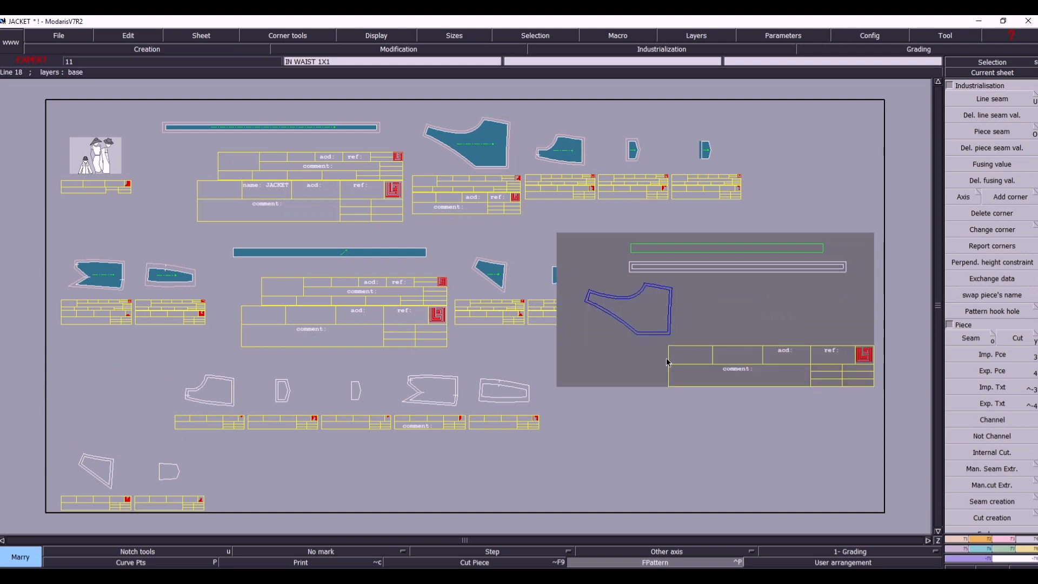
- Marry the notched piece, the tapered panel and the f side 1x2 outline onto the IN WAIST 1X1 sheet
click(410, 375)
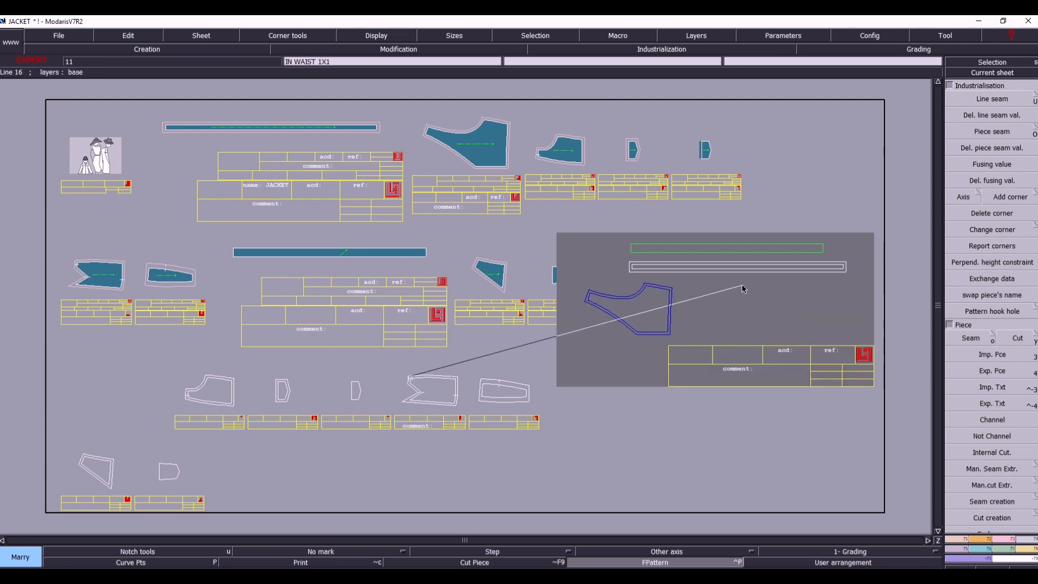
click(691, 299)
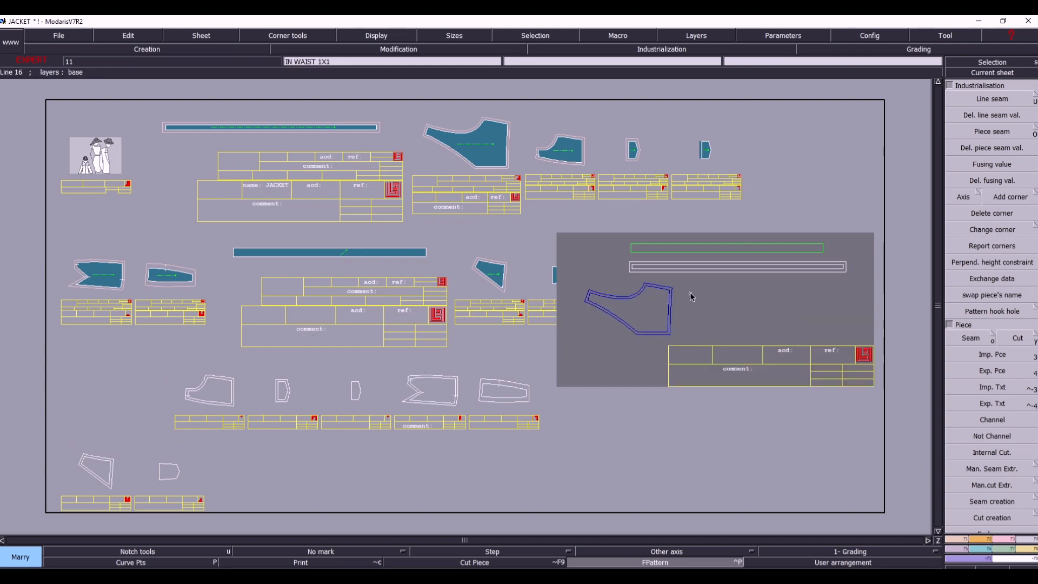
click(480, 381)
click(757, 298)
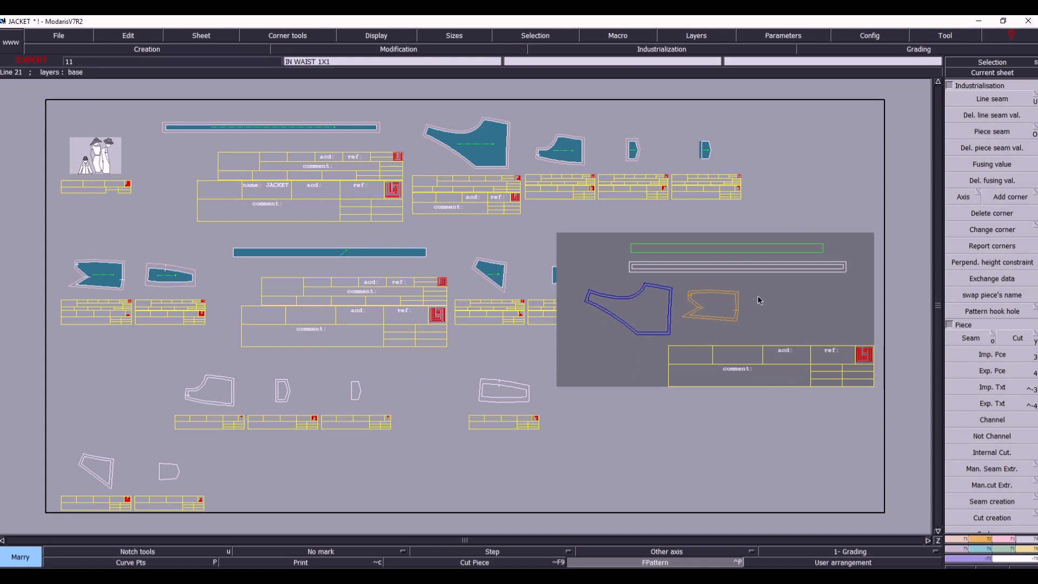
click(188, 391)
click(708, 340)
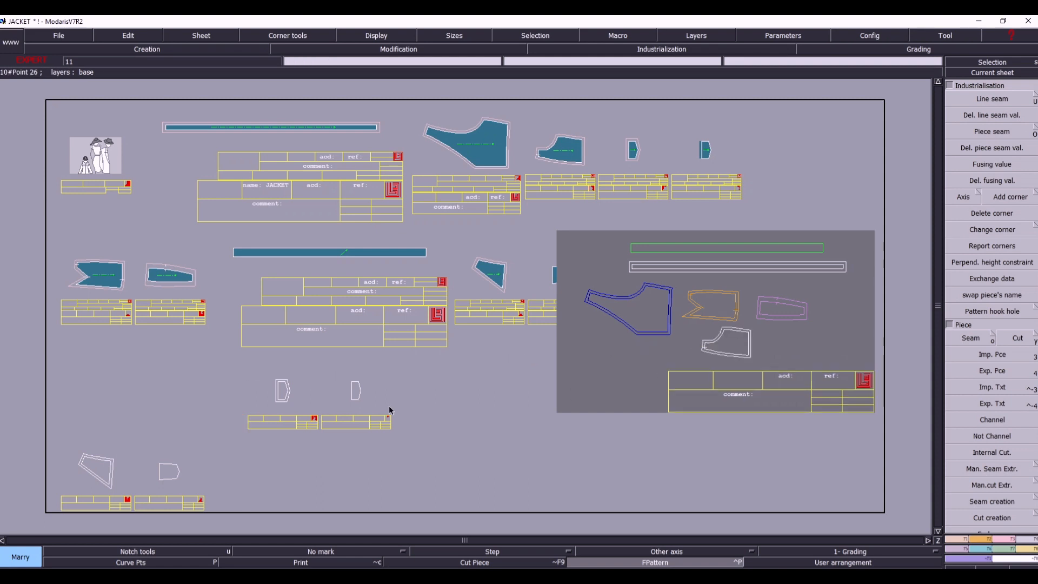
- Marry the small double-outlined pentagonal piece and the flap finish outline onto the IN WAIST 1X1 sheet
click(276, 383)
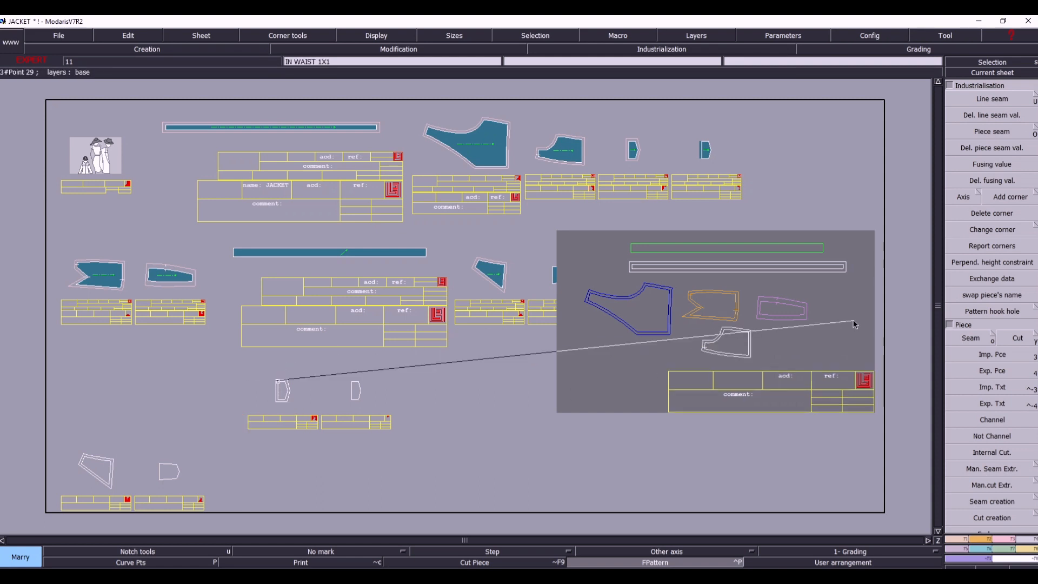
click(829, 304)
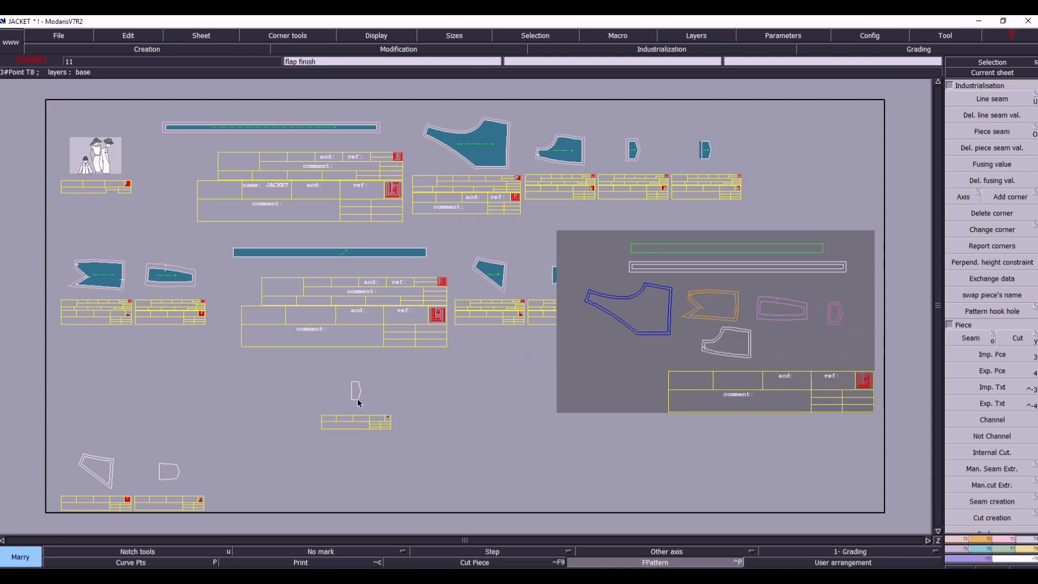
click(354, 401)
click(802, 336)
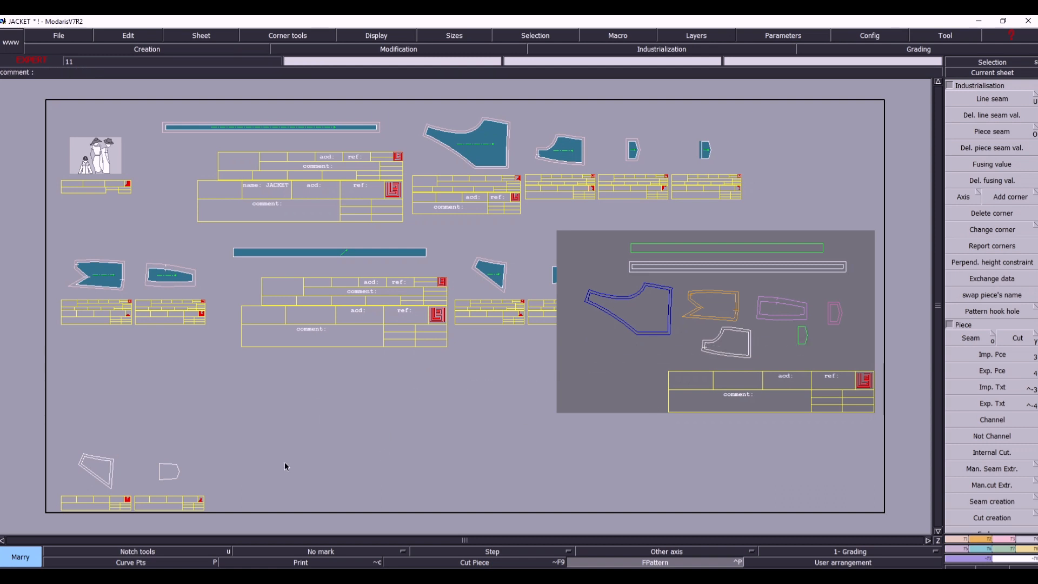
- Marry the pkt finish and front top 1x2 outlines onto free space in the lower part of the IN WAIST 1X1 sheet
click(160, 466)
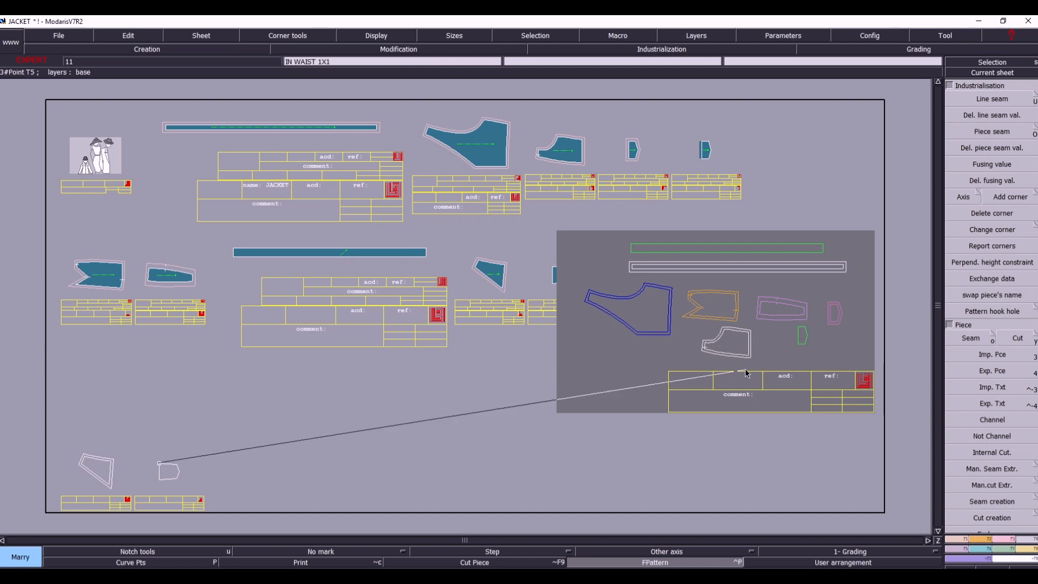
click(792, 359)
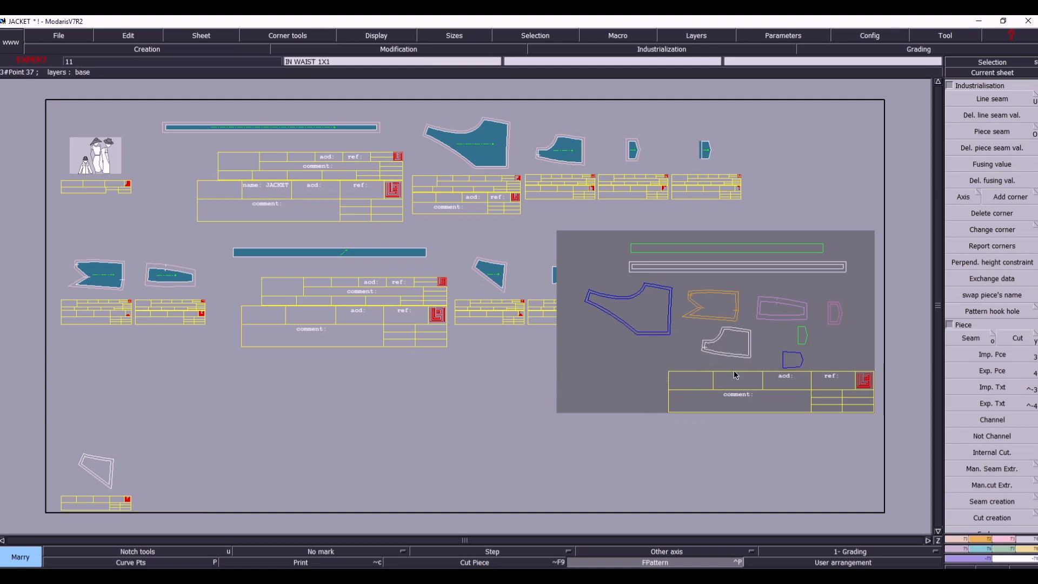
click(84, 455)
click(676, 373)
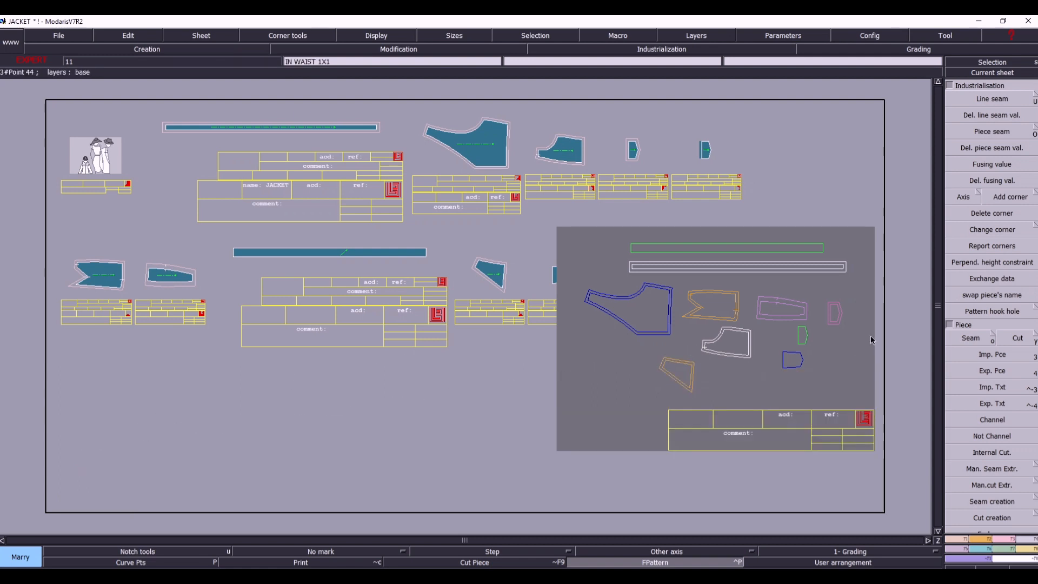
- Use Move marriages to place the front piping just above the waist strip and the pink pentagonal piece in the sheet's lower right corner
drag(549, 229, 864, 410)
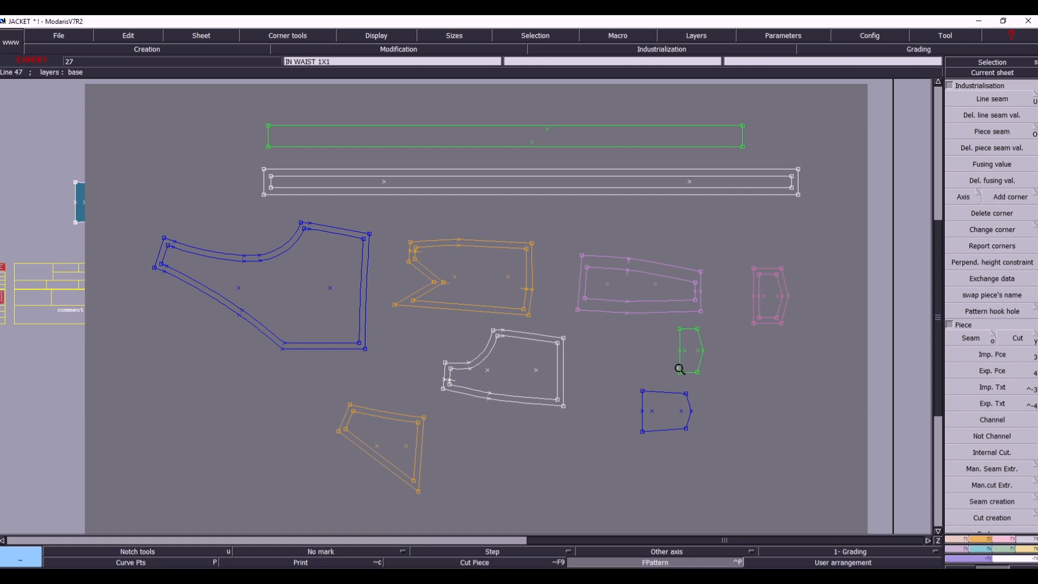
key(F8)
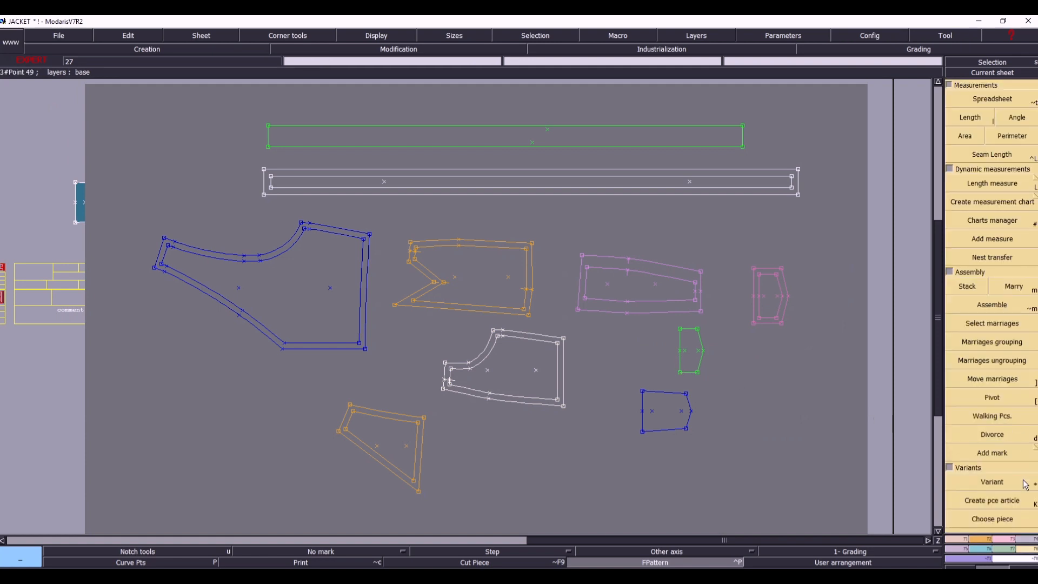
click(993, 386)
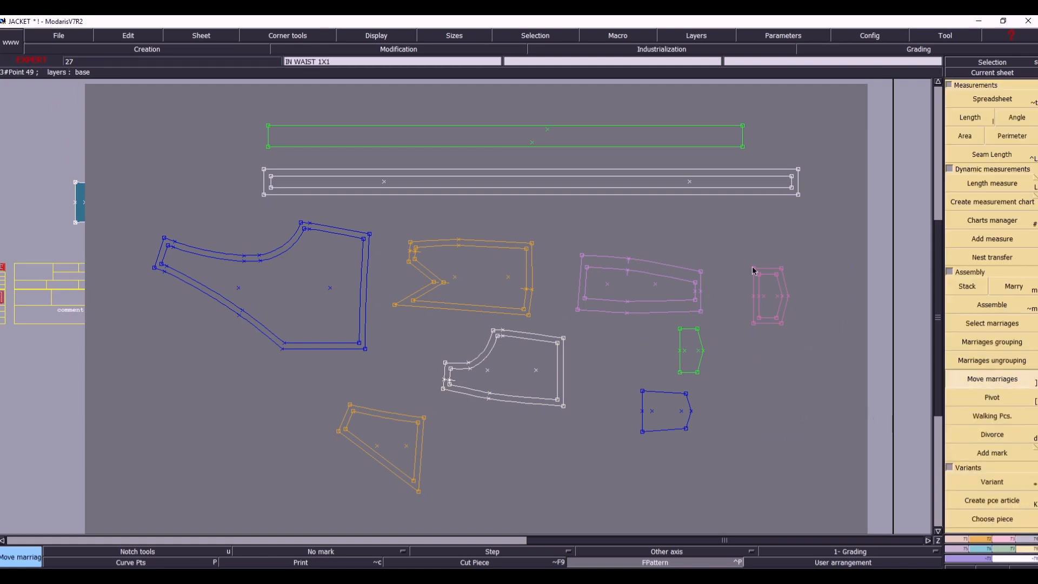
click(503, 152)
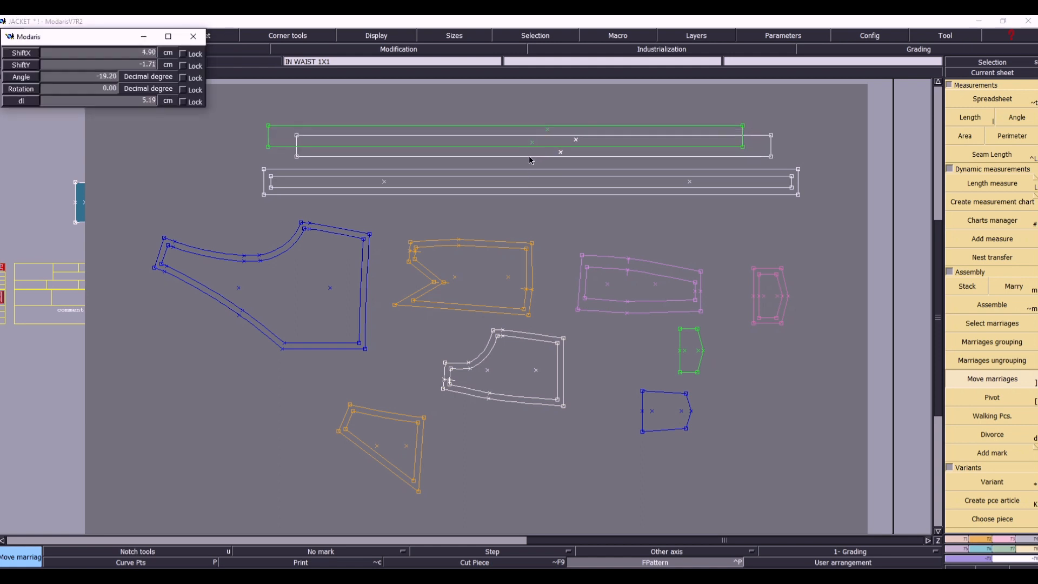
click(520, 160)
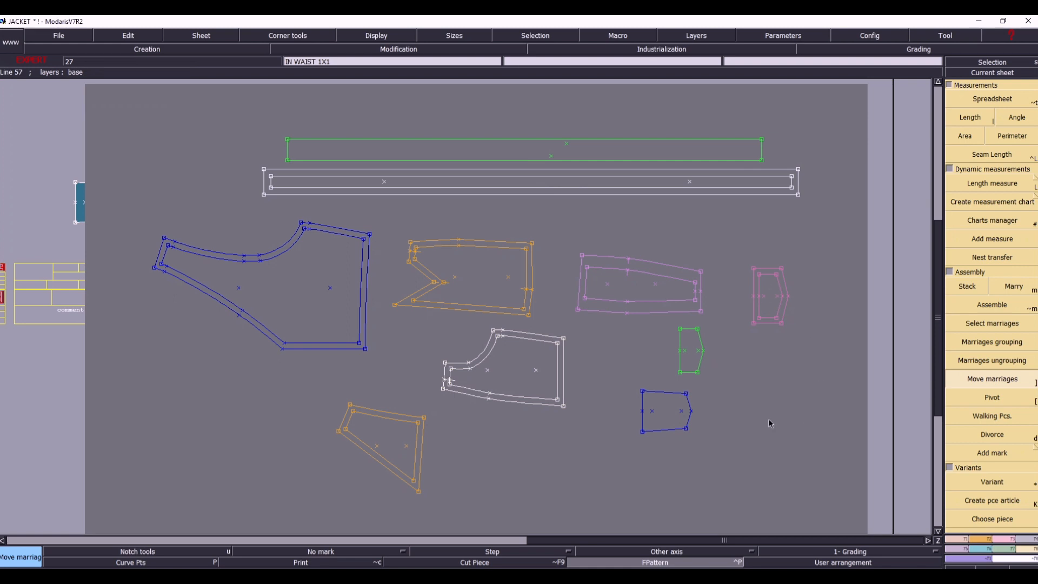
click(766, 328)
click(792, 484)
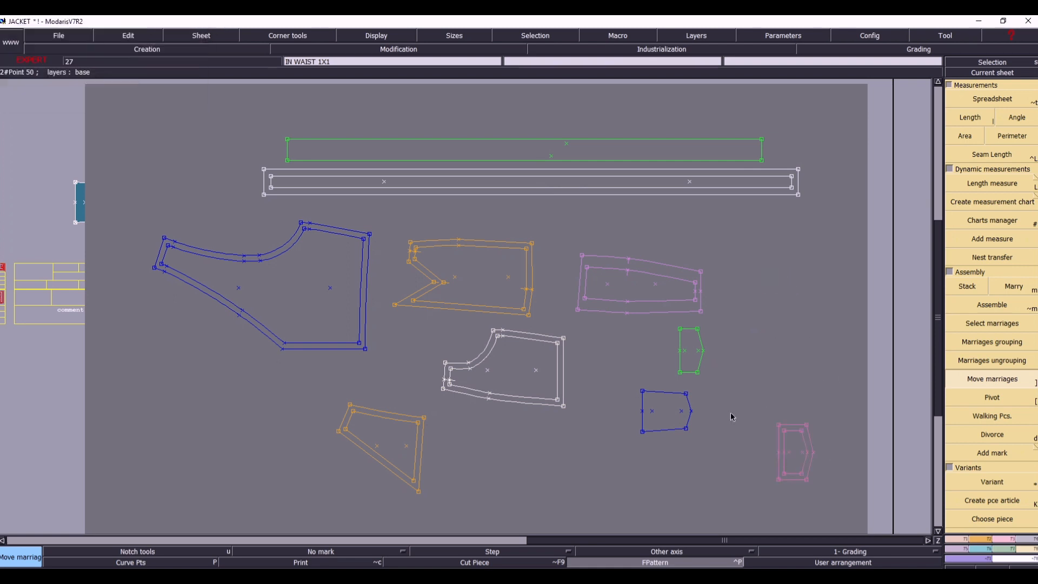
- Clear the middle of the sheet by moving the tapered panel and f side to the right and the notched outline to the lower edge
click(642, 264)
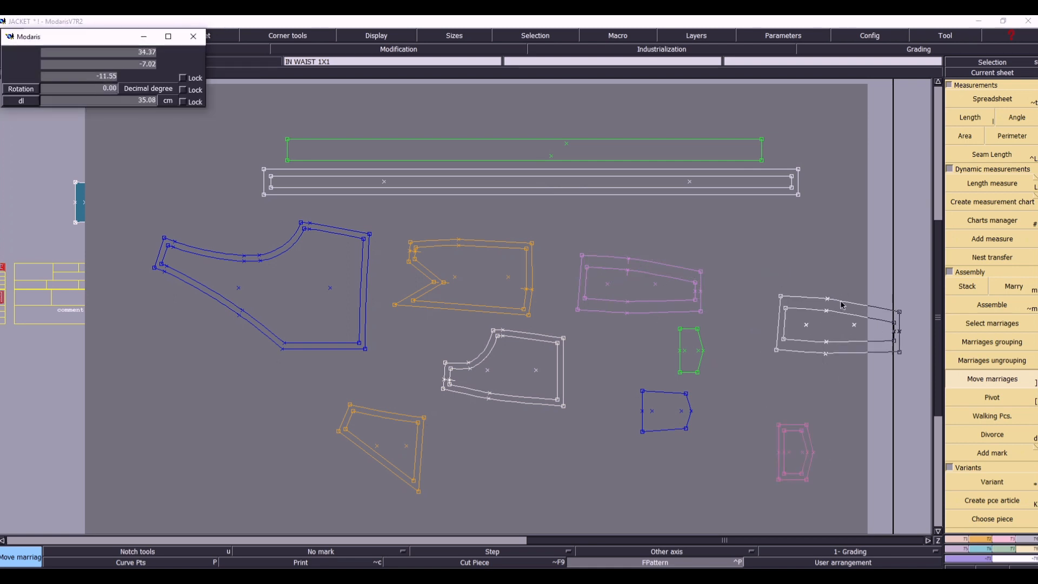
click(799, 342)
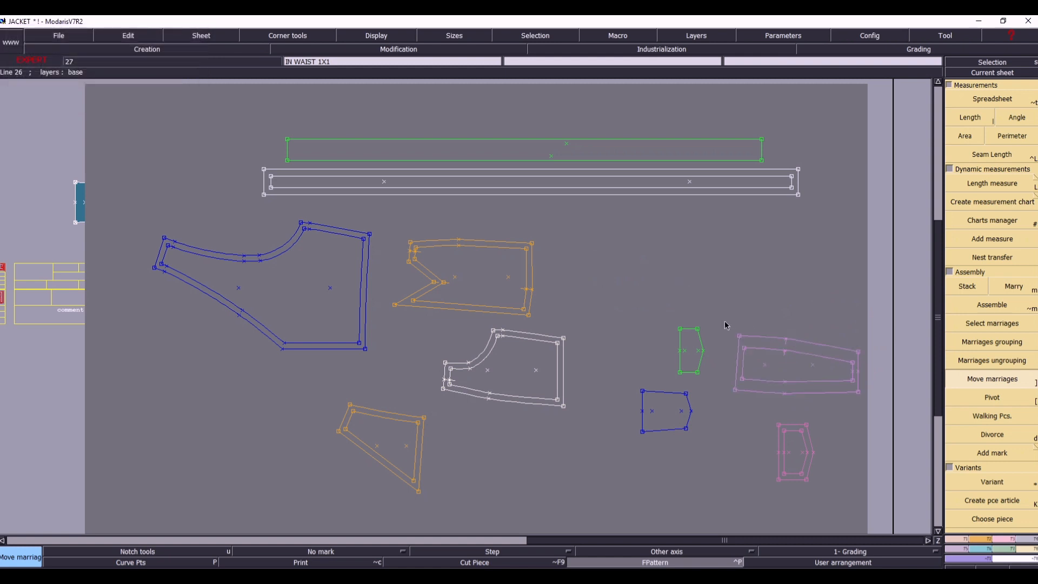
click(533, 245)
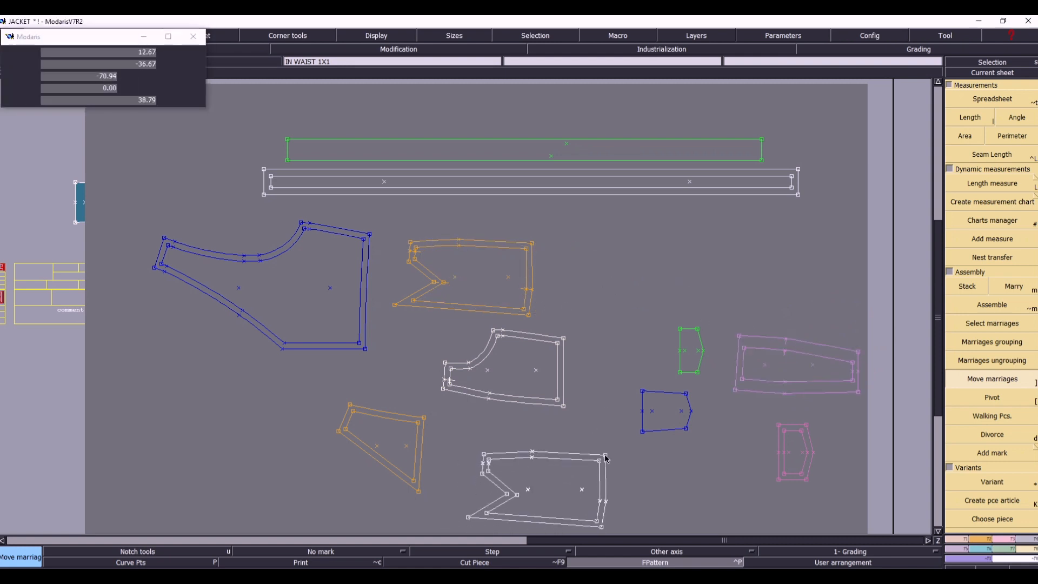
click(605, 455)
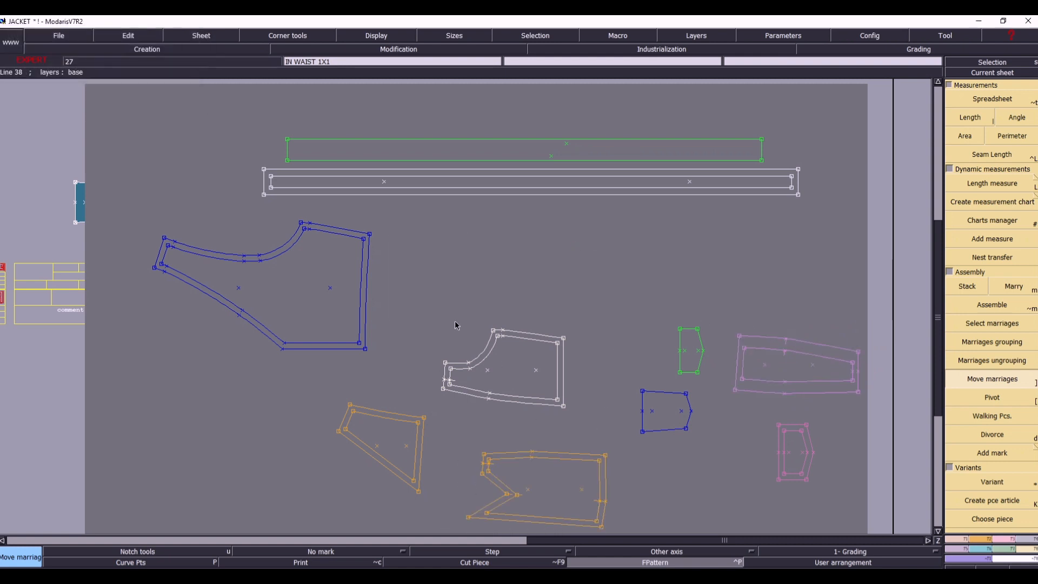
click(562, 342)
click(852, 253)
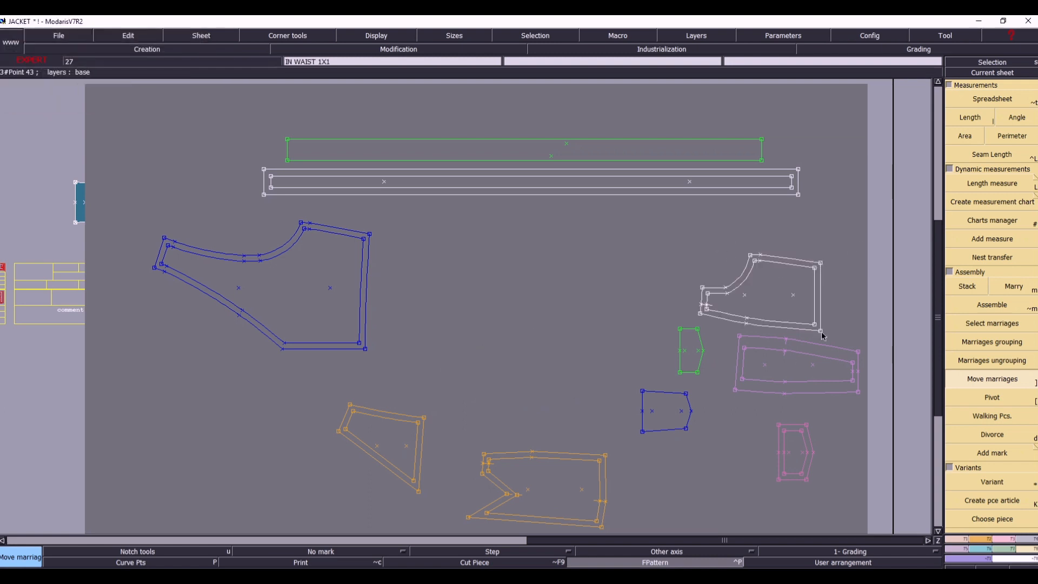
- Move the back outline beneath the waist strip and place the f side outline directly to its right
click(371, 235)
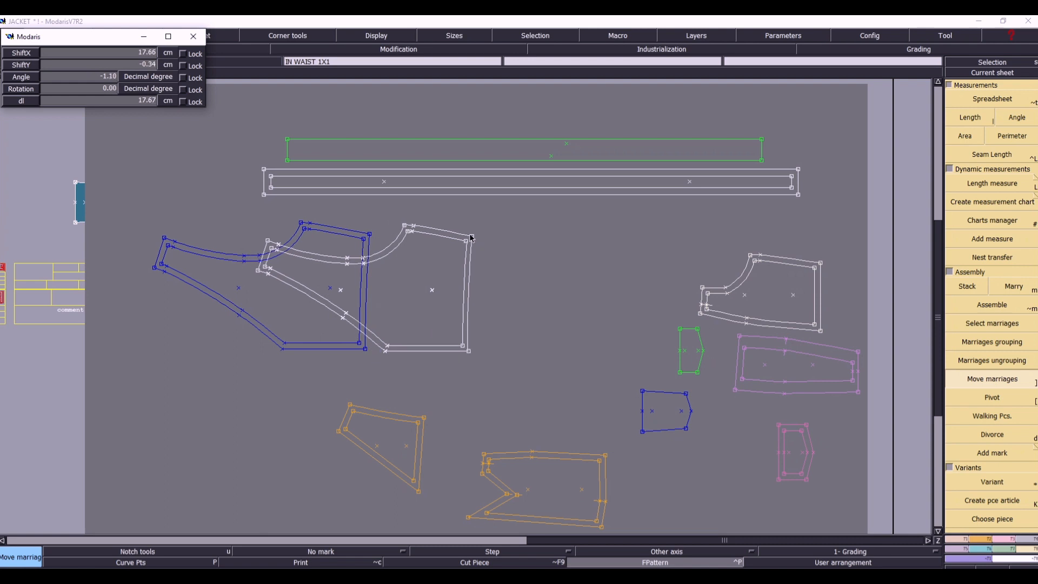
click(470, 226)
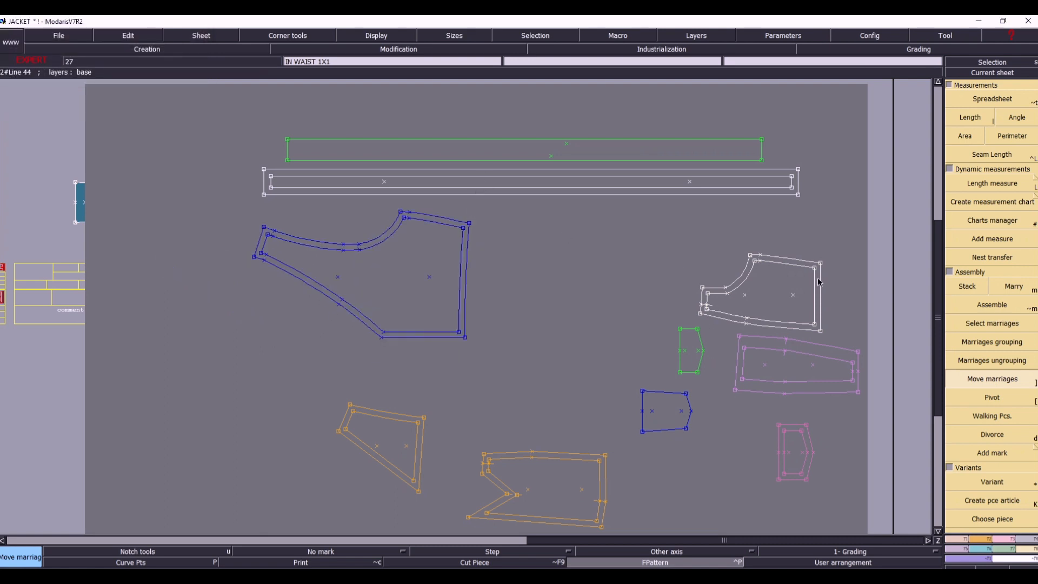
click(702, 298)
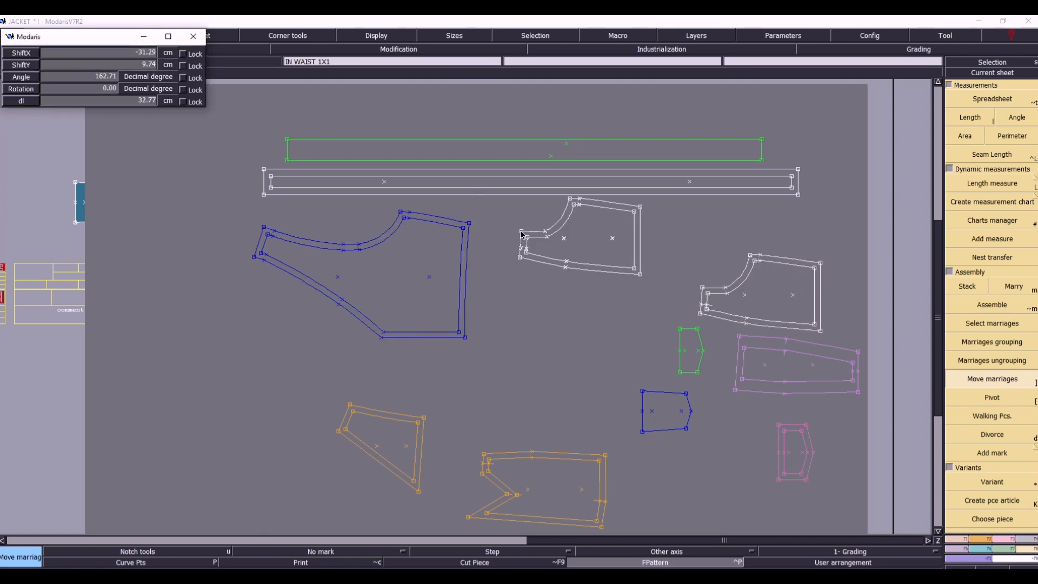
click(487, 275)
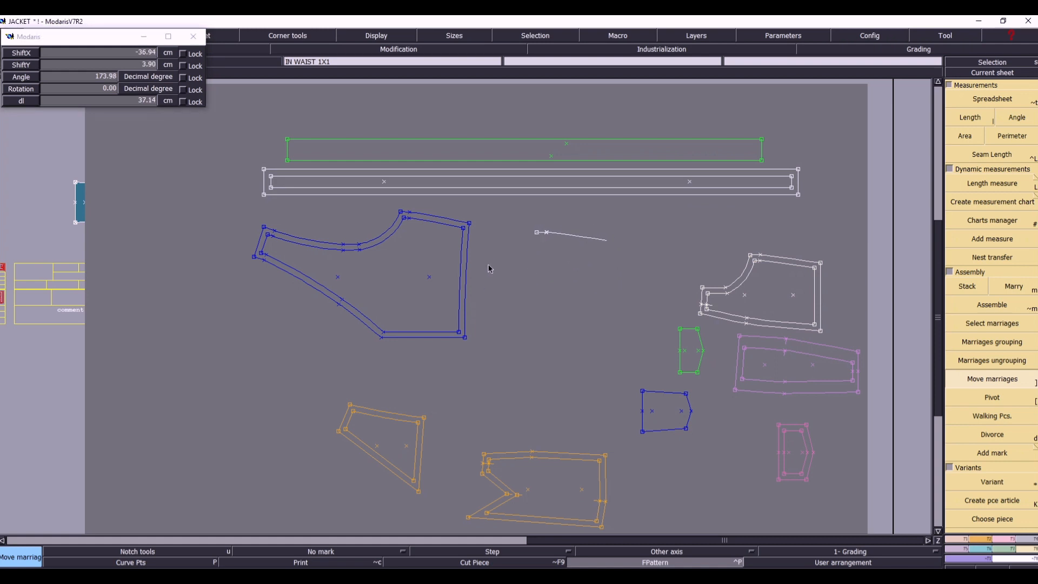
- Place the tapered panel to the right of the f side outline and the pkt finish outline below the panel
click(742, 337)
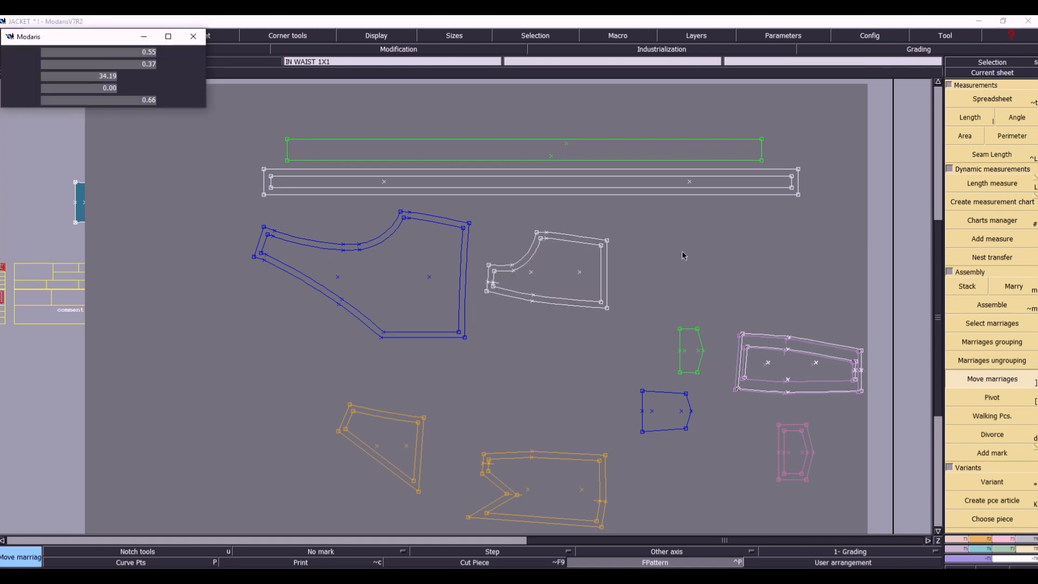
click(645, 224)
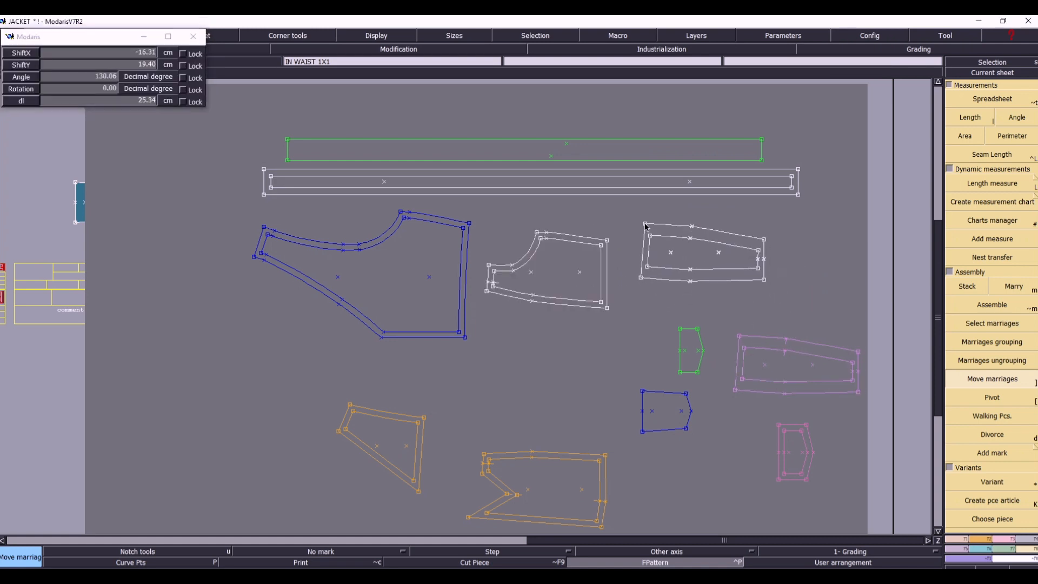
click(649, 400)
click(743, 321)
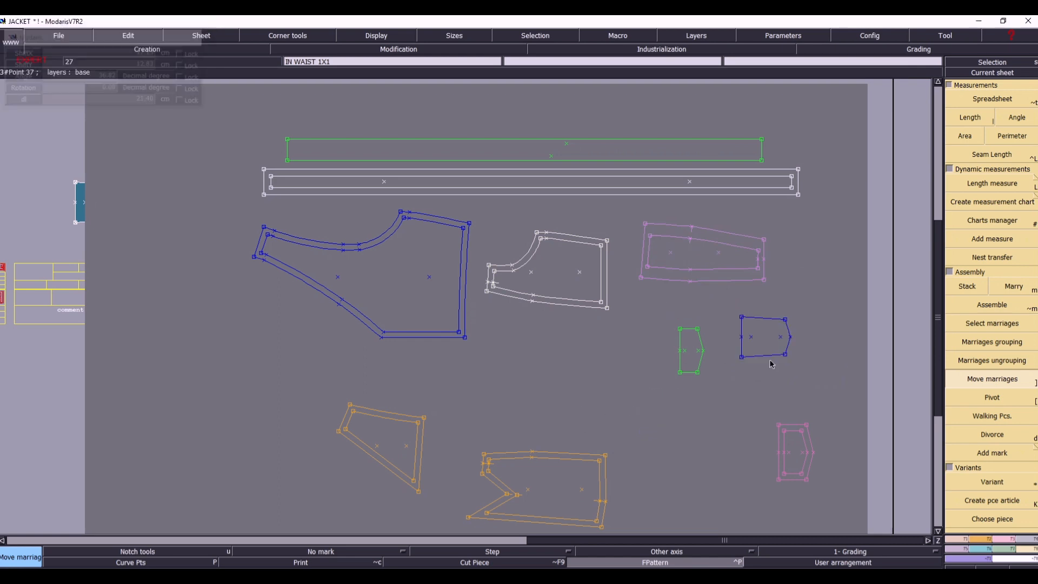
- Fill the row beneath the back and f side outlines with the notched, slanted orange and pink pentagonal outlines
click(484, 457)
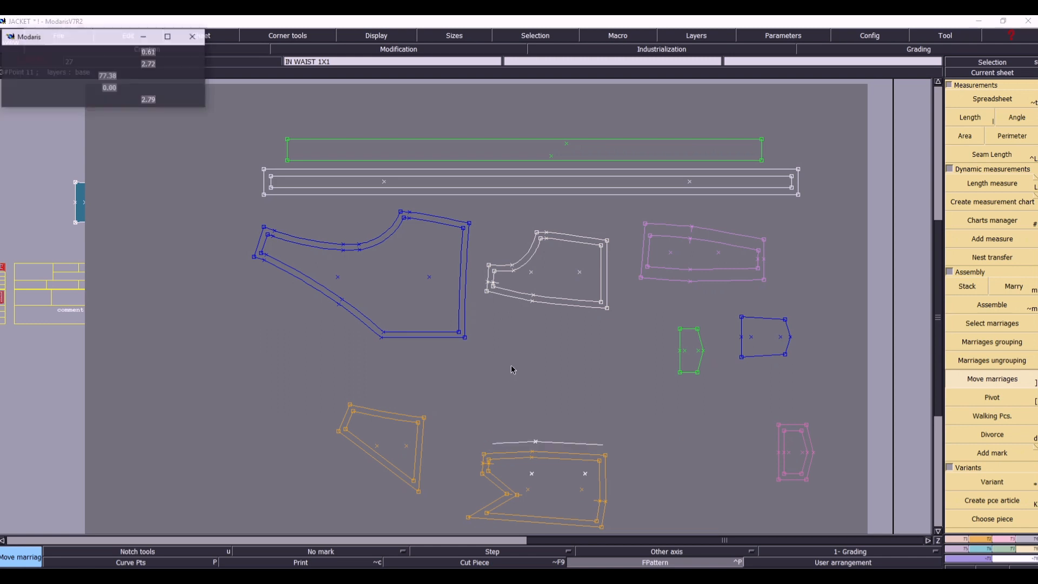
click(519, 332)
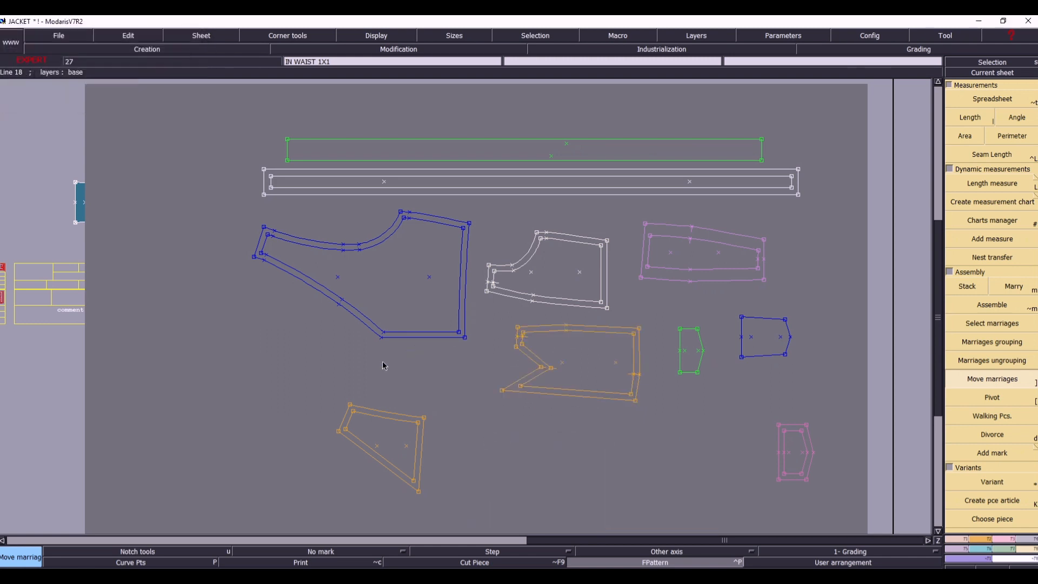
click(349, 405)
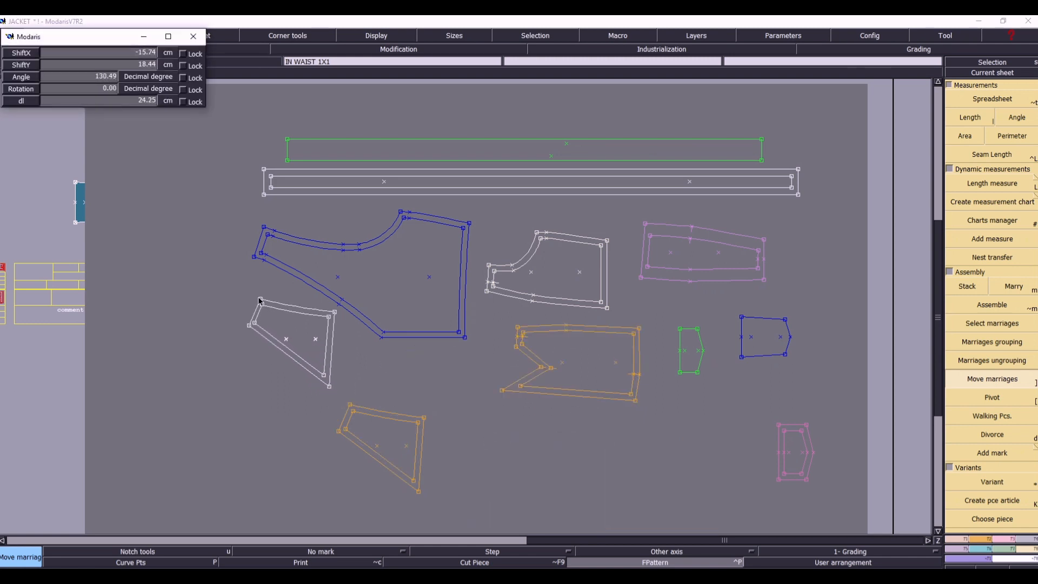
click(258, 297)
click(779, 429)
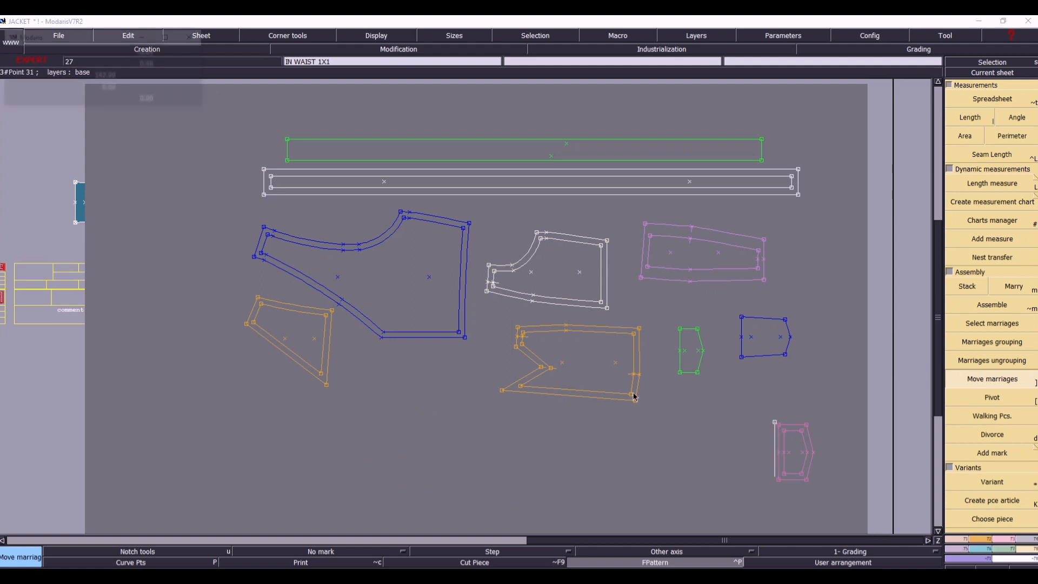
click(424, 355)
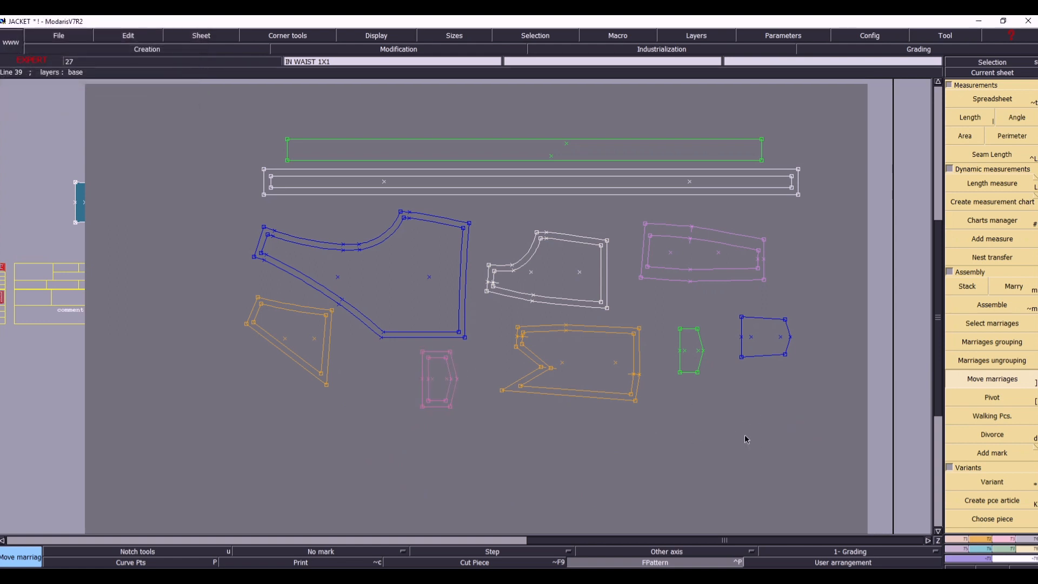
- Draw a rectangle on the IN WAIST 1X1 sheet that encloses all the arranged outlines
key(Home)
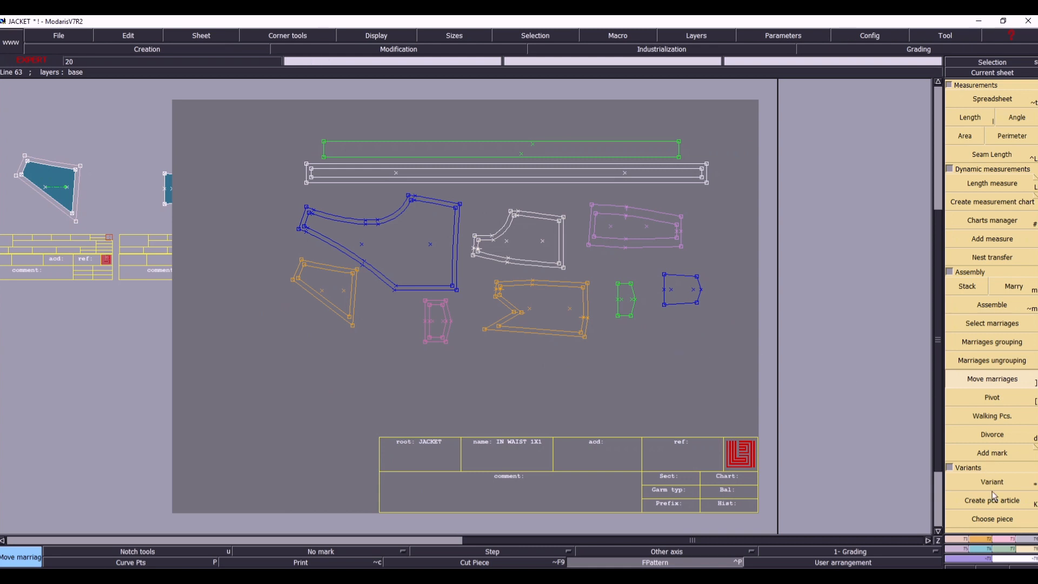
click(986, 539)
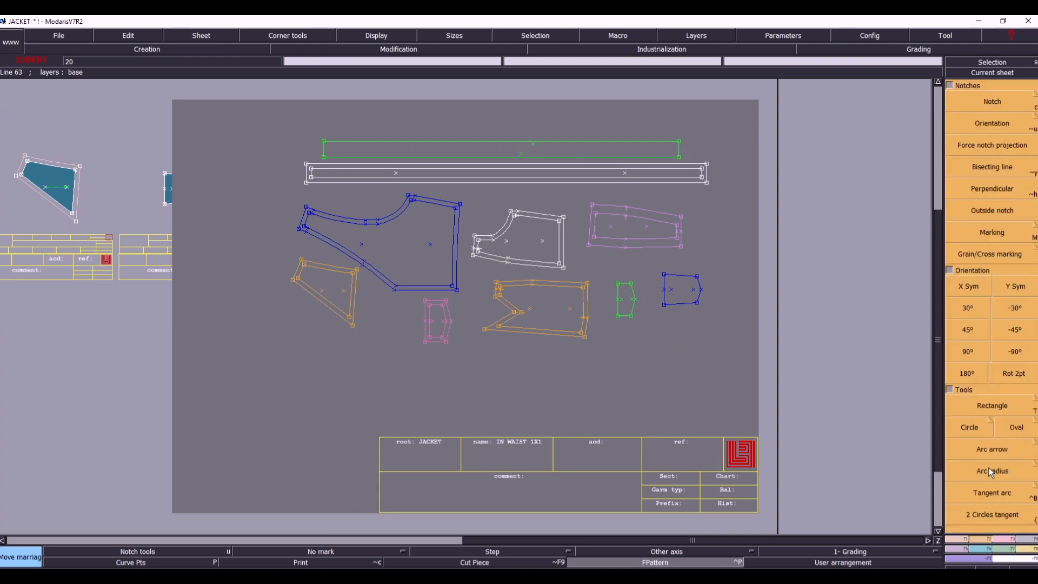
click(1004, 540)
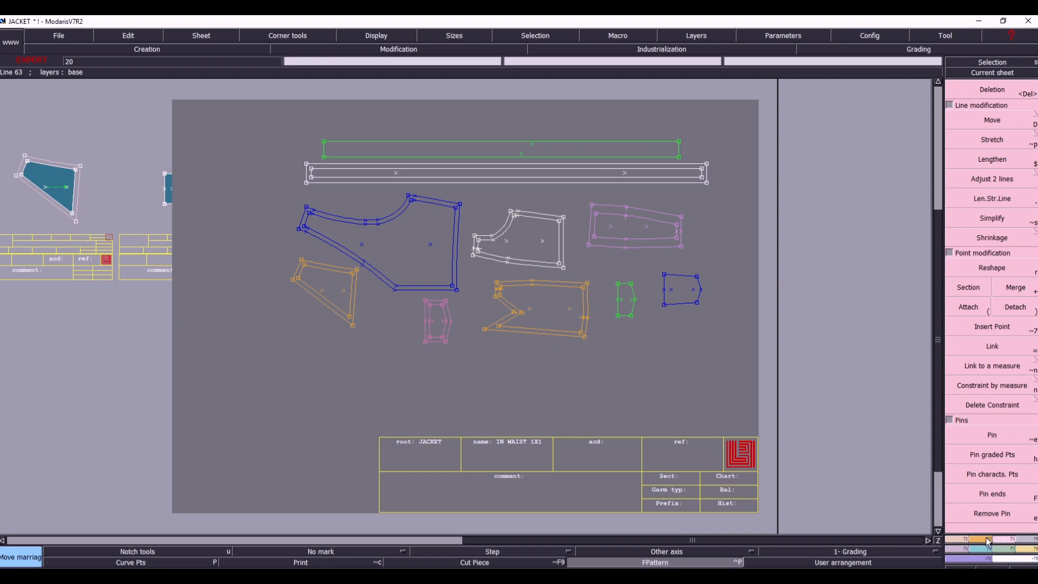
click(987, 540)
click(982, 411)
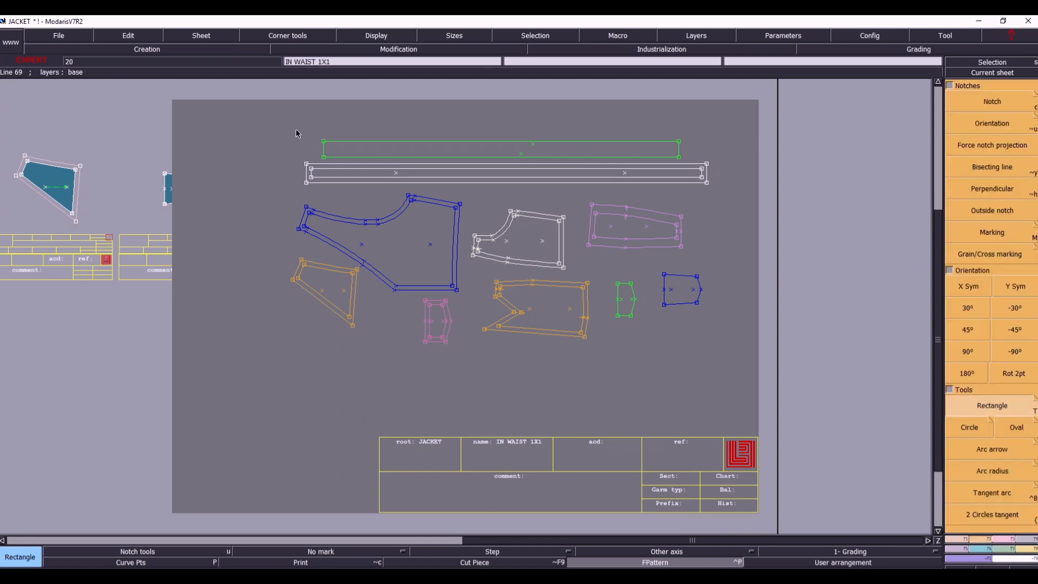
click(264, 117)
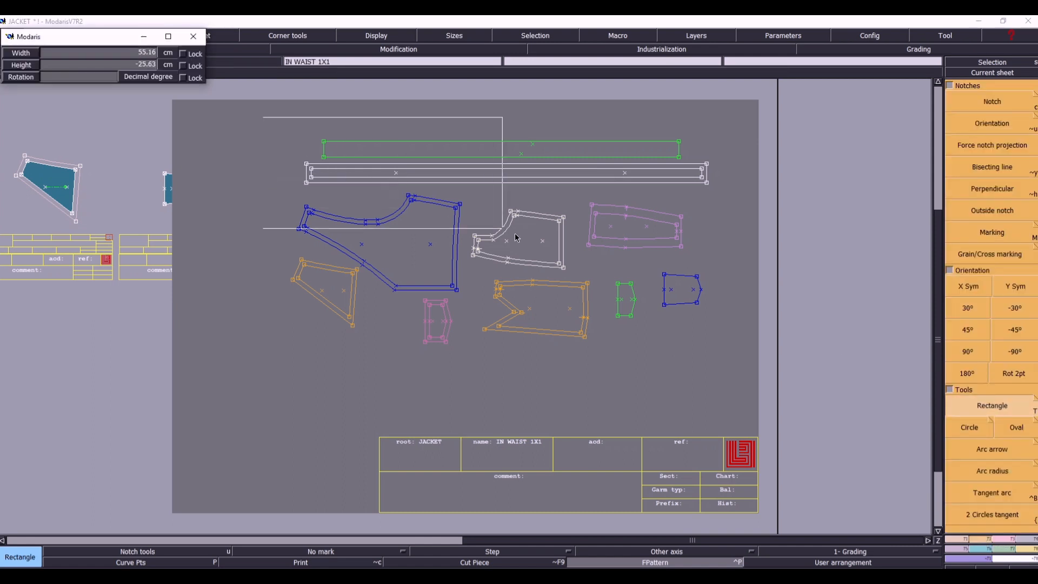
click(744, 368)
- Select the enclosing rectangle with every outline inside it and extract the area as one seam piece
drag(205, 80, 801, 391)
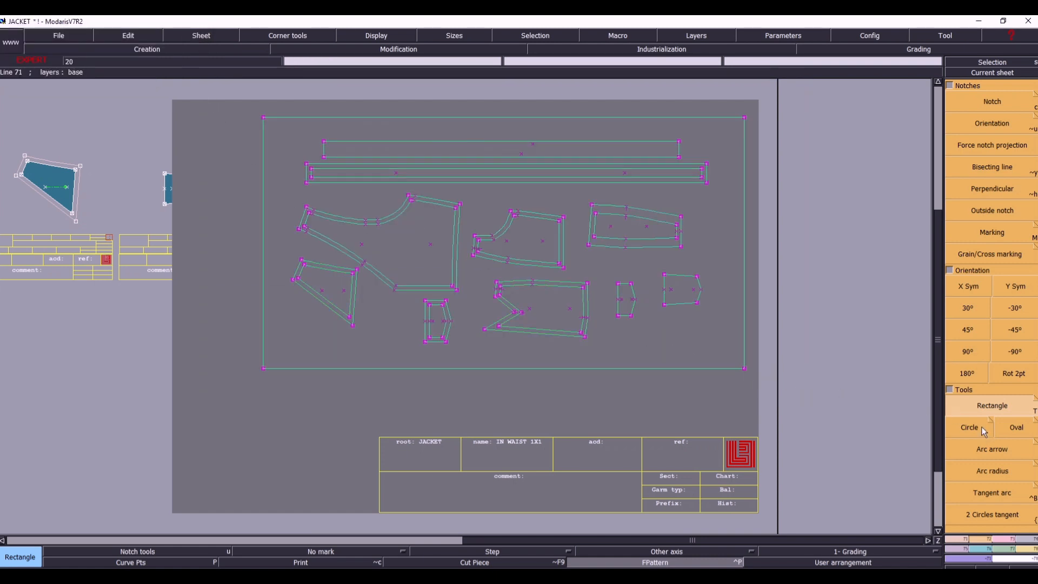
click(1027, 542)
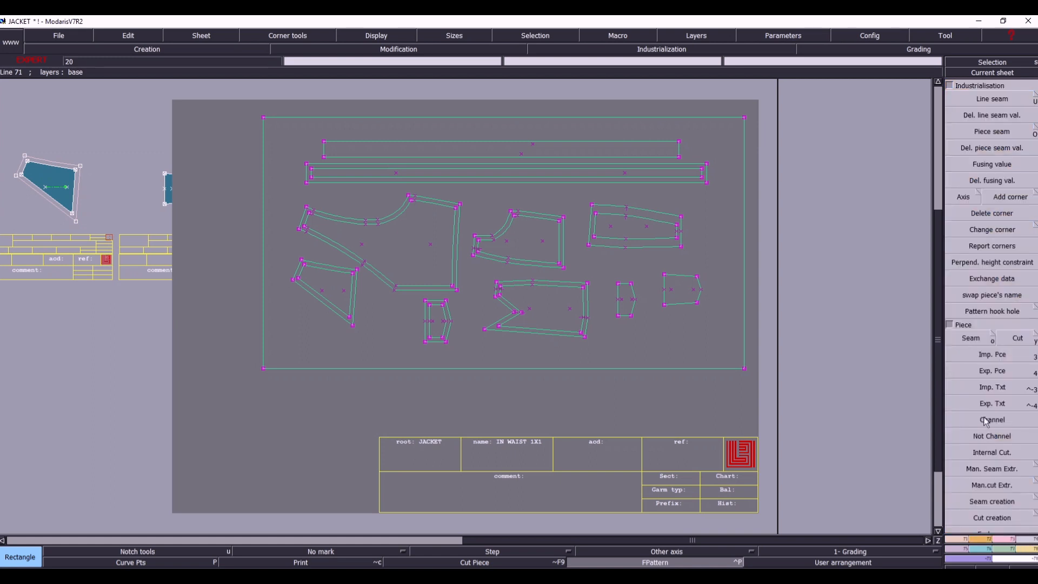
click(970, 336)
click(718, 255)
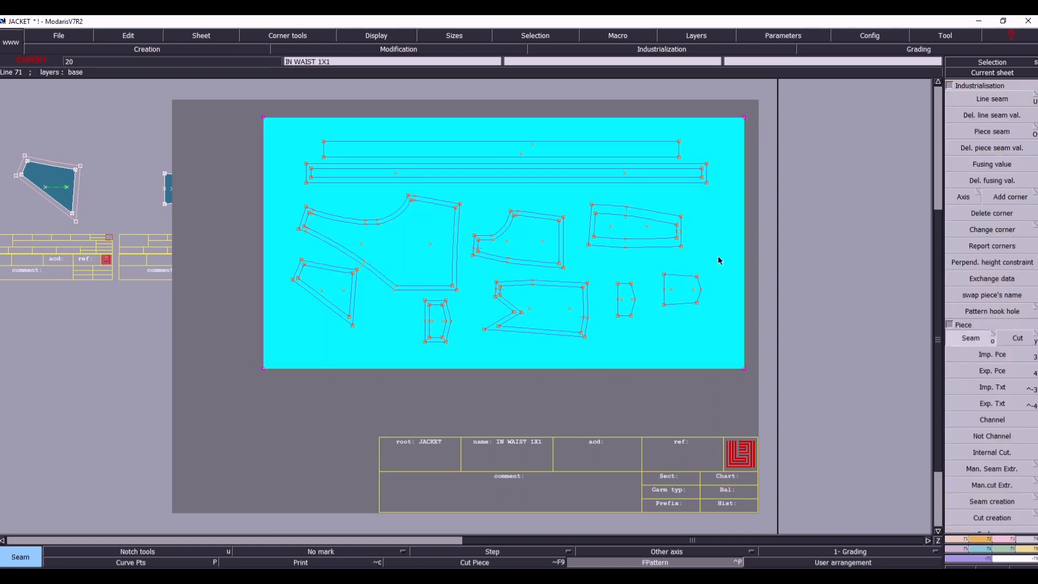
- Arrange all the model's sheets and save the model over the existing F:/PDF/1/JACKET .mdl file
key(8)
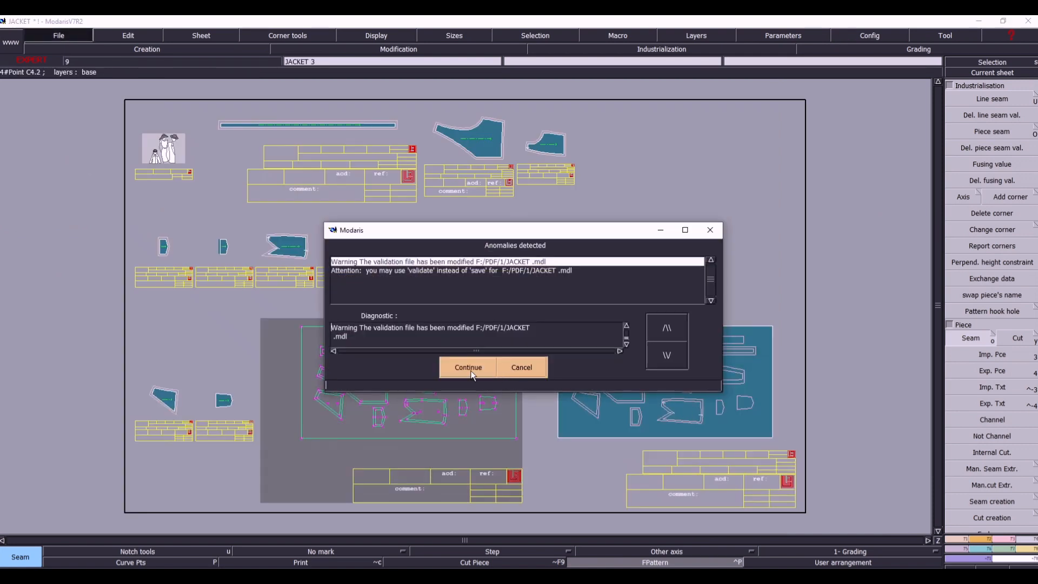
click(466, 367)
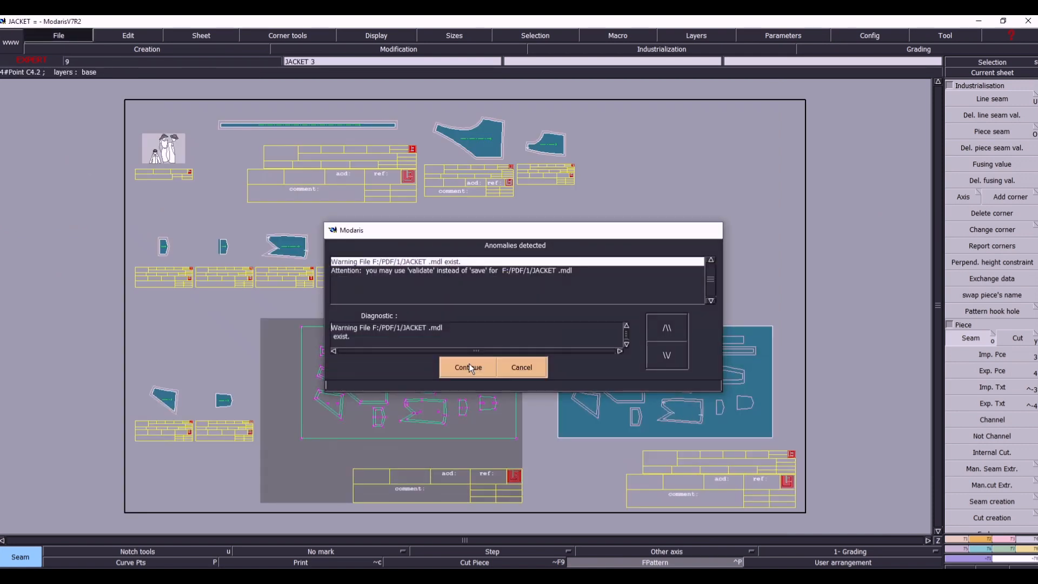
click(466, 367)
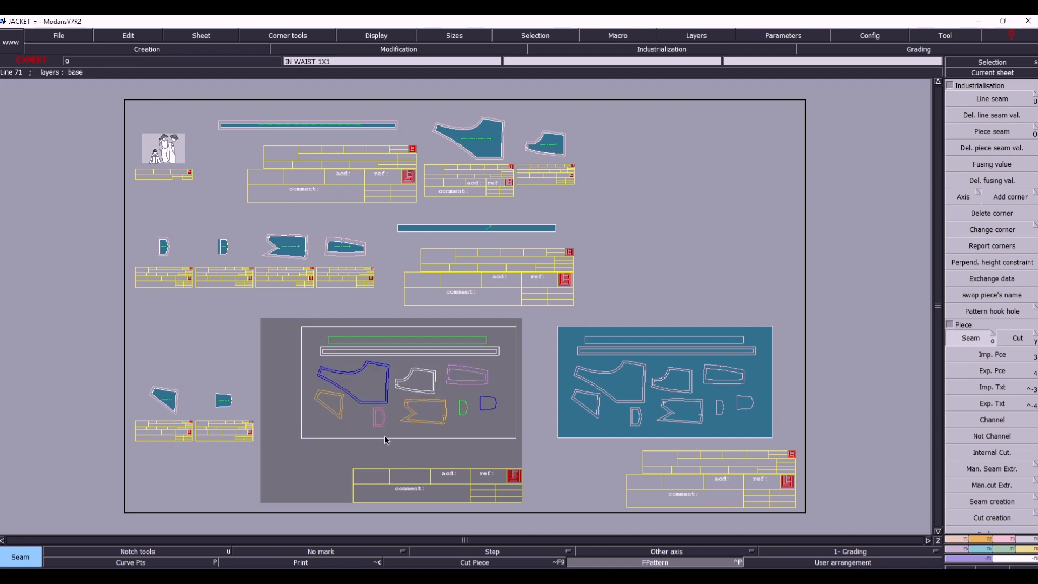
- Delete the IN WAIST 1X1 sheet that holds the married outlines and the rectangle
key(Delete)
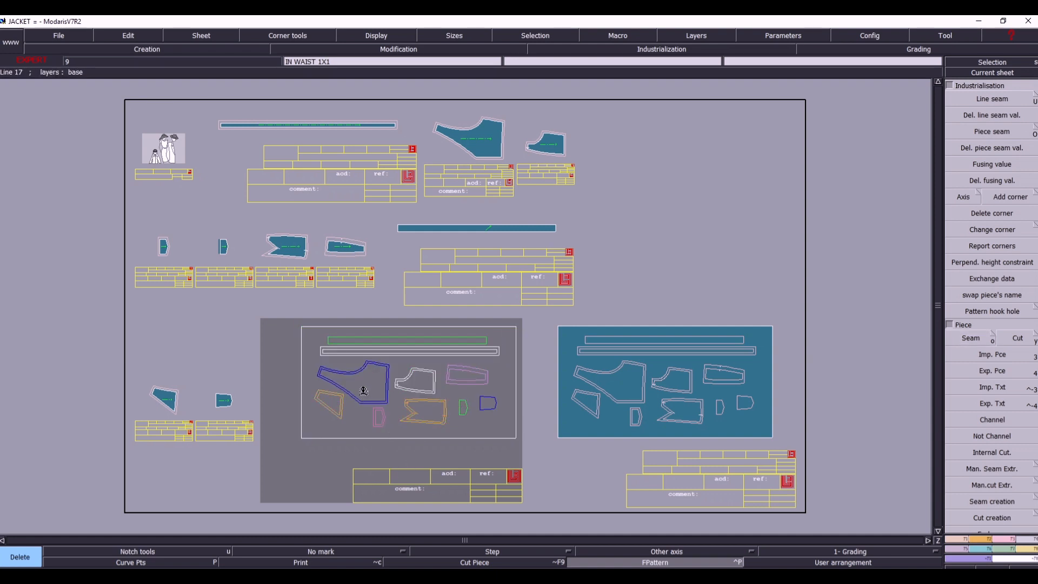
click(357, 389)
key(j)
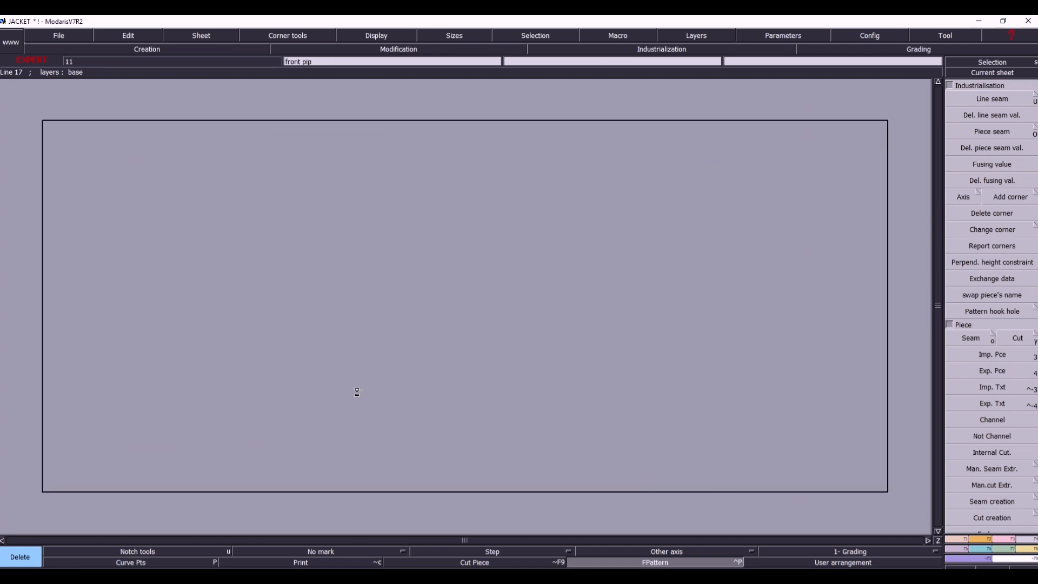
- From the combined sheet JACKET 11, select the back's double outline and extract it as a separate seam piece
key(s)
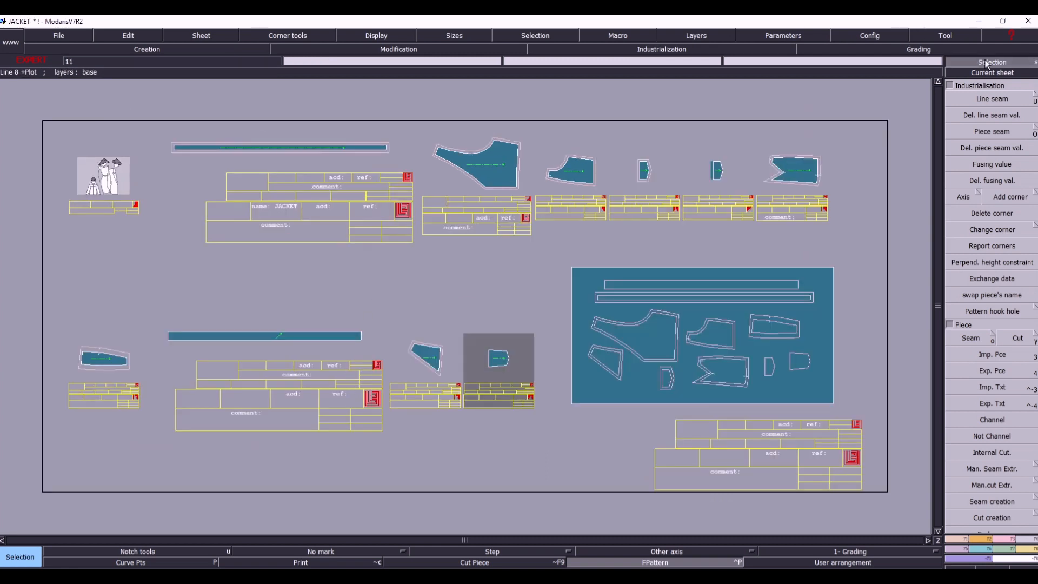
click(1002, 74)
click(676, 309)
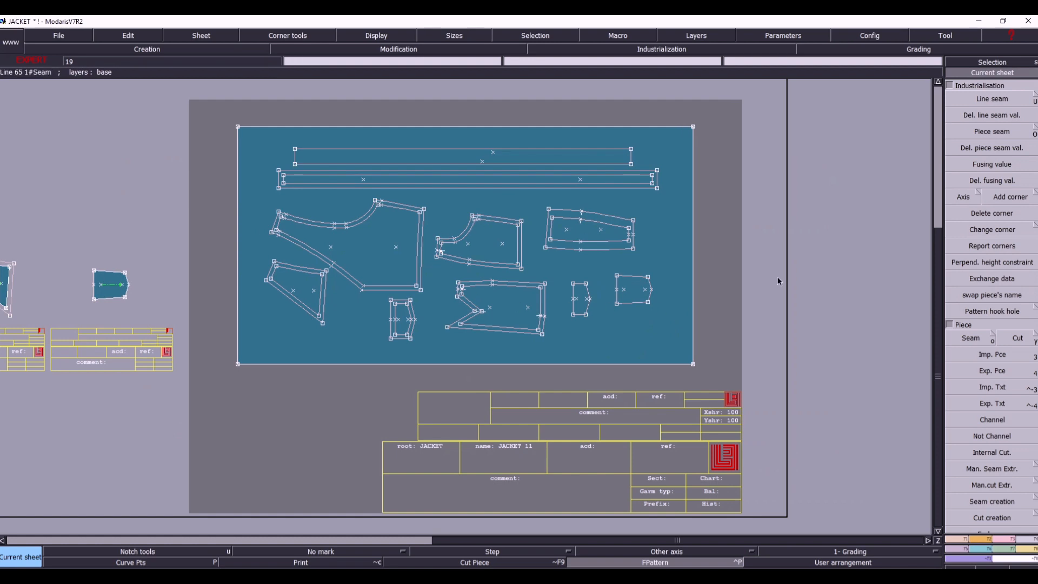
click(644, 344)
click(727, 338)
key(j)
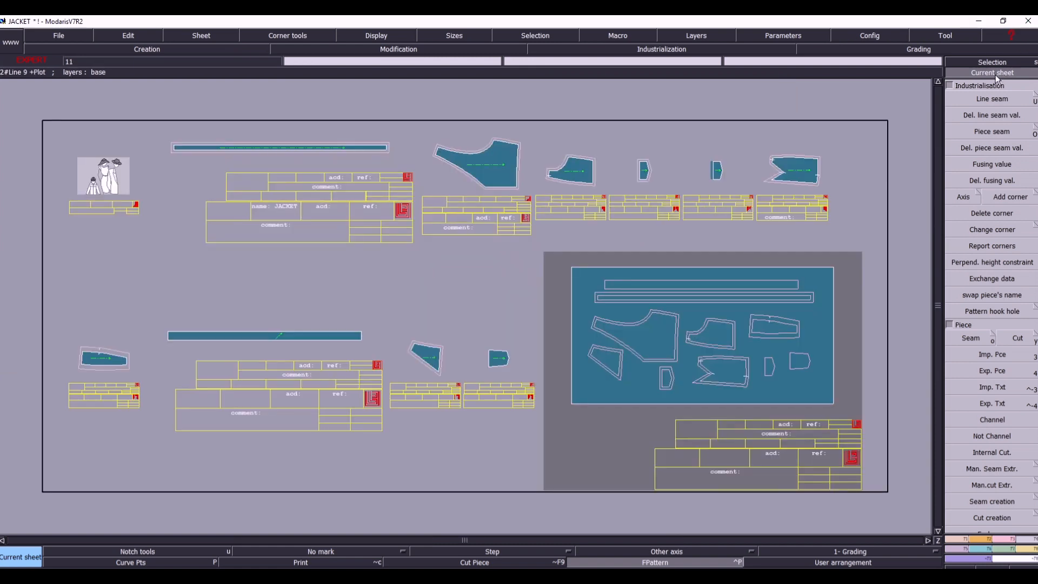
key(Home)
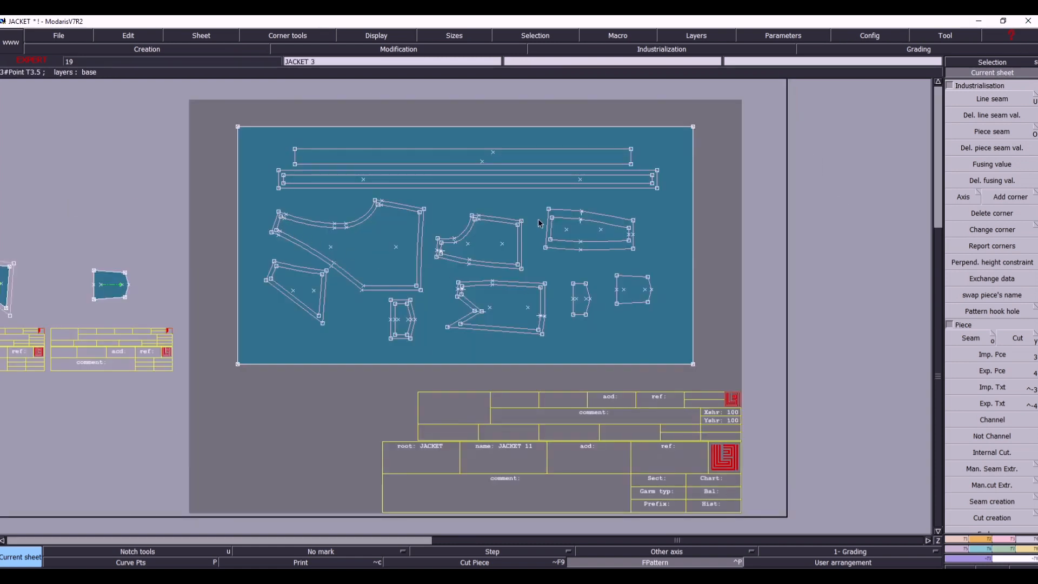
key(Return)
drag(246, 192, 478, 301)
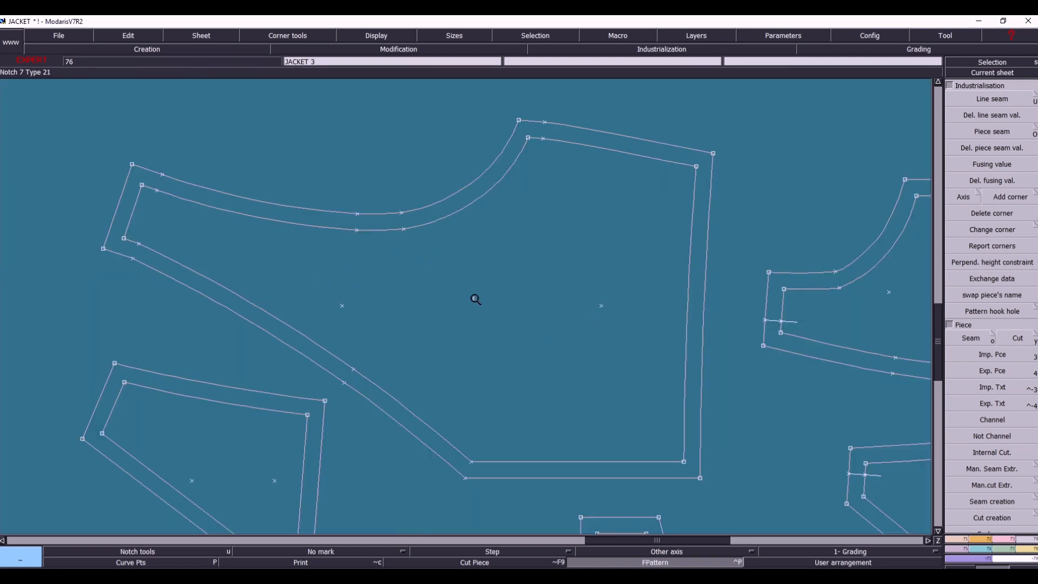
drag(423, 253, 773, 508)
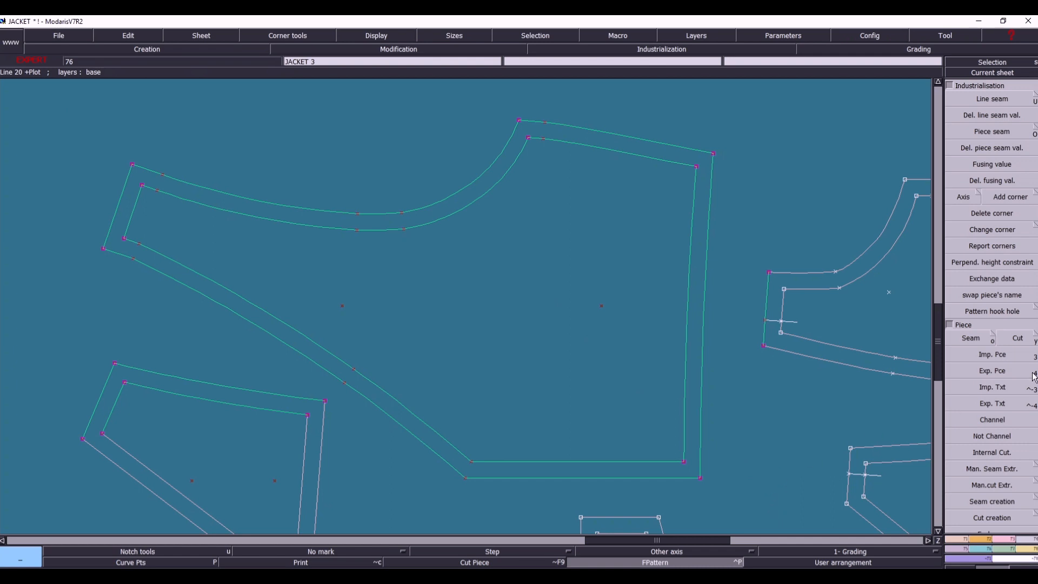
click(968, 337)
click(561, 284)
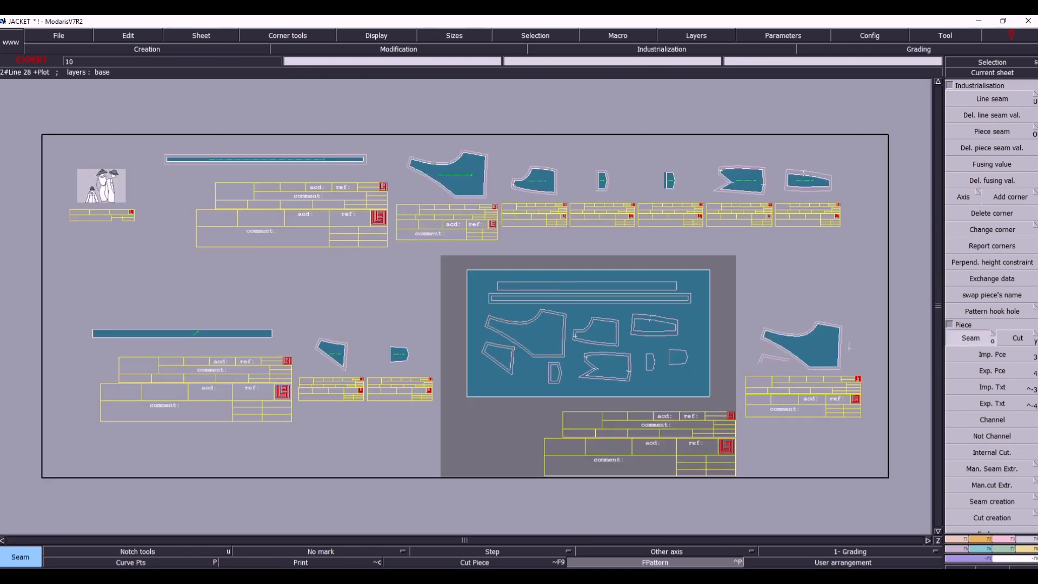
- Make the extracted back sheet current and try to delete the stray neighbouring lines below the piece
click(1025, 74)
click(800, 345)
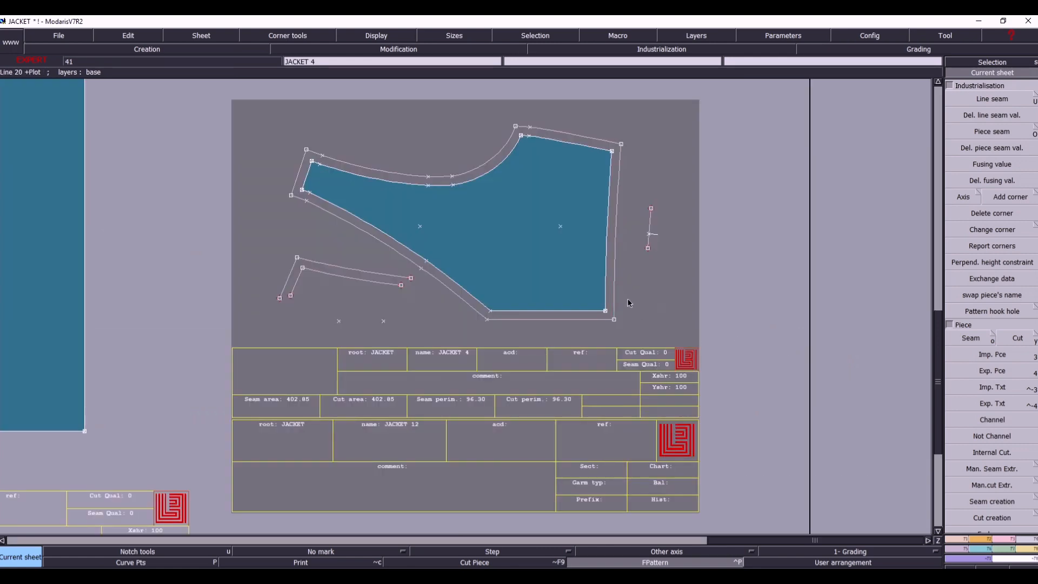
drag(251, 244, 415, 338)
key(Delete)
click(361, 275)
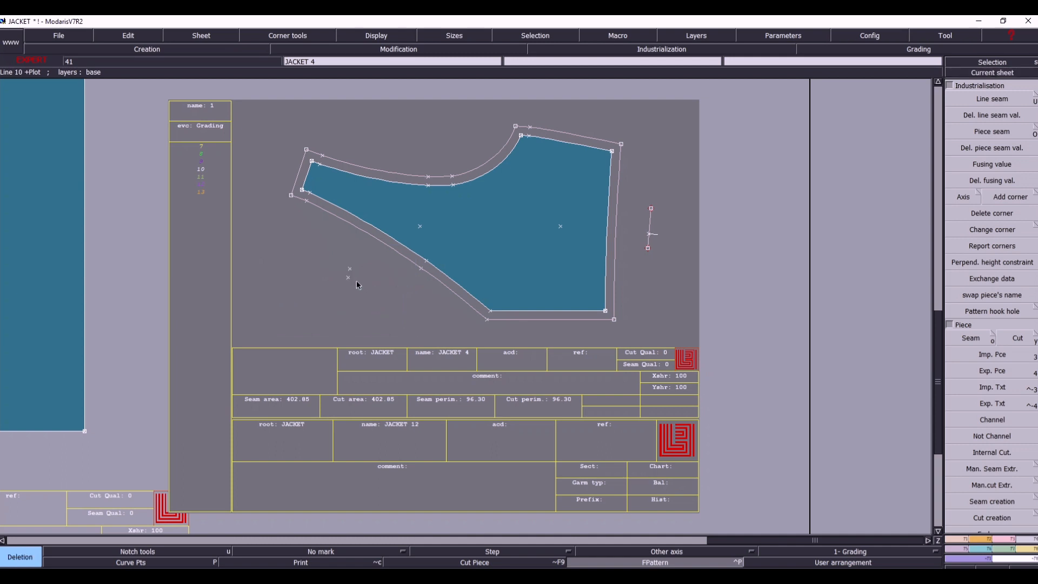
- Delete the extracted back piece's sheet and rearrange the remaining sheets
click(662, 352)
key(j)
key(8)
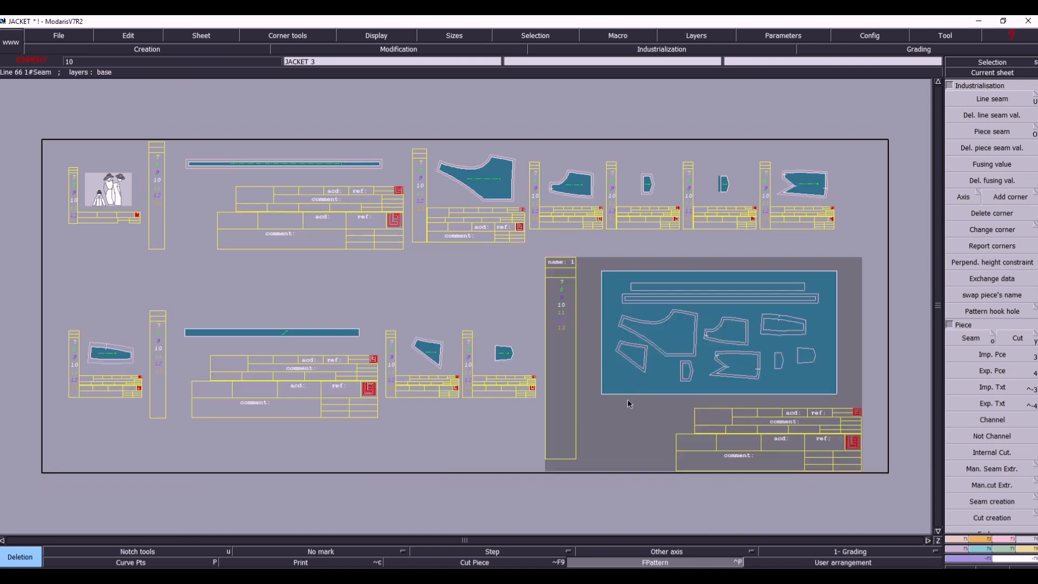
- Give the upper long edge of the IN WAIST piece a line seam of 1.2 cm at beginning and end
click(989, 73)
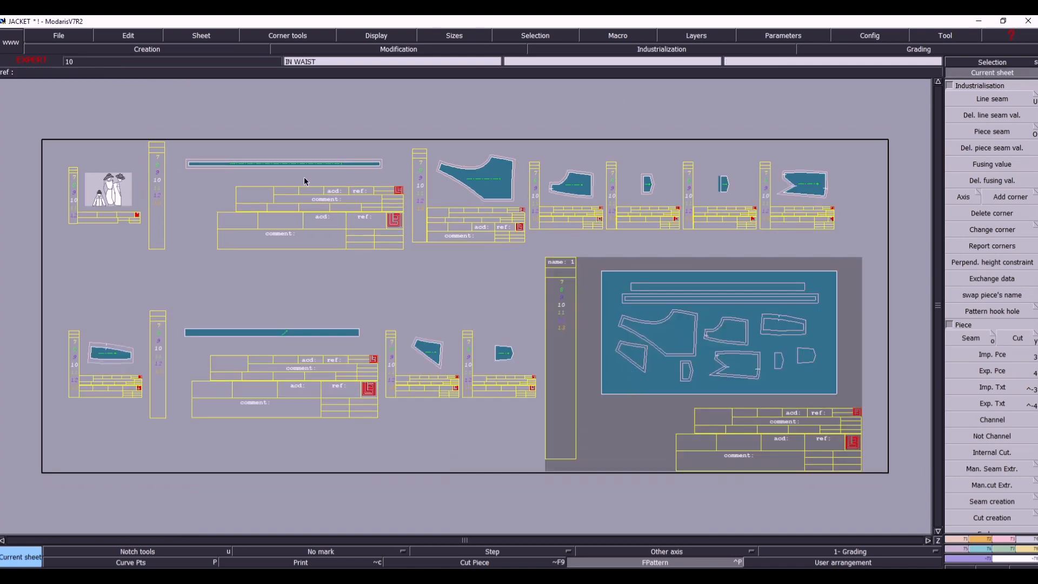
click(289, 182)
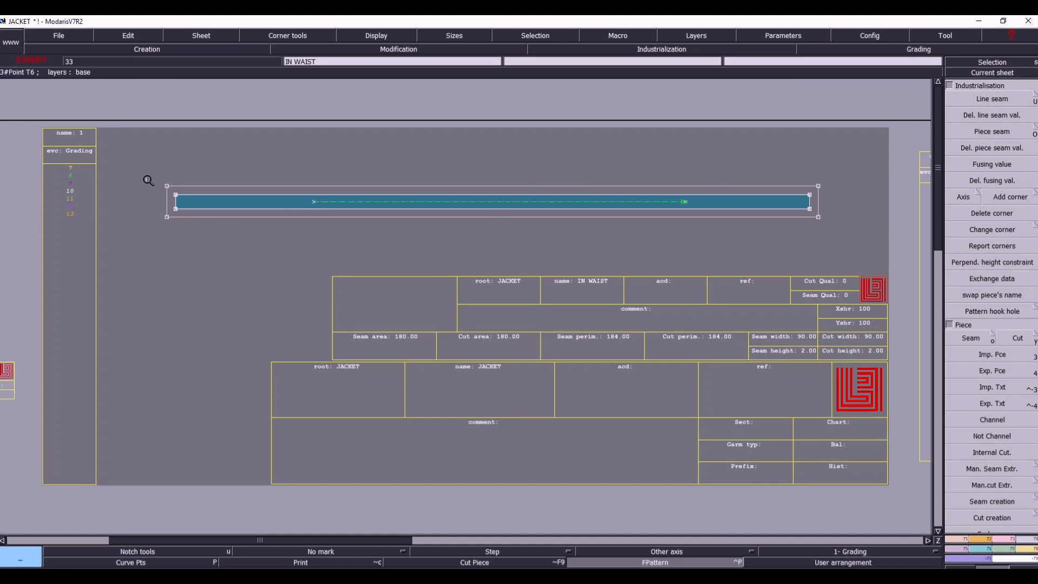
drag(502, 213, 861, 241)
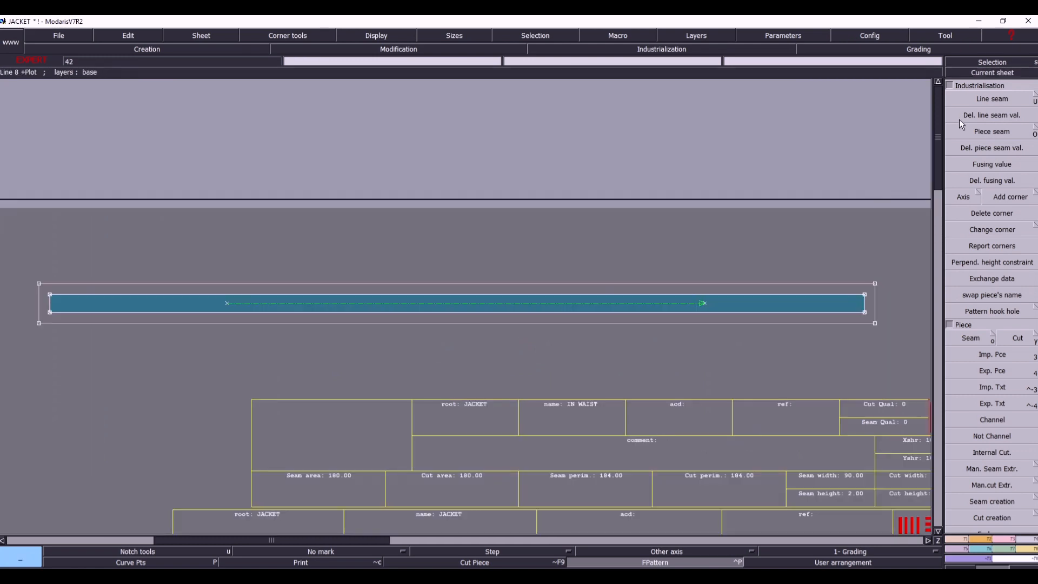
click(989, 101)
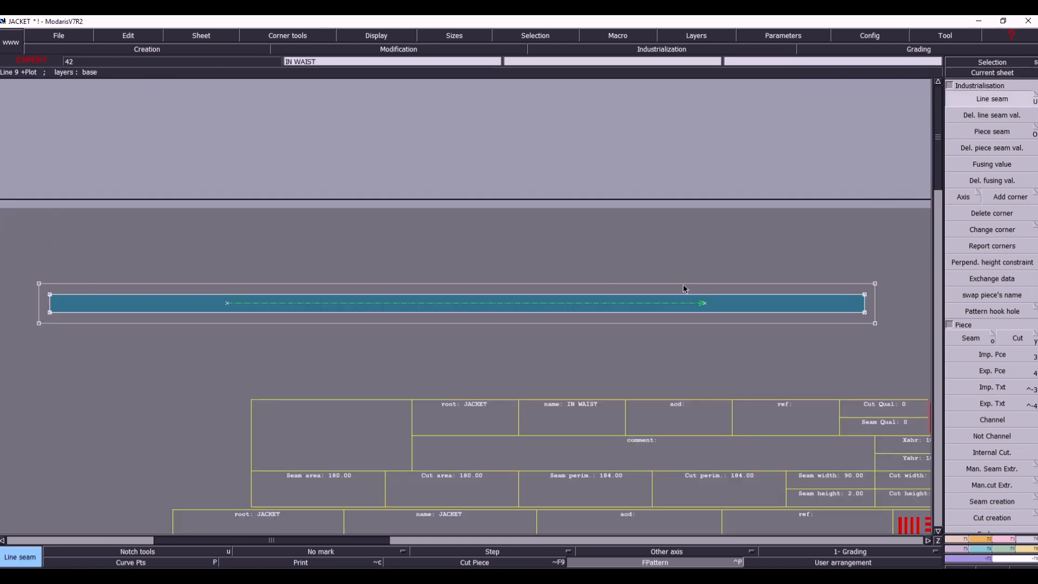
click(695, 295)
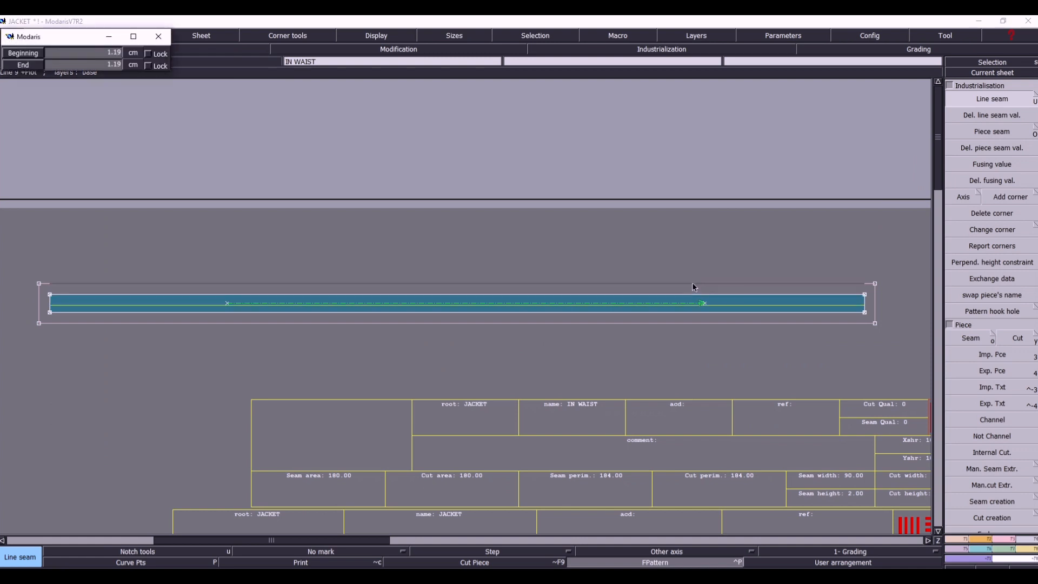
key(Up)
text(1.2)
key(Tab)
text(1.2)
key(Return)
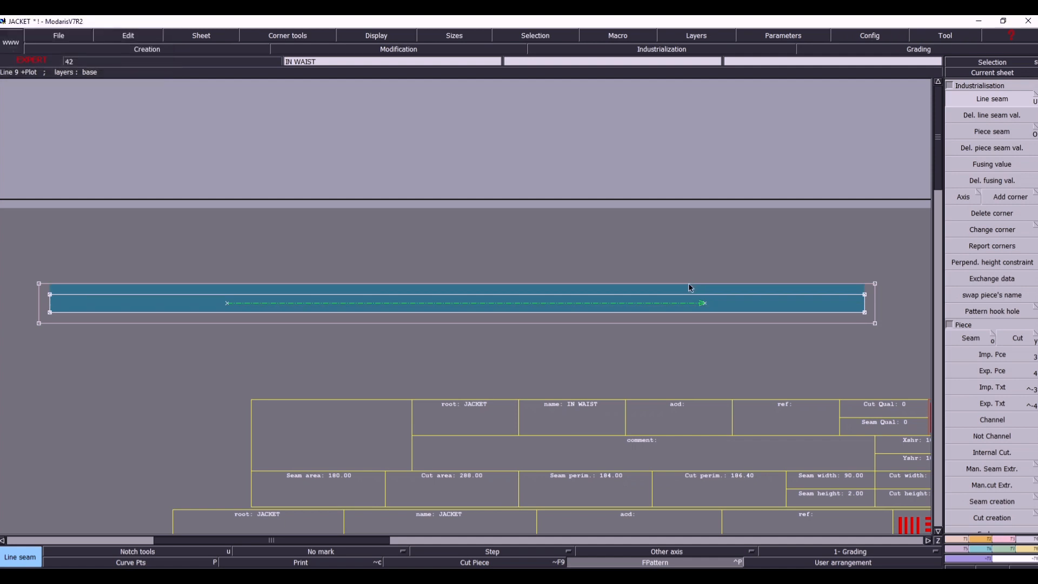
- Give the IN WAIST piece's lower long edge and both short ends a line seam of 1.2 cm
click(689, 319)
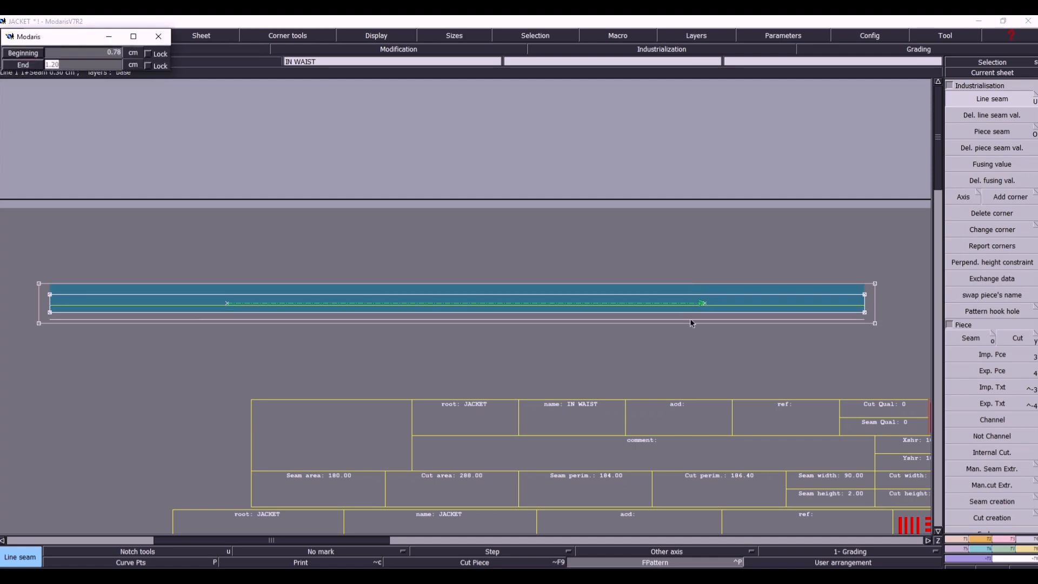
key(Return)
click(863, 309)
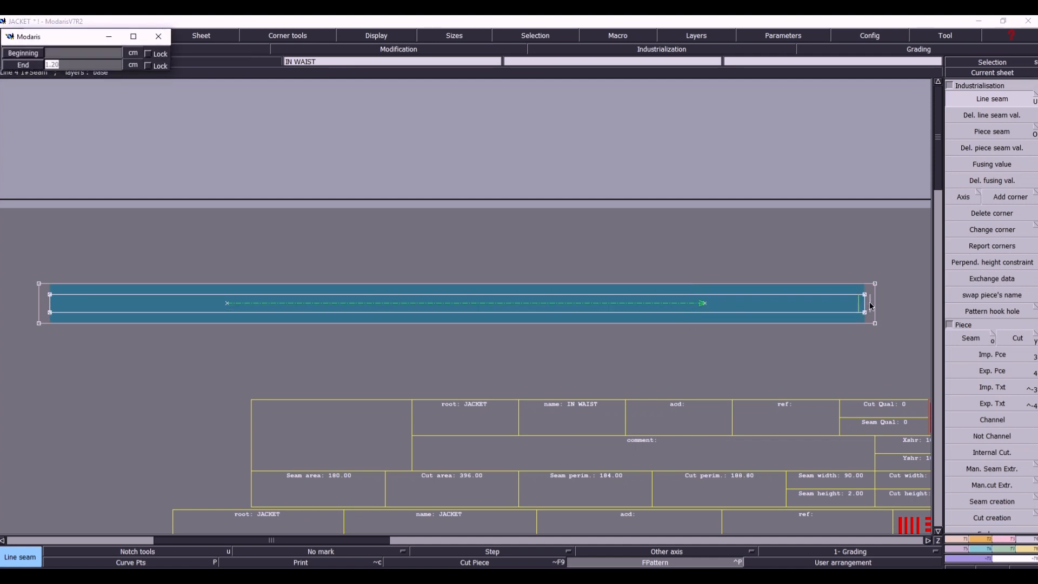
key(Return)
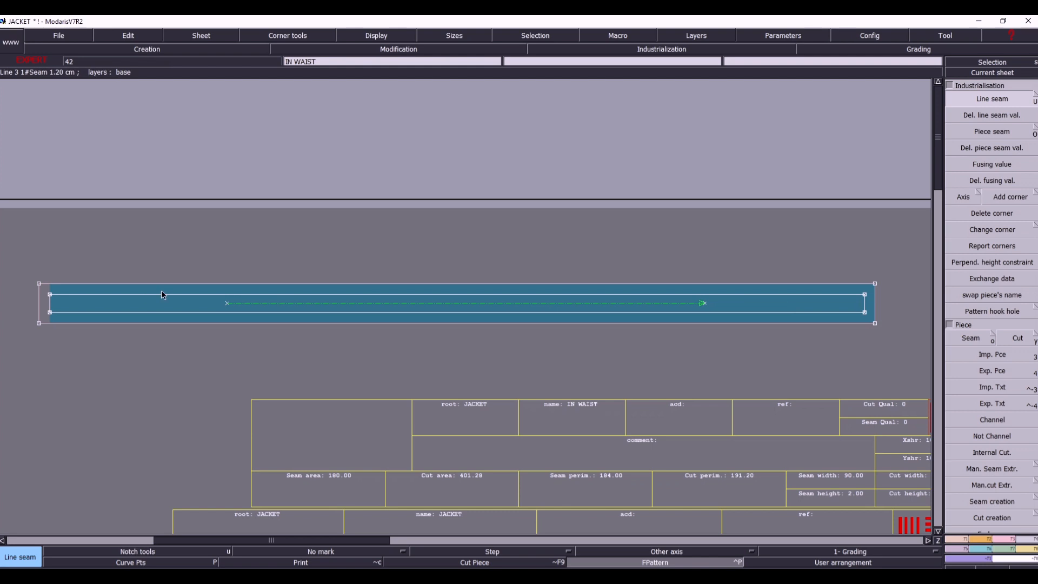
click(47, 307)
key(Return)
- Delete the outer outline lines and leftover corner points around the IN WAIST piece
key(Delete)
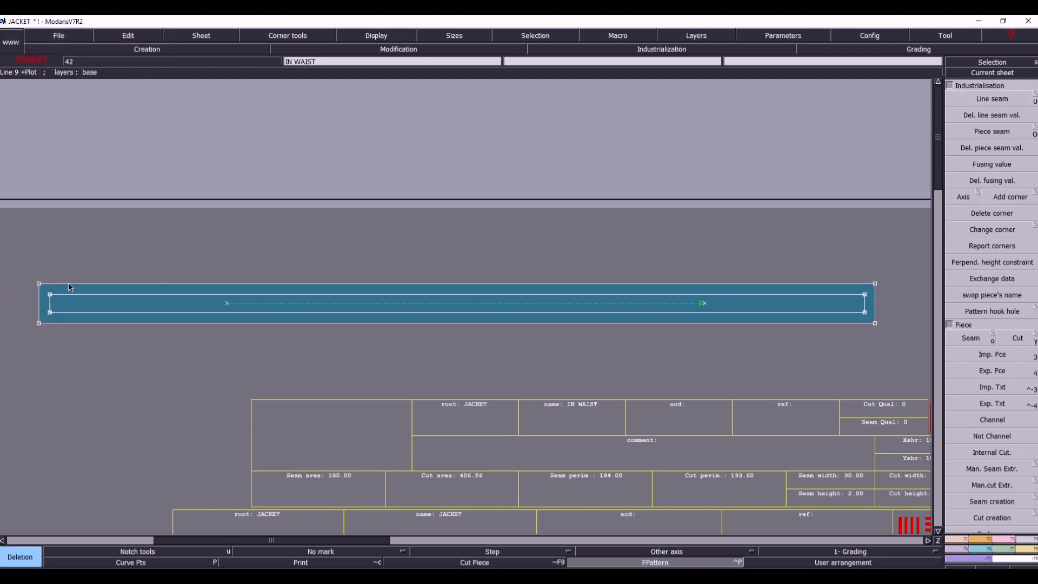
click(68, 284)
click(39, 307)
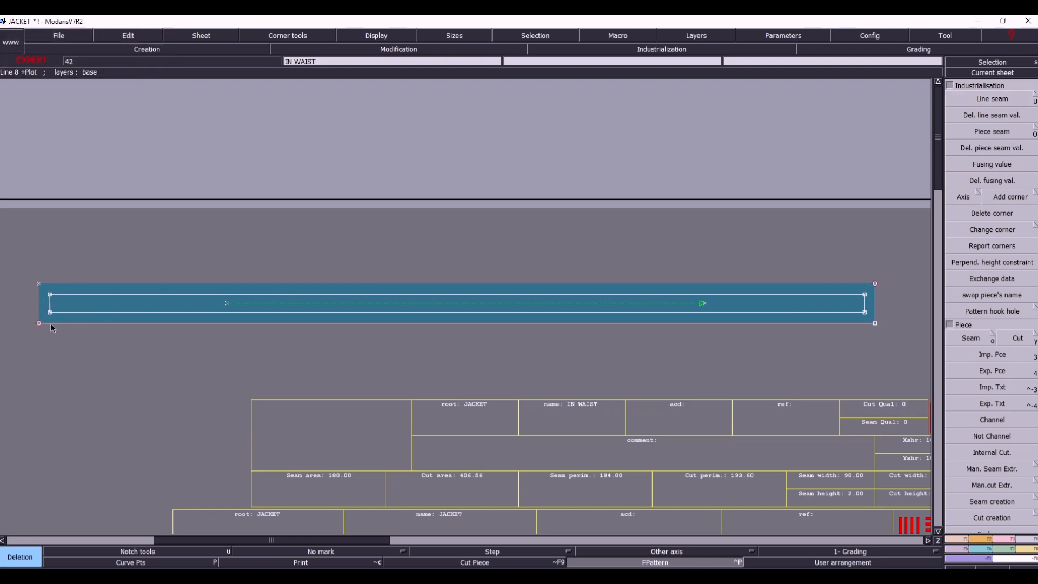
click(52, 326)
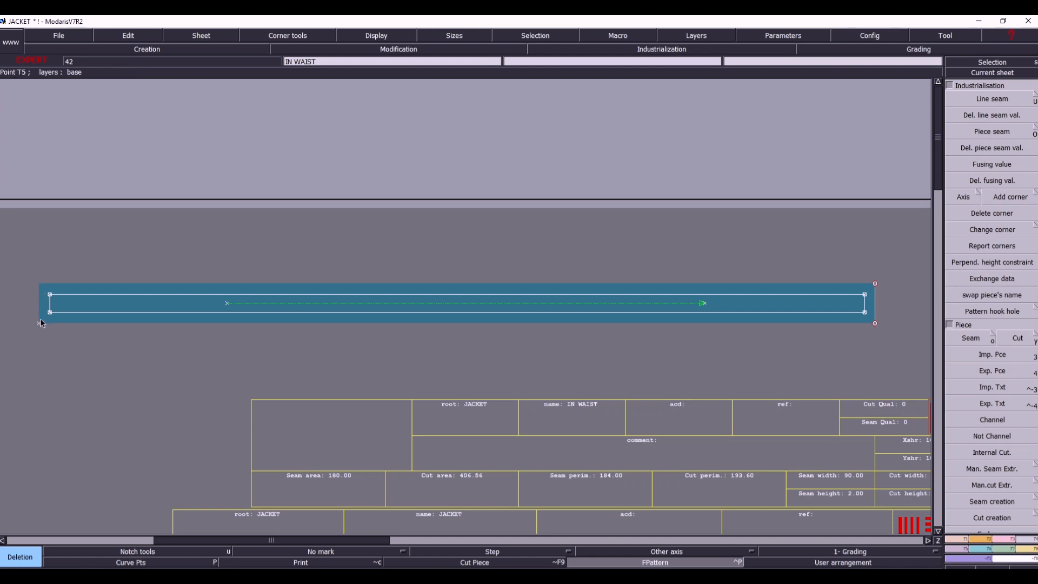
click(39, 324)
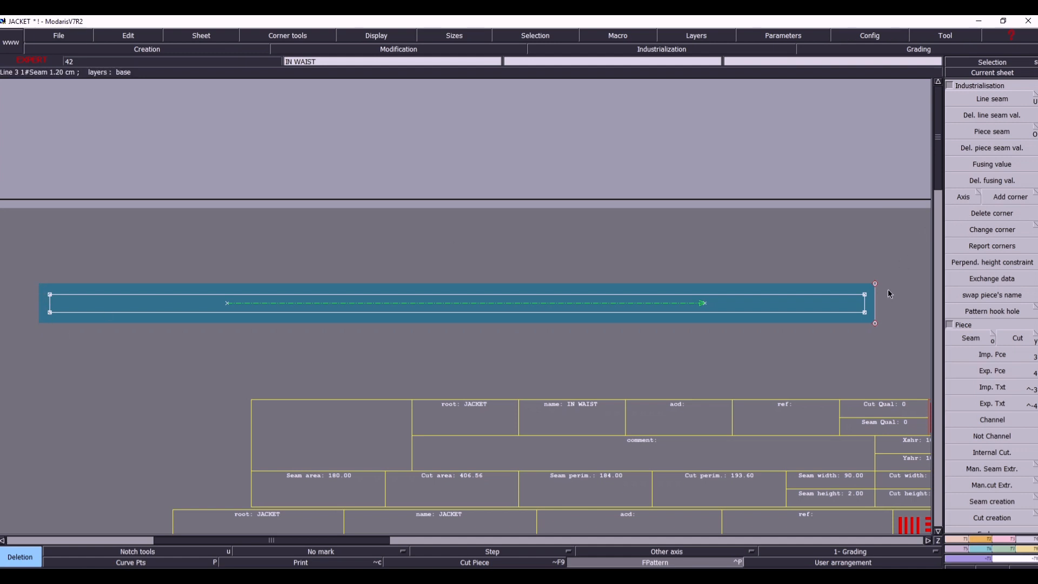
click(874, 298)
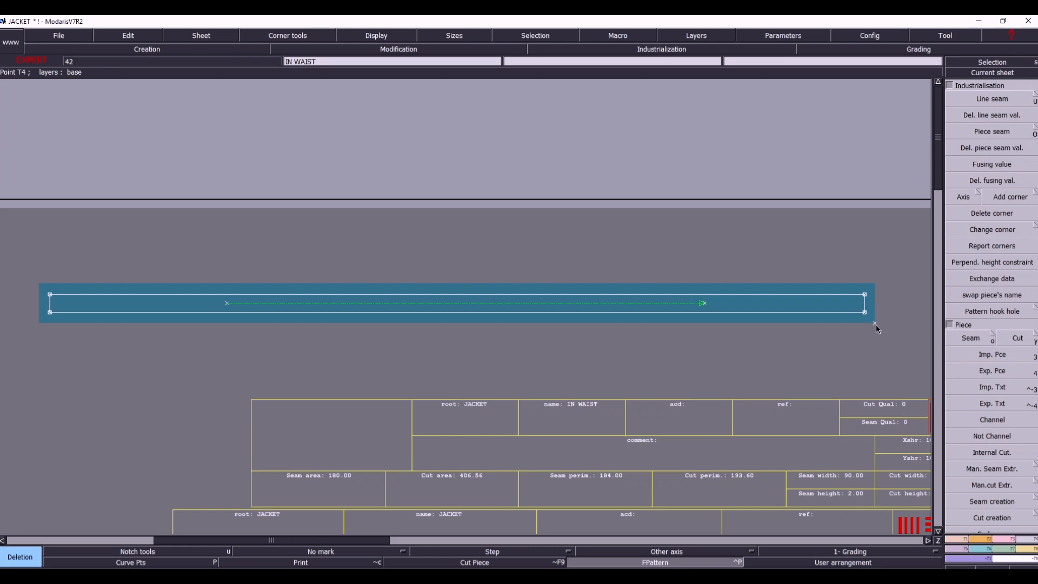
- Make the back 1x2 sheet current and give the piece's upper sloping edge beside the curve a 1 cm line seam
key(j)
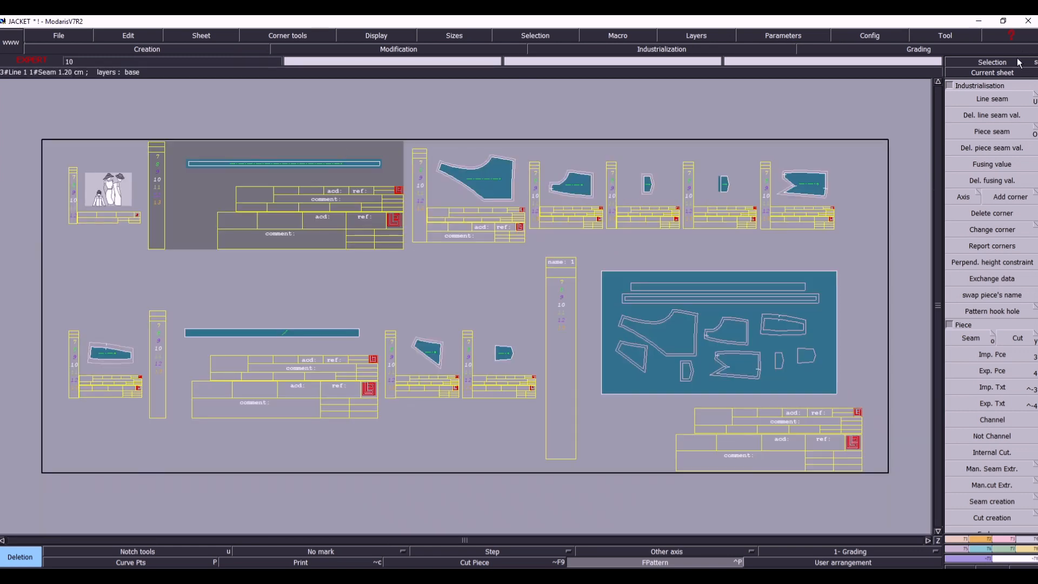
click(990, 73)
click(501, 168)
key(Home)
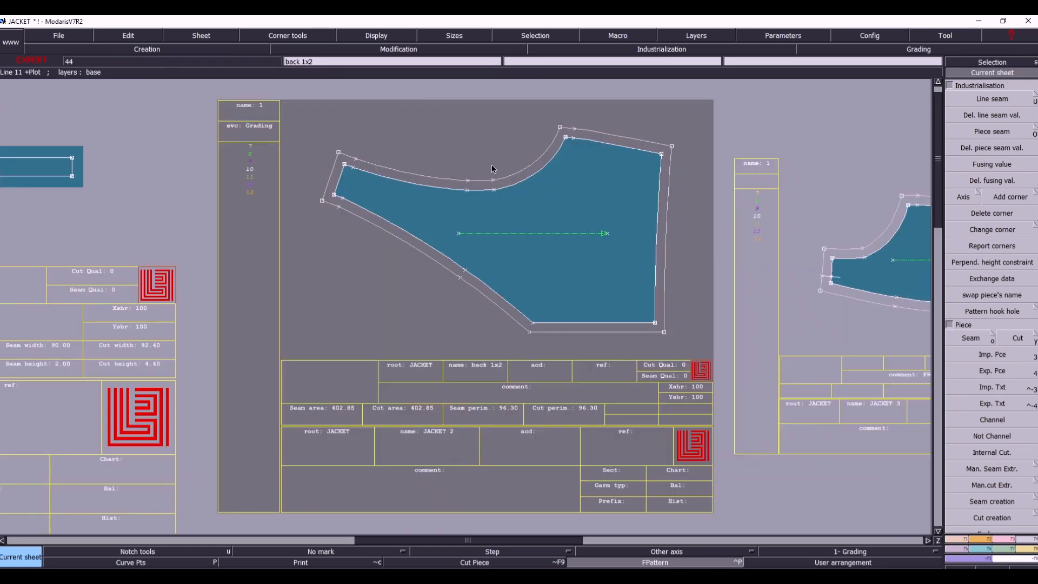
click(992, 99)
click(592, 136)
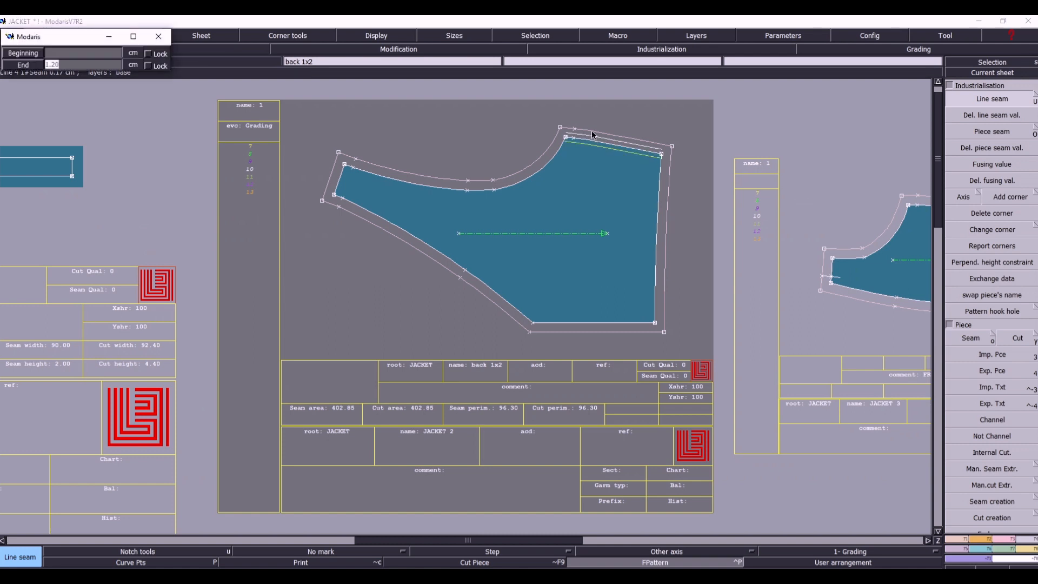
text(1)
key(Return)
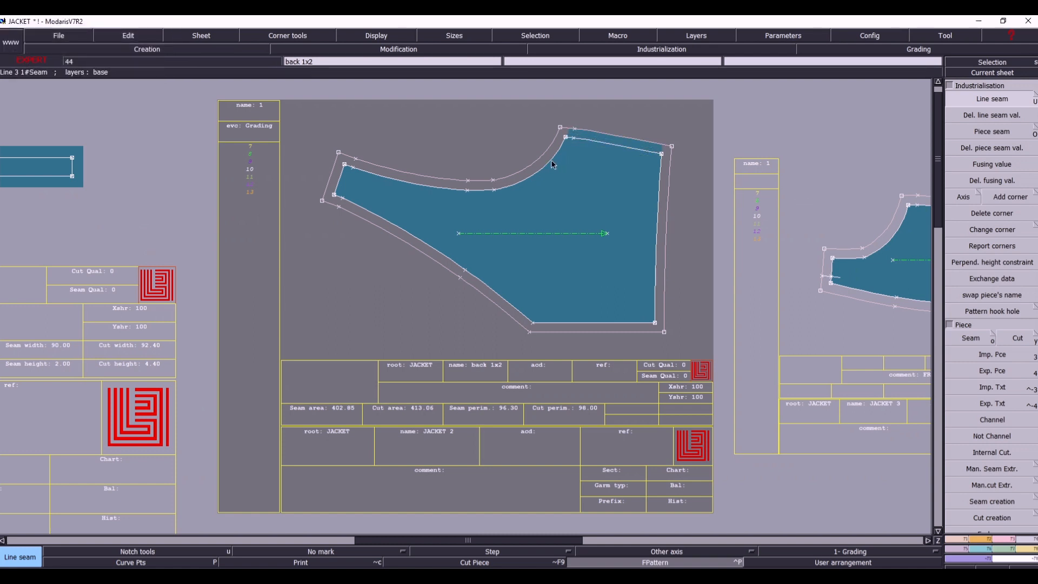
- Give the remaining edges of the back 1x2 piece a line seam of 1 cm each
click(546, 159)
key(Return)
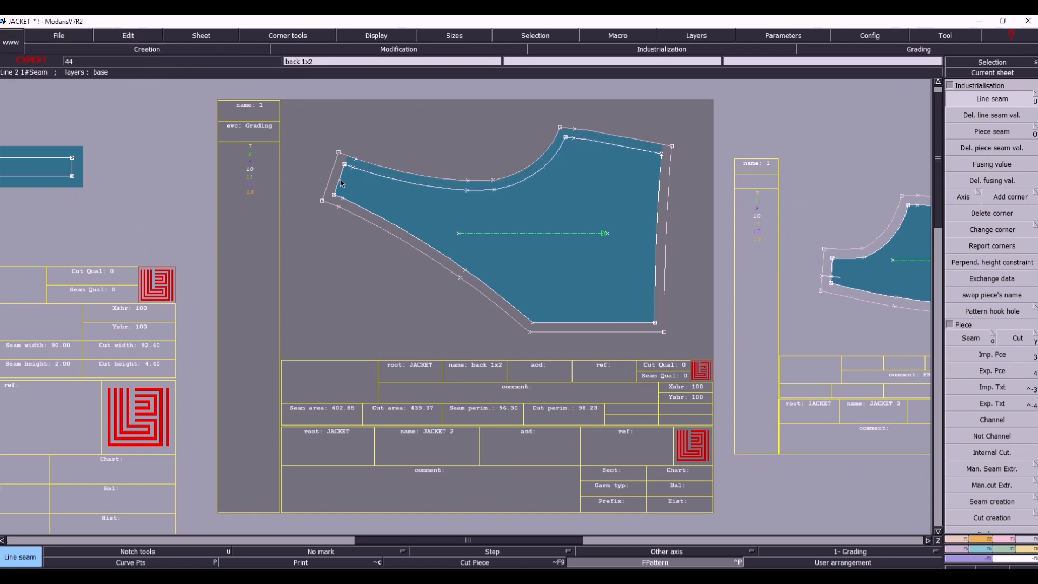
click(333, 183)
key(Return)
click(357, 212)
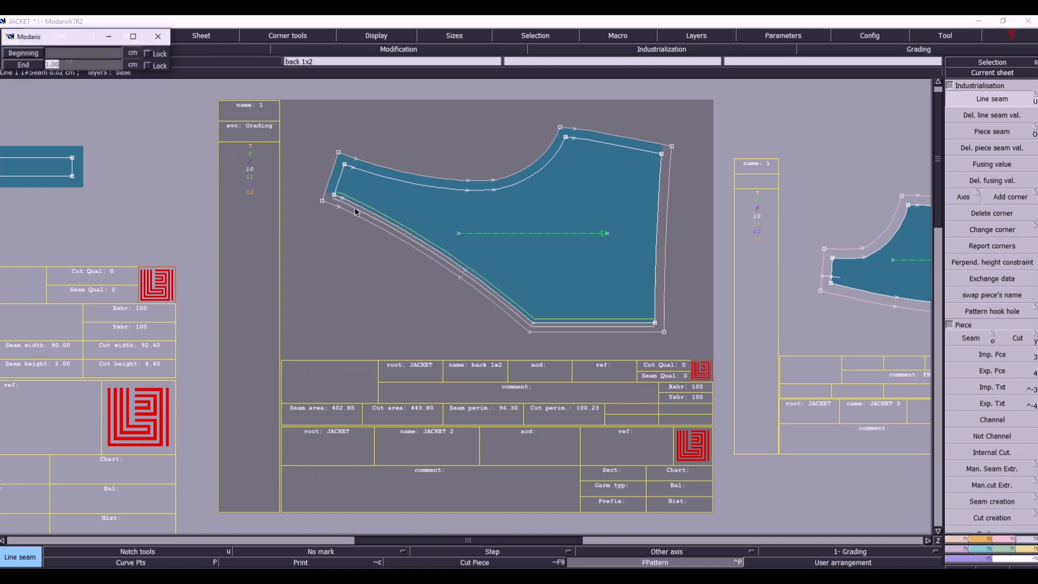
key(Return)
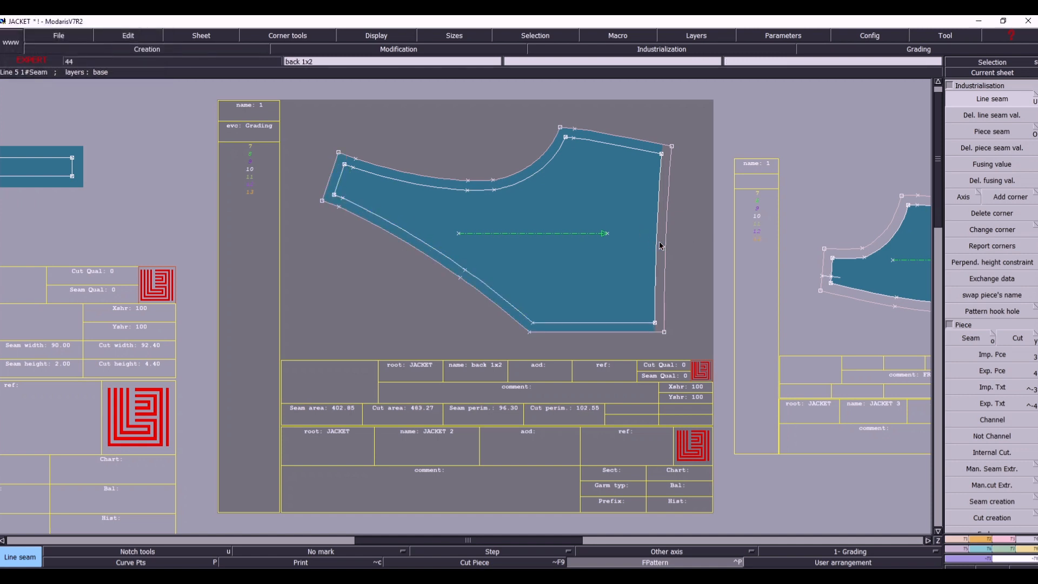
click(659, 246)
key(Return)
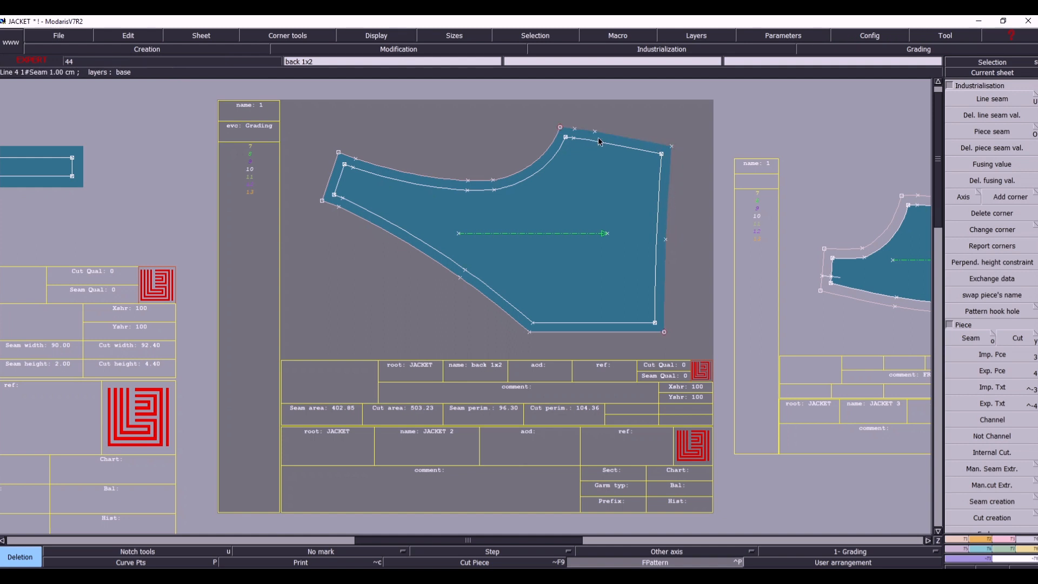
- Delete the outer outline lines around the back 1x2 piece
click(553, 147)
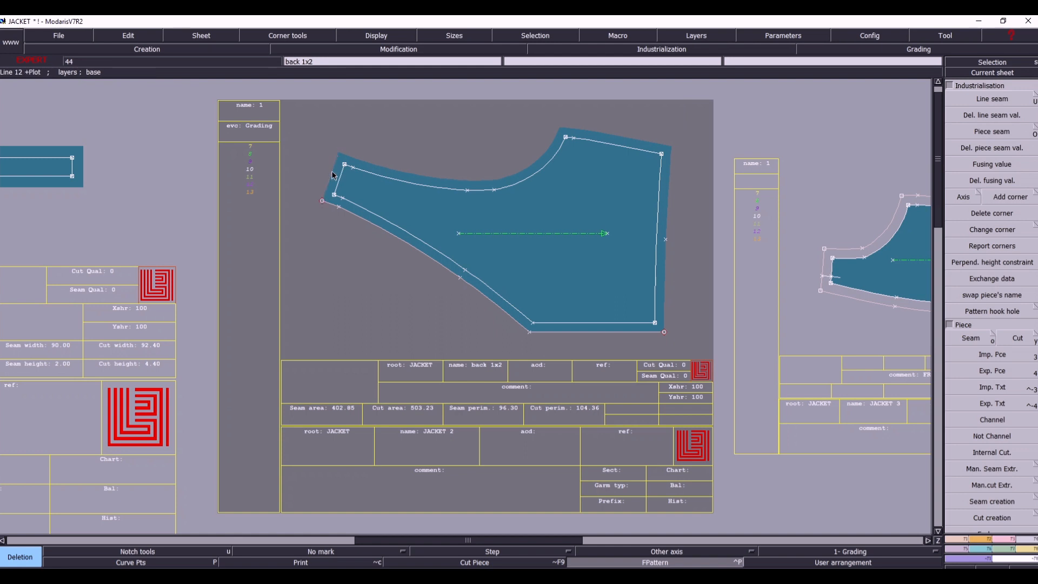
click(419, 262)
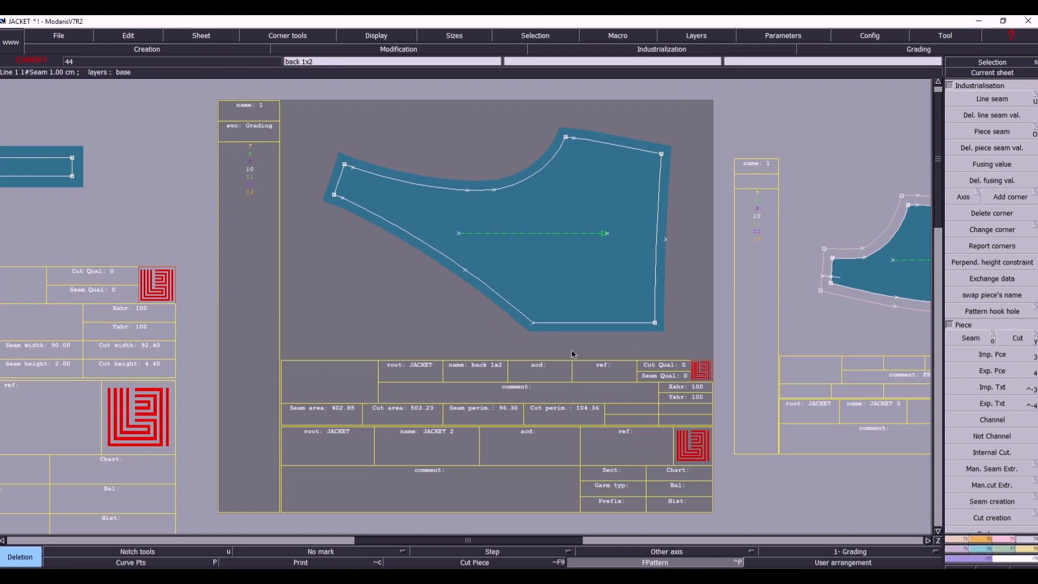
- Try deleting the curve points on the back piece's upper curved edge, and undo the deletion
key(F3)
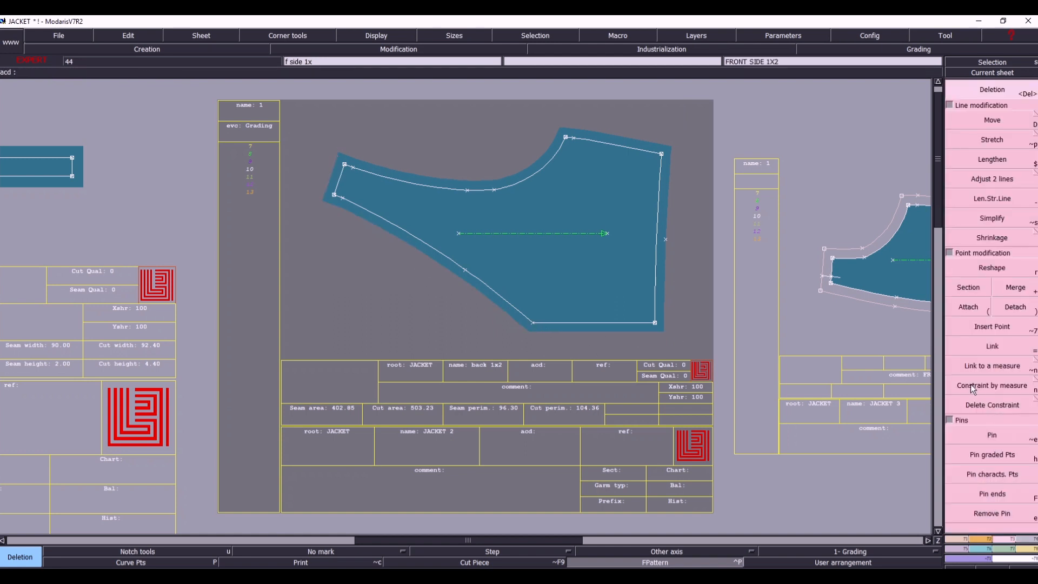
click(968, 288)
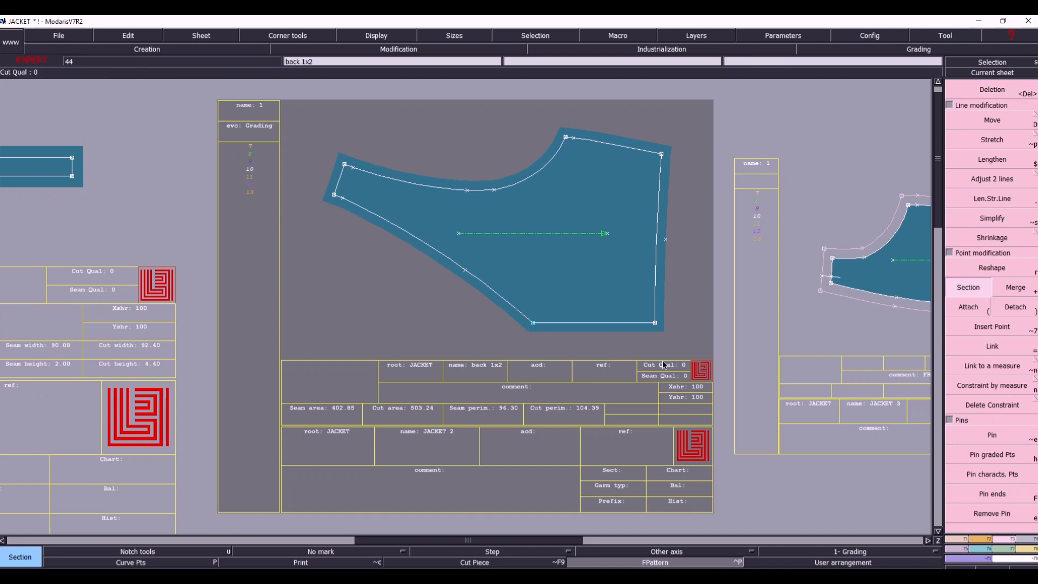
key(Delete)
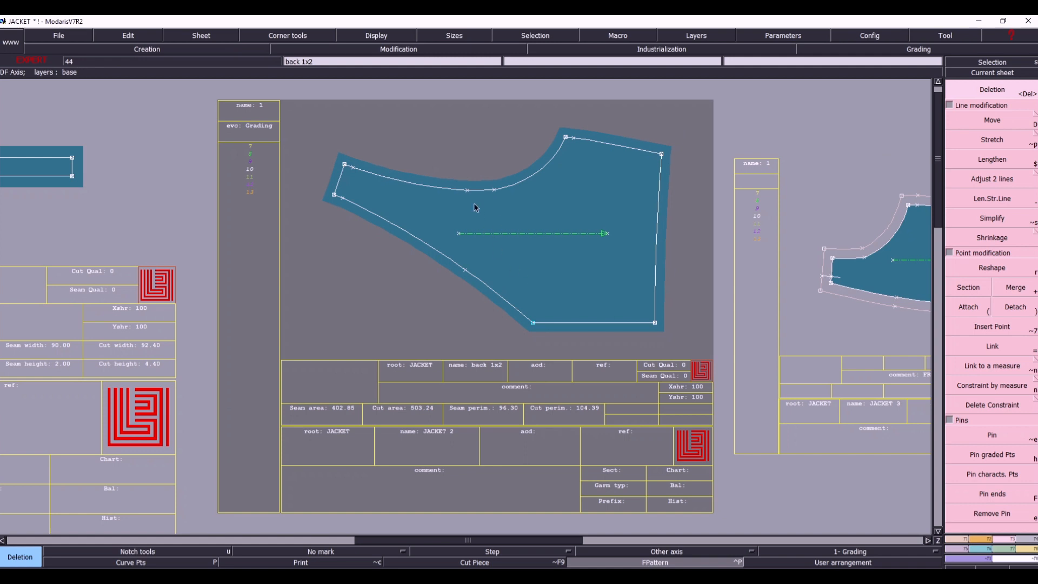
click(494, 193)
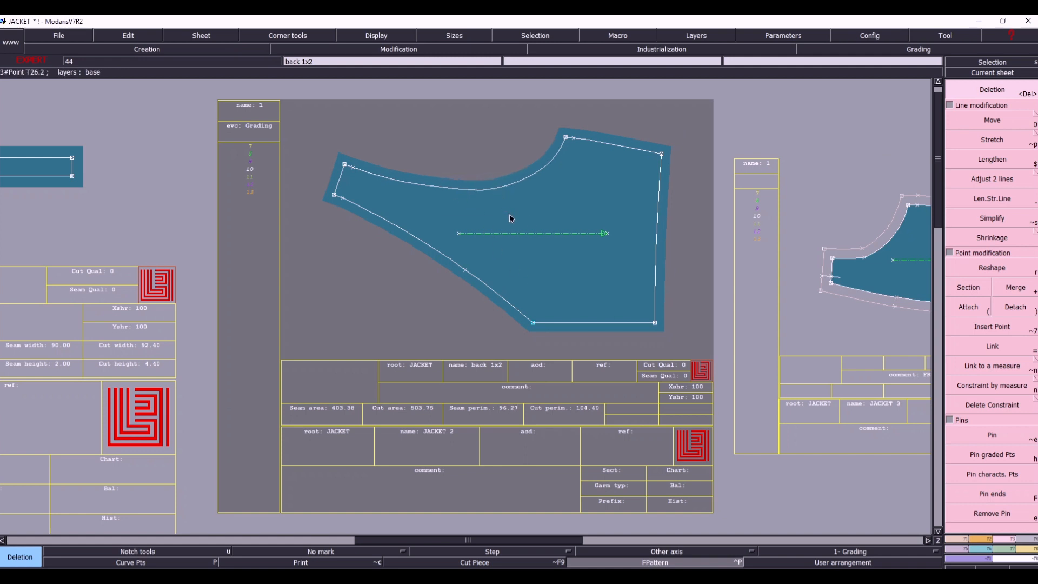
key(ctrl+z)
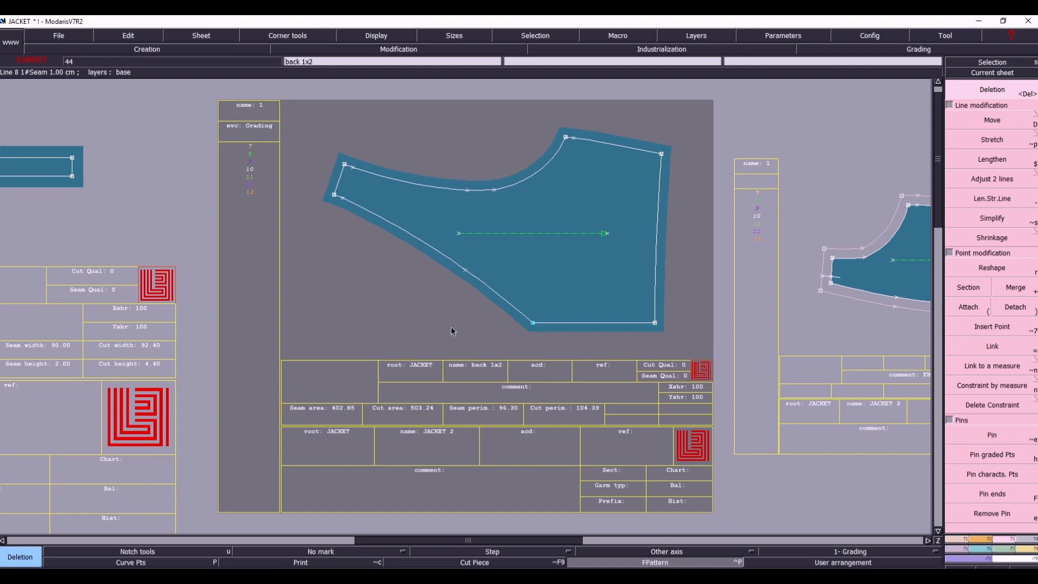
- Make the f side 1x sheet current, select all its lines and give them a line seam of 1 cm
key(j)
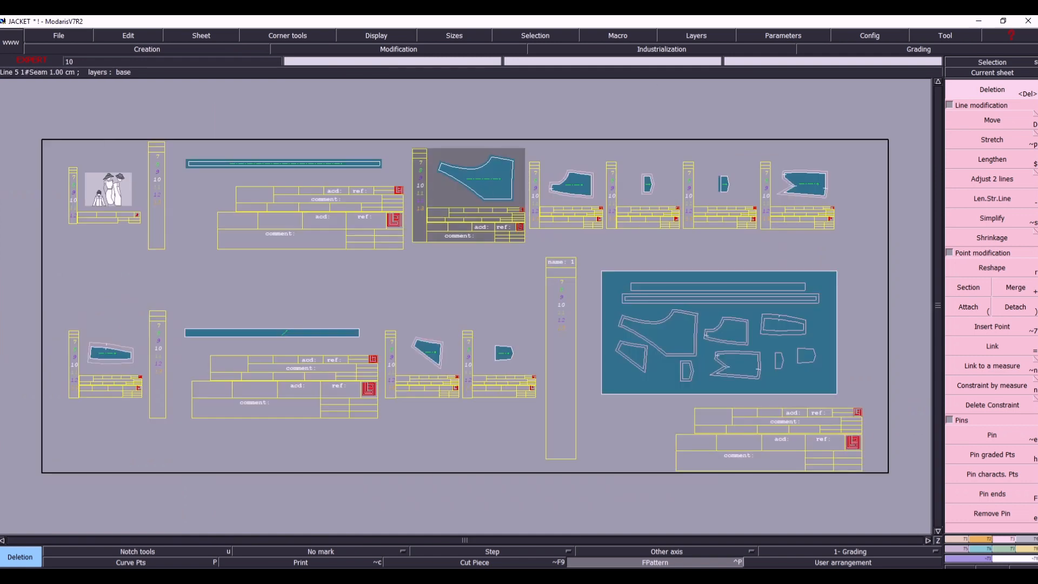
click(1015, 76)
click(541, 156)
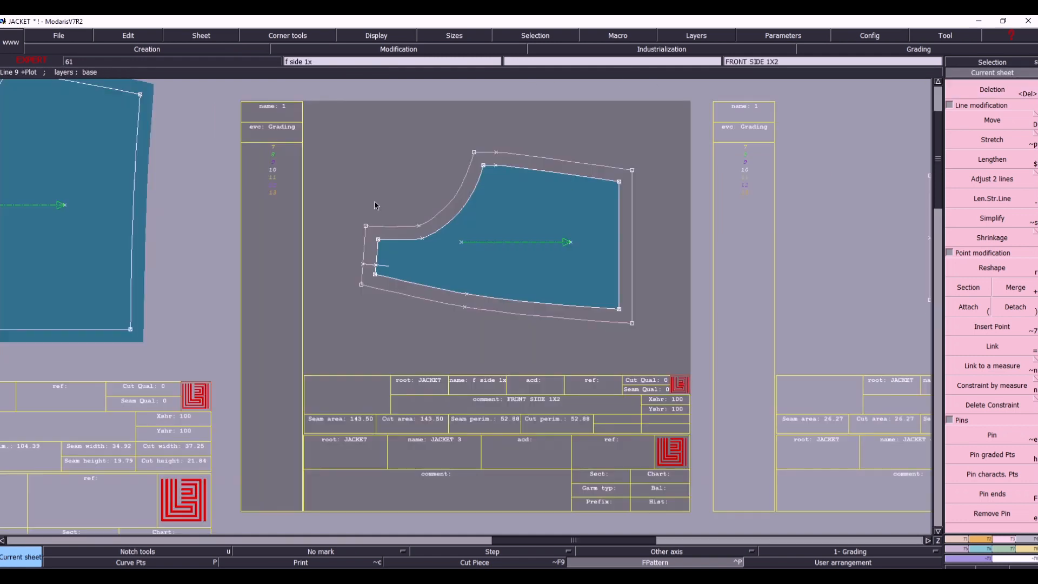
click(588, 289)
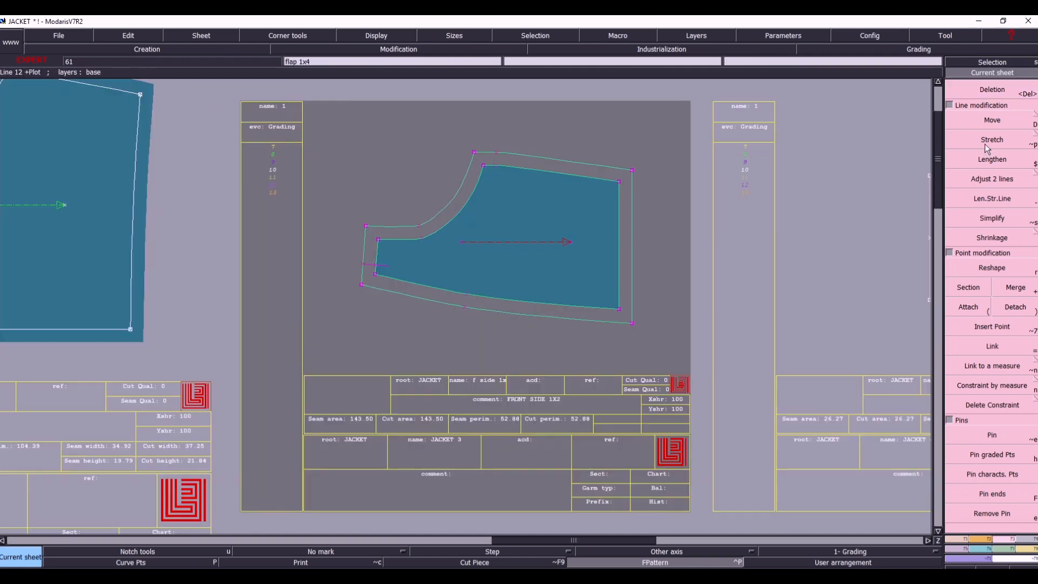
key(F3)
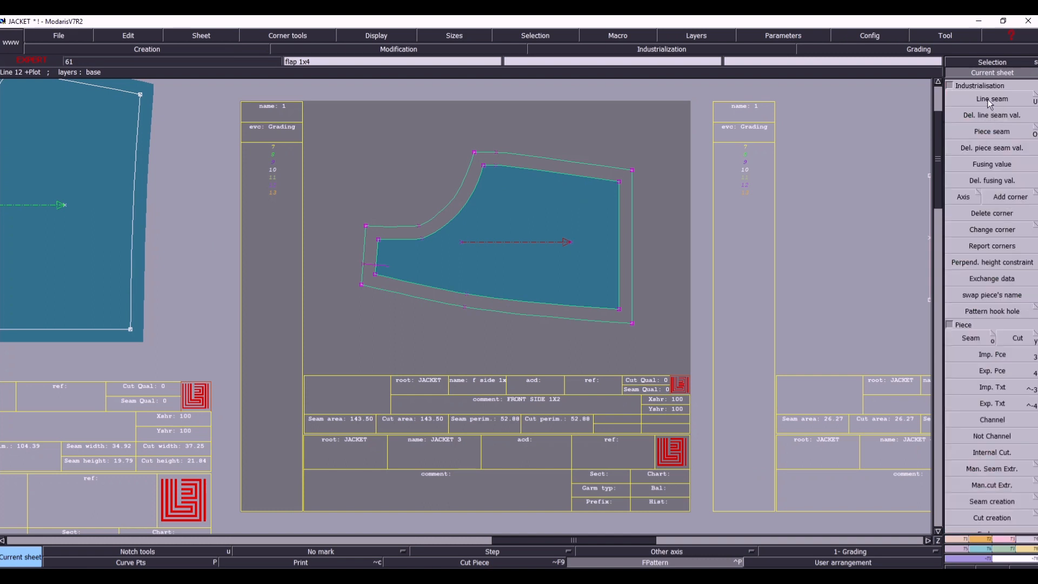
click(991, 100)
click(567, 172)
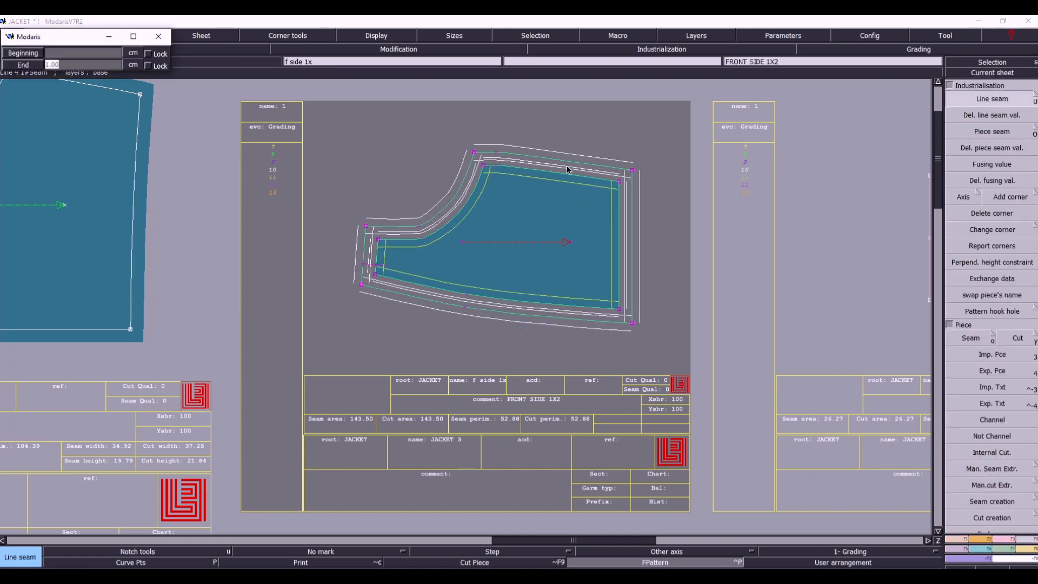
key(Return)
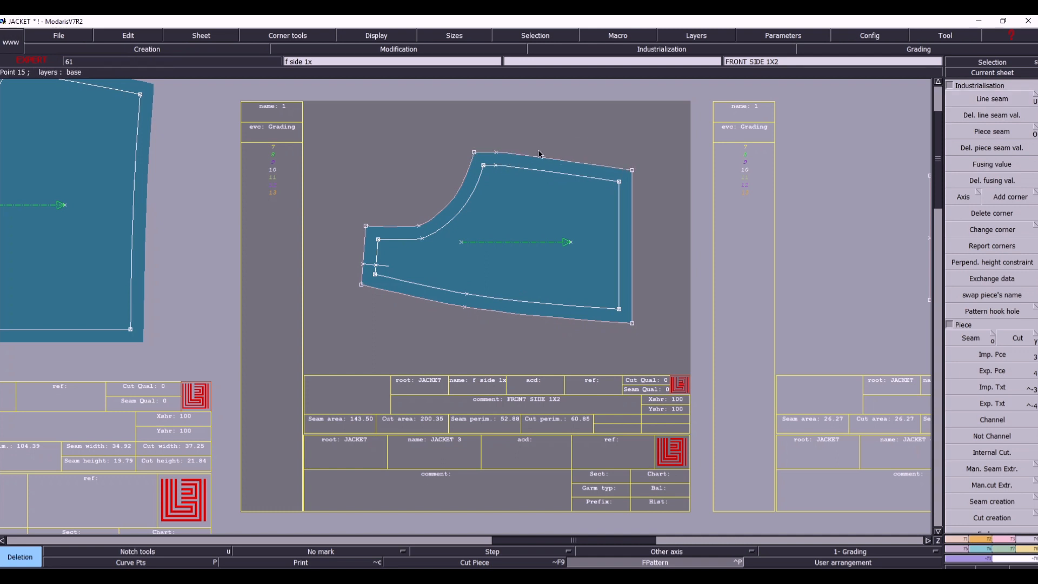
- Delete the outer outline lines around the f side 1x piece
click(535, 154)
click(461, 184)
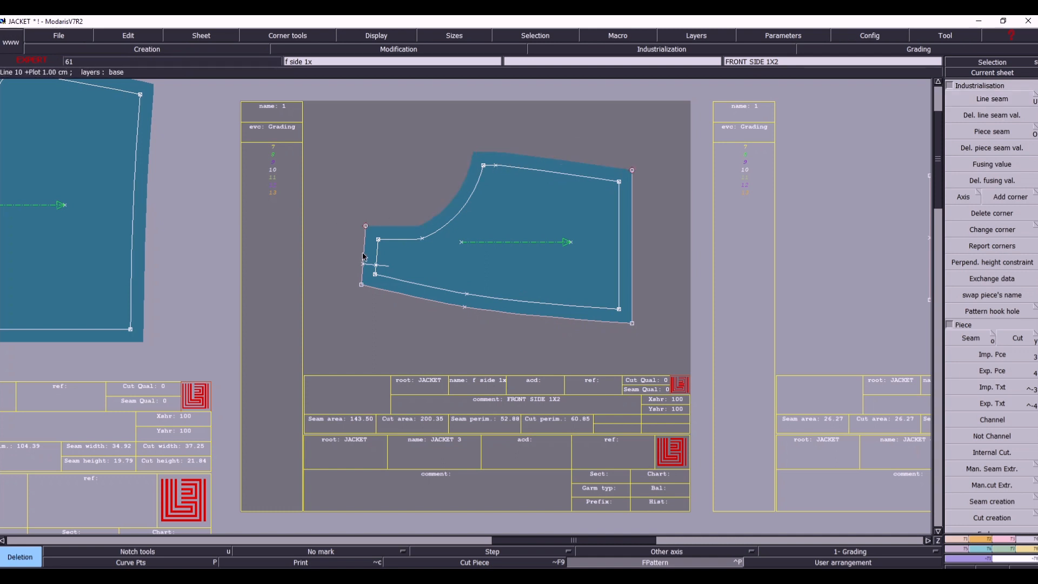
click(363, 257)
click(537, 309)
click(633, 292)
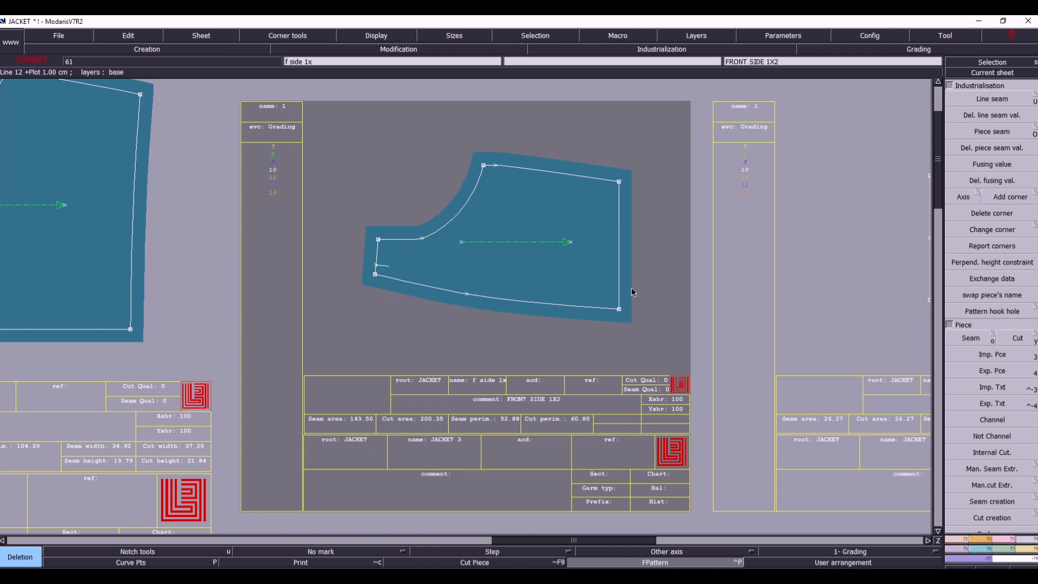
- Make the flap 1x4 sheet current, select all its lines and apply a line seam to them
key(j)
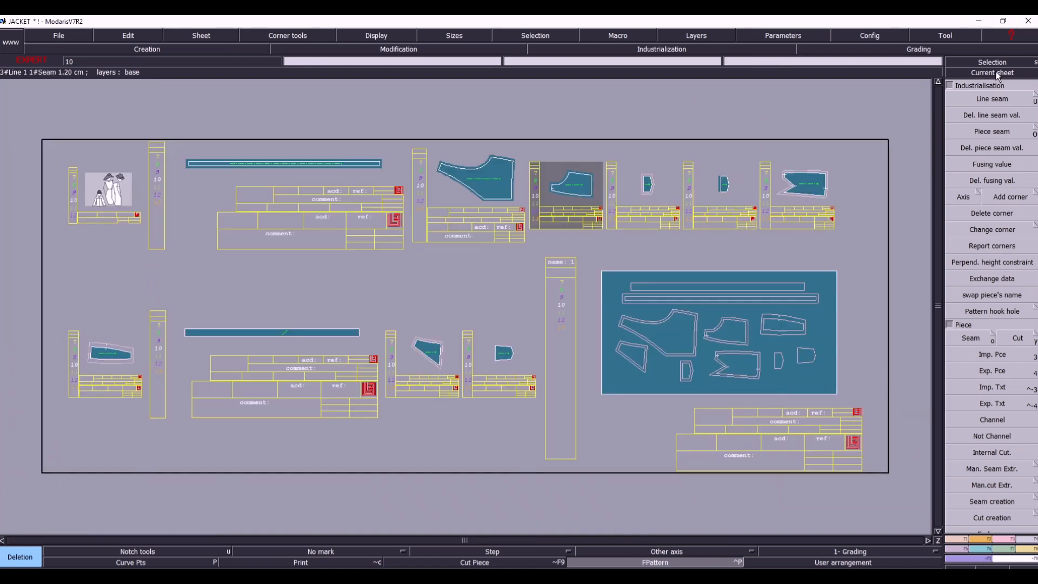
click(996, 73)
click(640, 194)
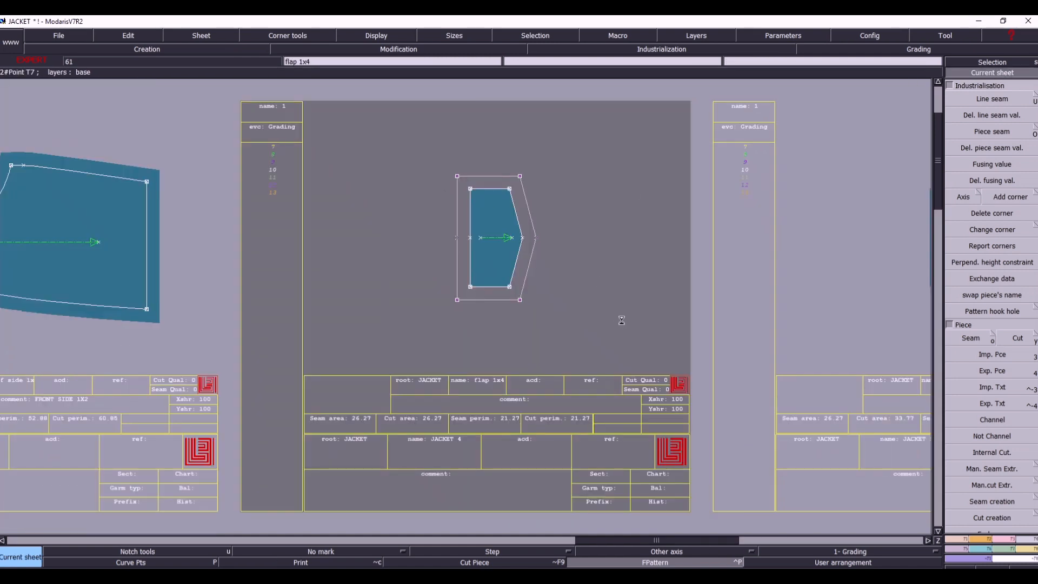
click(1000, 102)
click(490, 189)
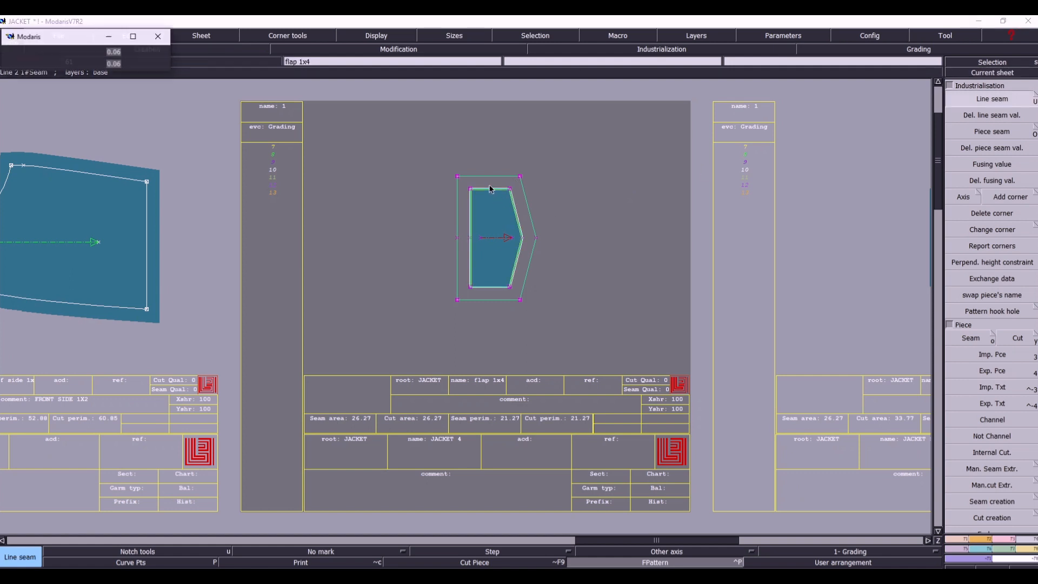
key(Return)
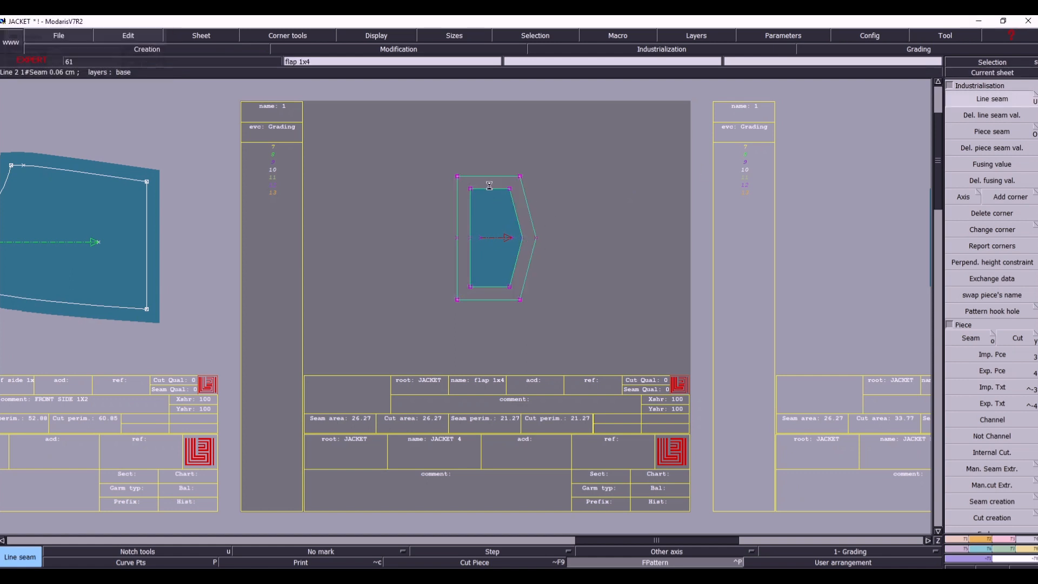
- Delete the outer outline lines around the flap 1x4 piece and return to the overview of all sheets
key(Delete)
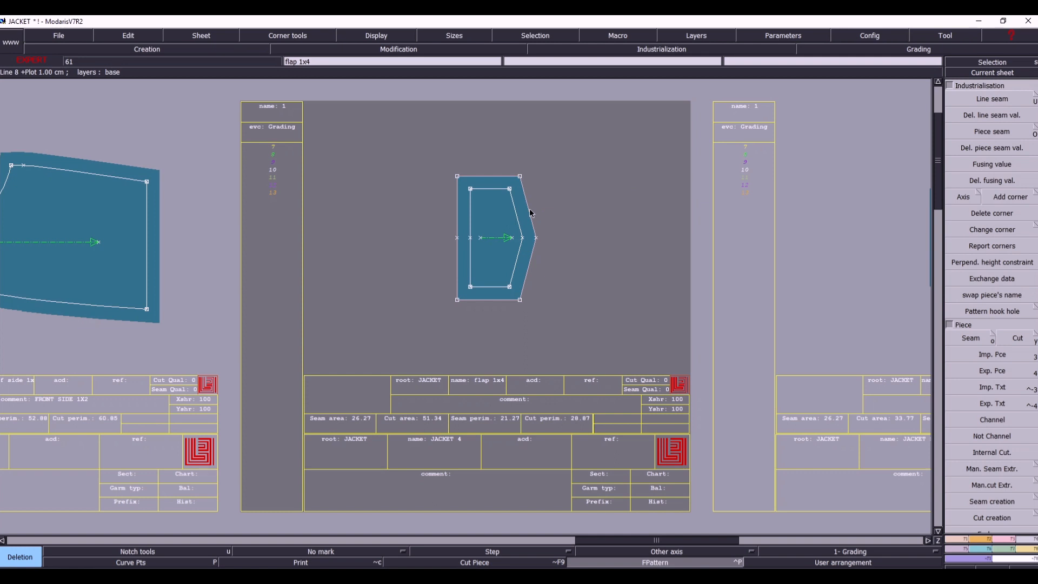
click(530, 209)
click(499, 180)
click(456, 199)
key(j)
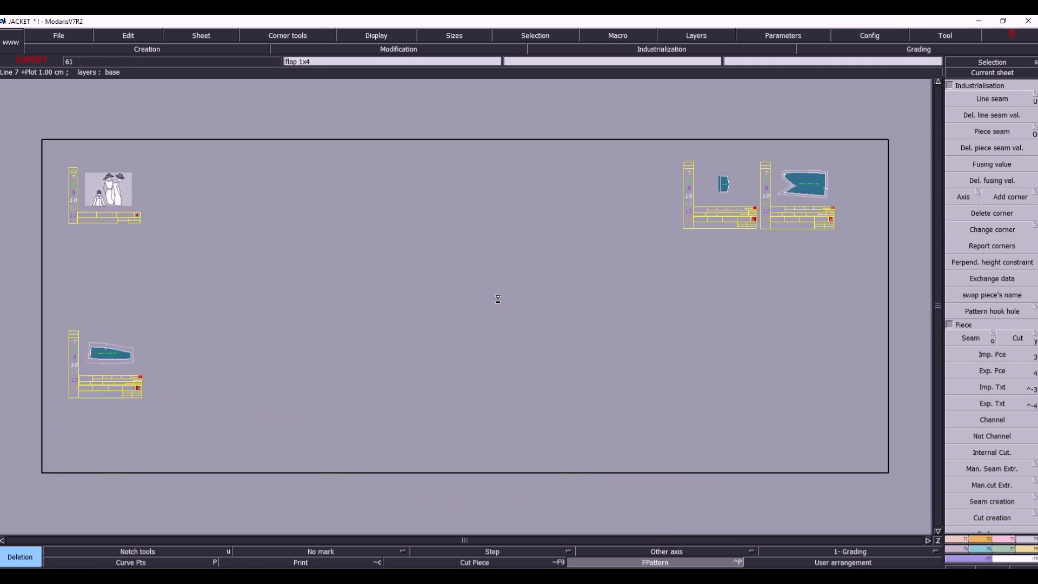
- Make the front 1X2 sheet current, select all its lines and give them a line seam of 1 cm
click(1014, 74)
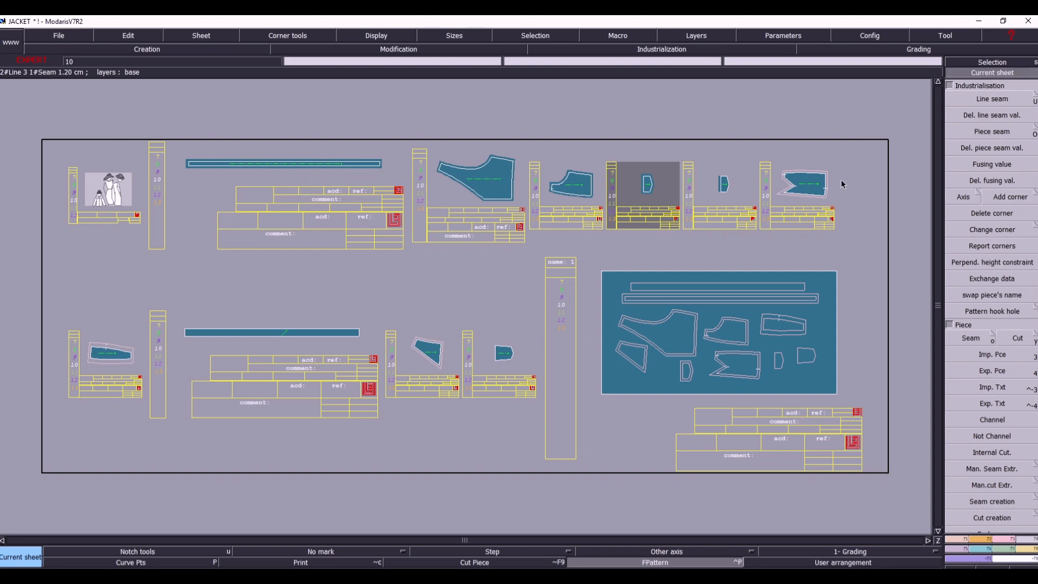
click(806, 187)
drag(308, 115, 749, 367)
click(977, 102)
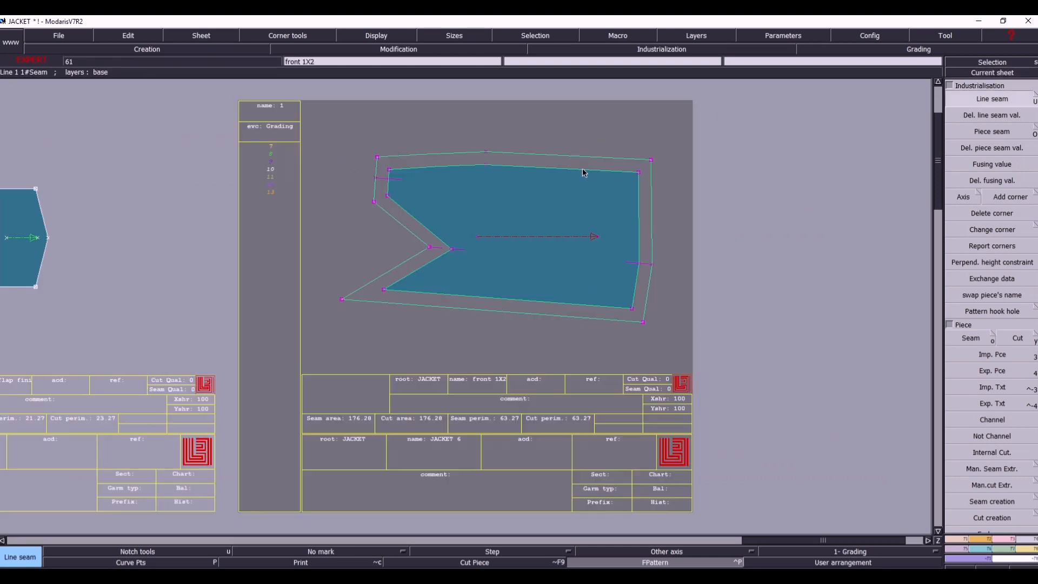
click(583, 164)
key(Up)
key(Up)
text(1)
key(Return)
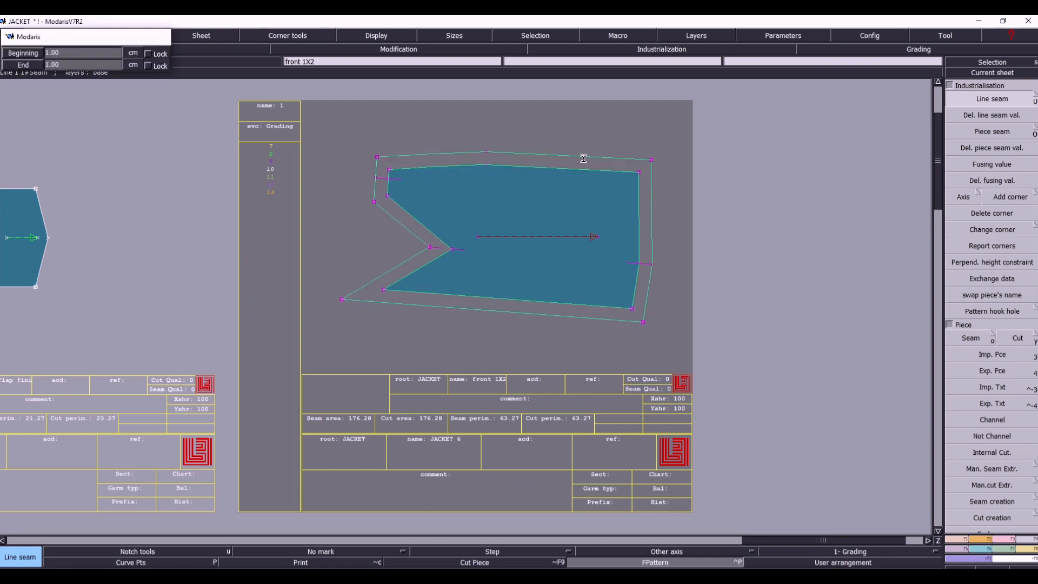
- Delete the outer outline lines around the front 1X2 piece and return to the overview of all sheets
key(Delete)
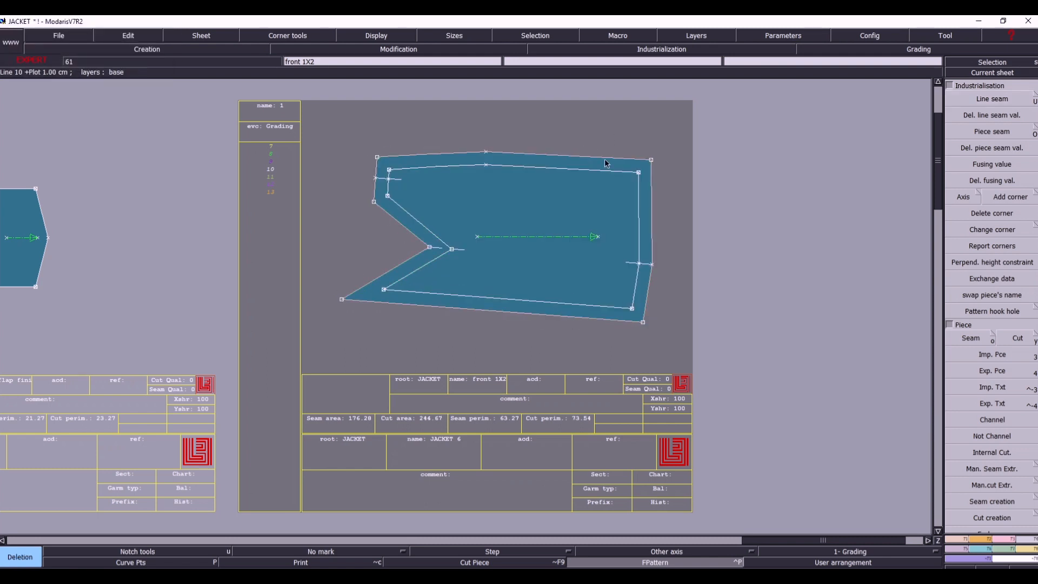
click(649, 198)
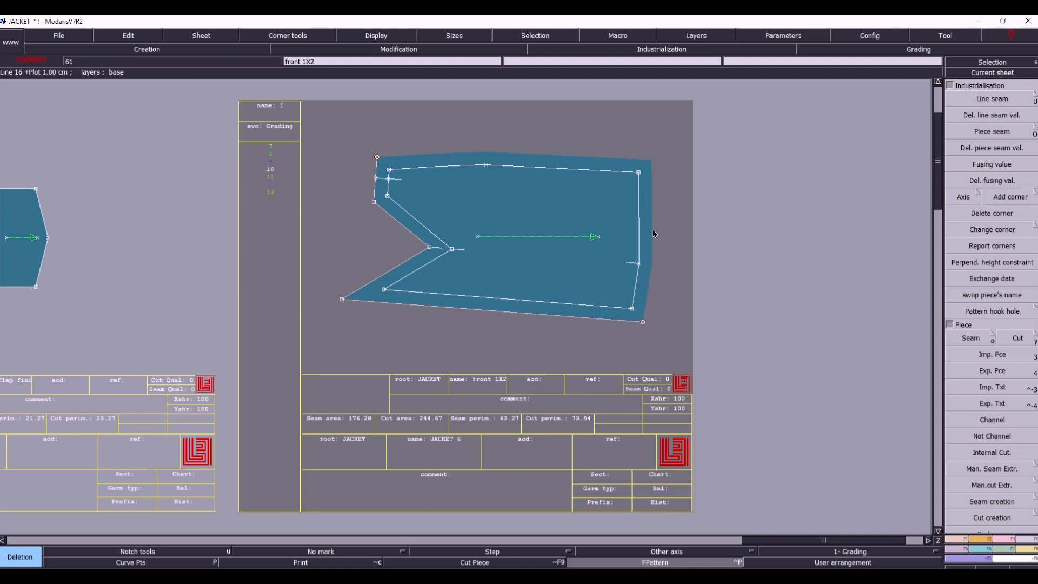
click(599, 320)
click(381, 274)
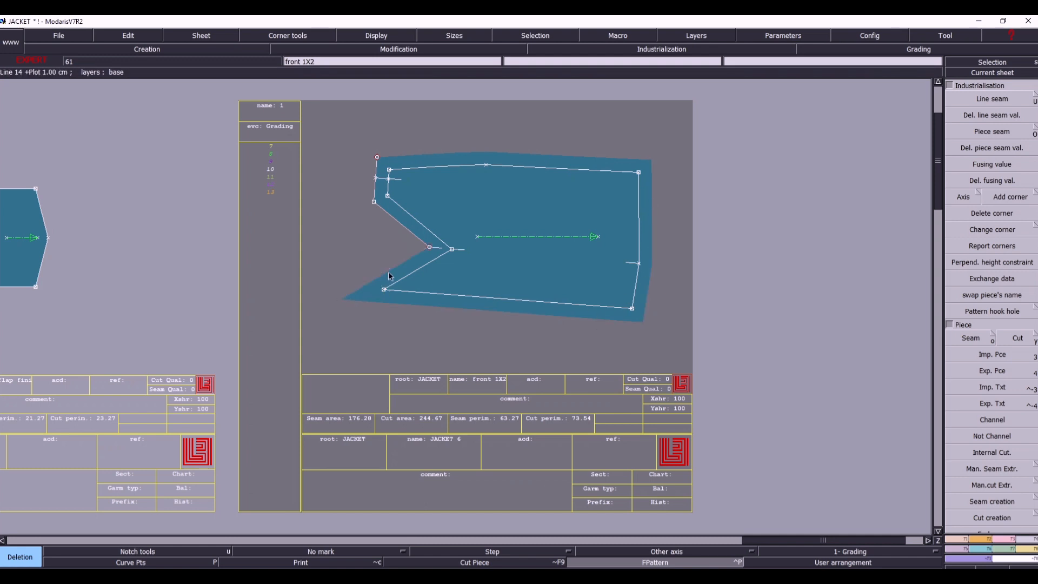
click(397, 222)
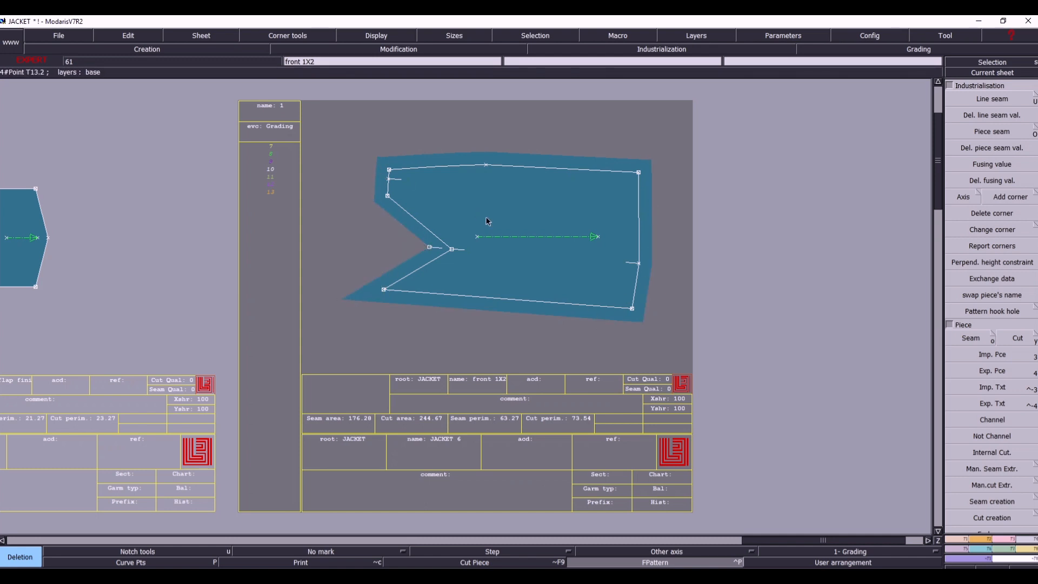
key(j)
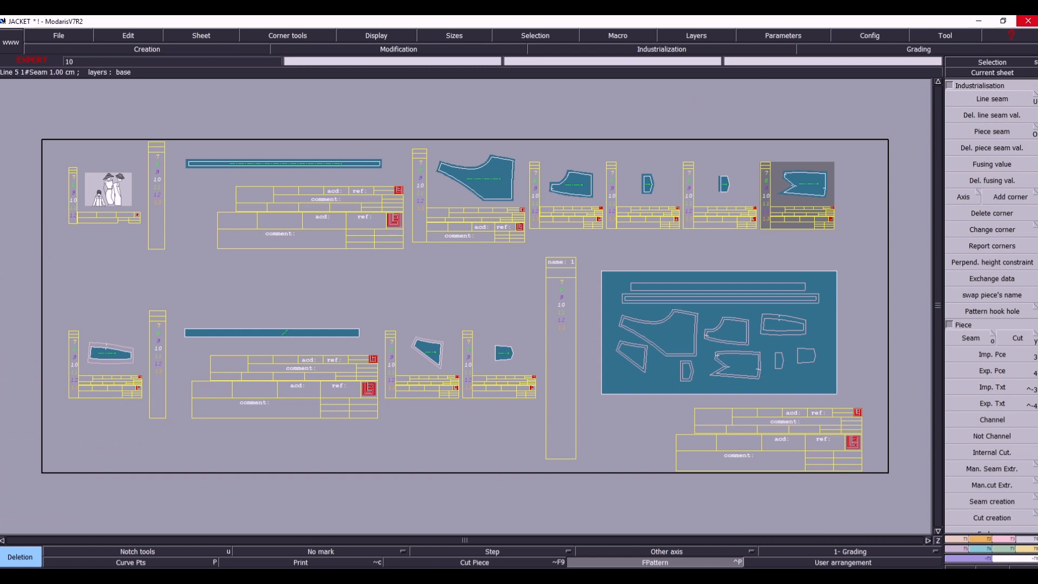
- Make the combined rectangular jacket sheet current to examine its piece outlines, and return to the overview
click(1007, 74)
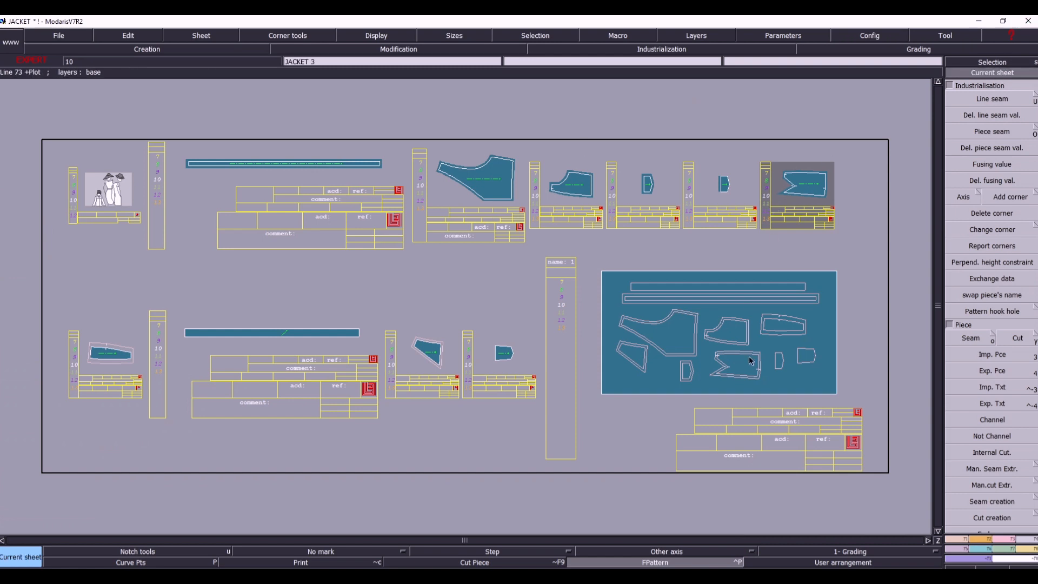
click(783, 339)
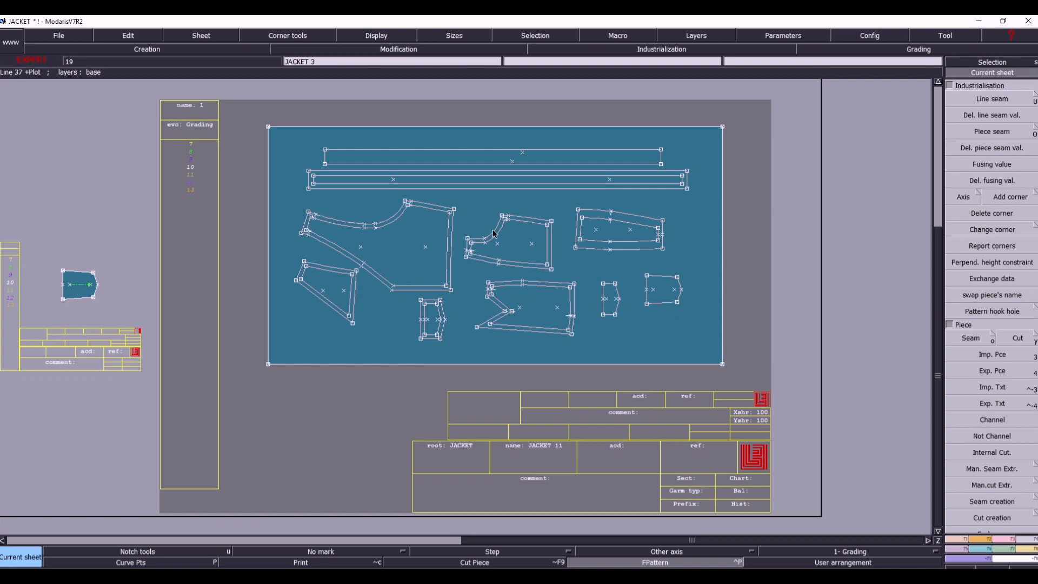
key(j)
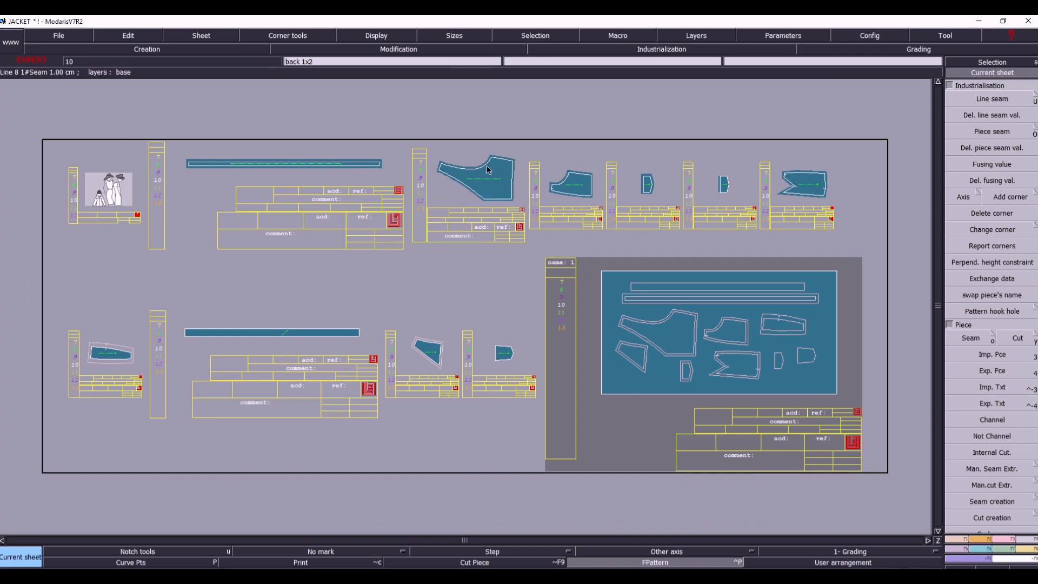
- Make the FRONT MIDDEL 1X2 sheet current and apply a 1 cm line seam to all its selected lines
click(114, 375)
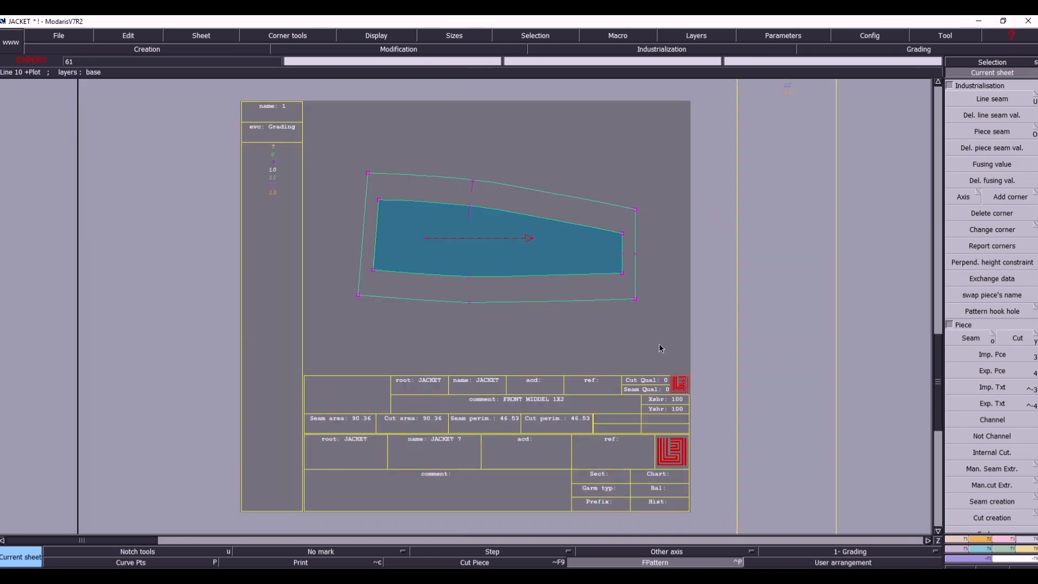
click(990, 98)
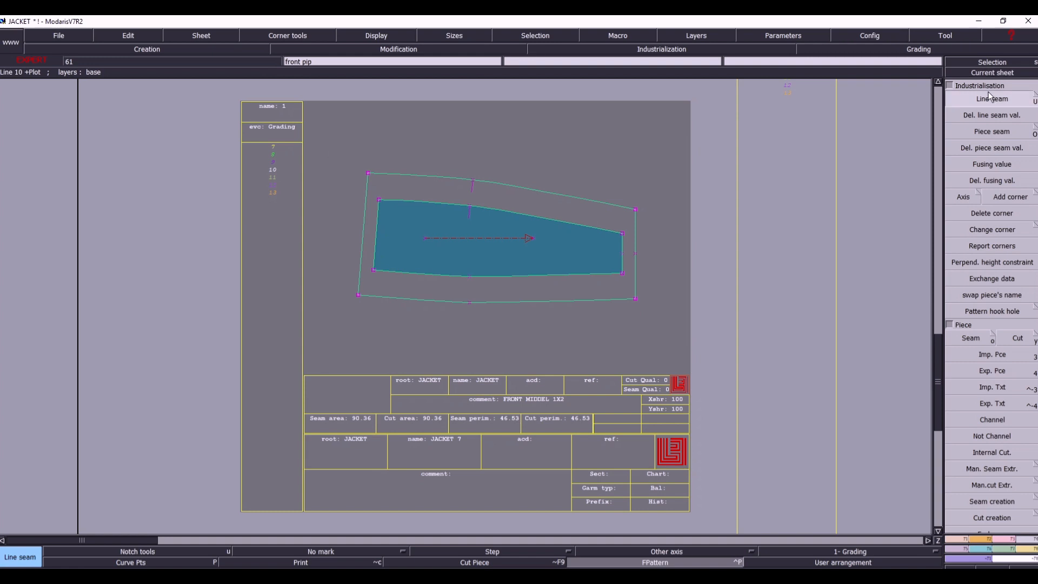
click(507, 212)
key(Down)
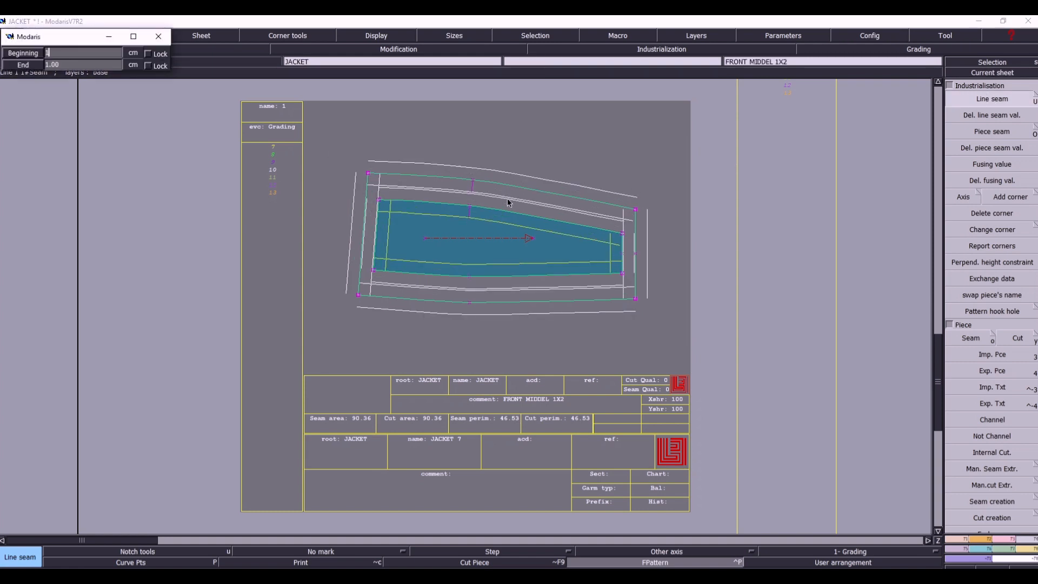
key(Return)
- Set the line seam of the FRONT MIDDEL piece's upper and lower long edges to 2 cm
click(507, 211)
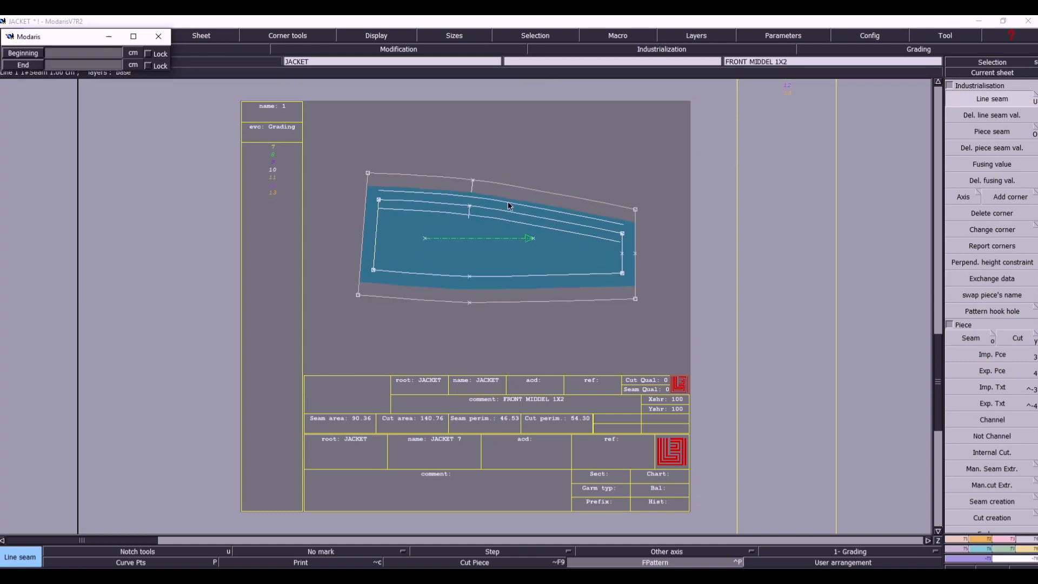
key(Down)
key(Return)
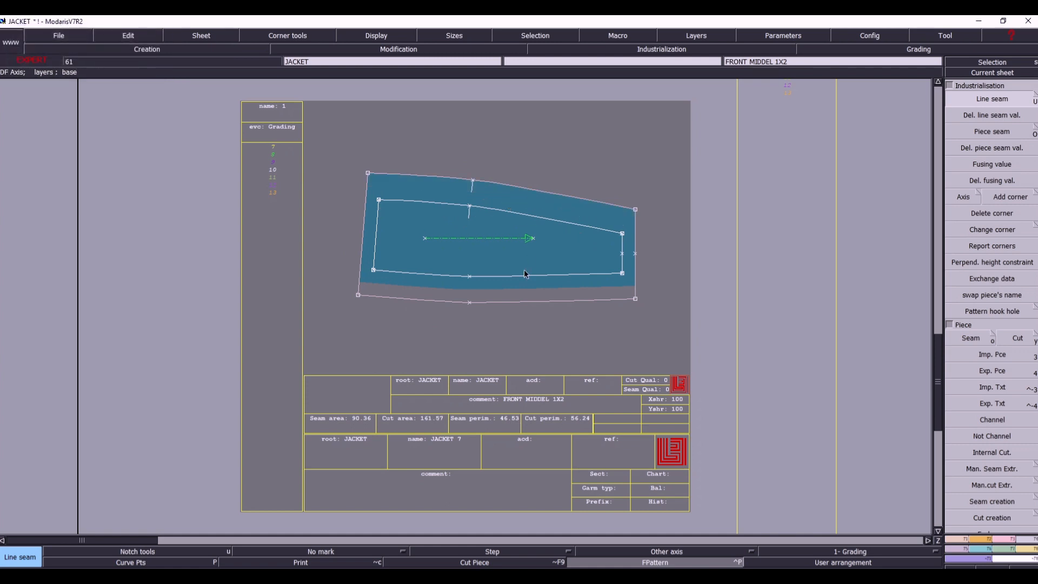
click(516, 276)
key(Down)
key(Return)
- Delete the outer outline lines and leftover points around the FRONT MIDDEL 1X2 piece and return to the overview
key(Delete)
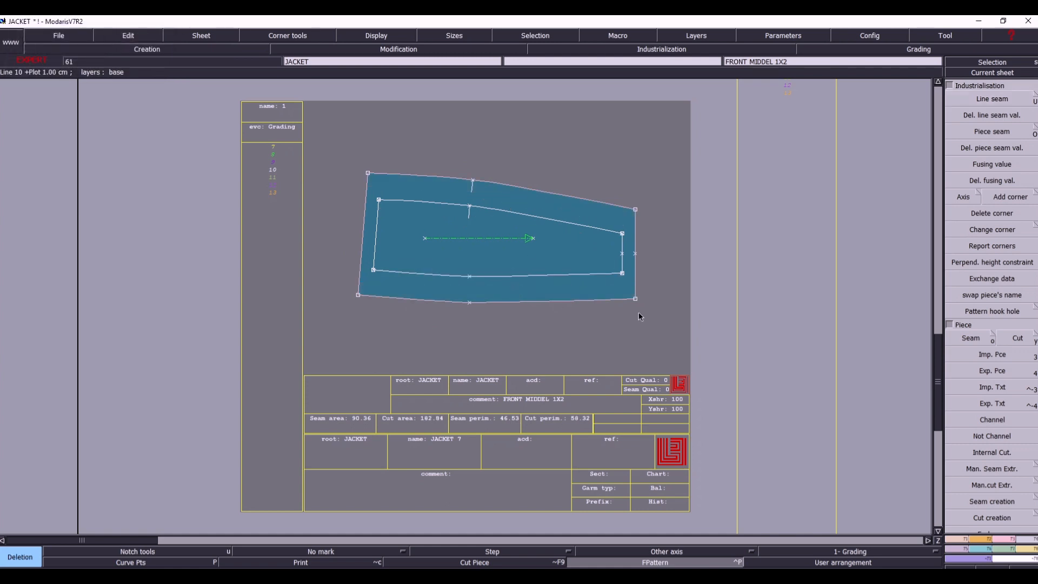
click(587, 295)
click(634, 274)
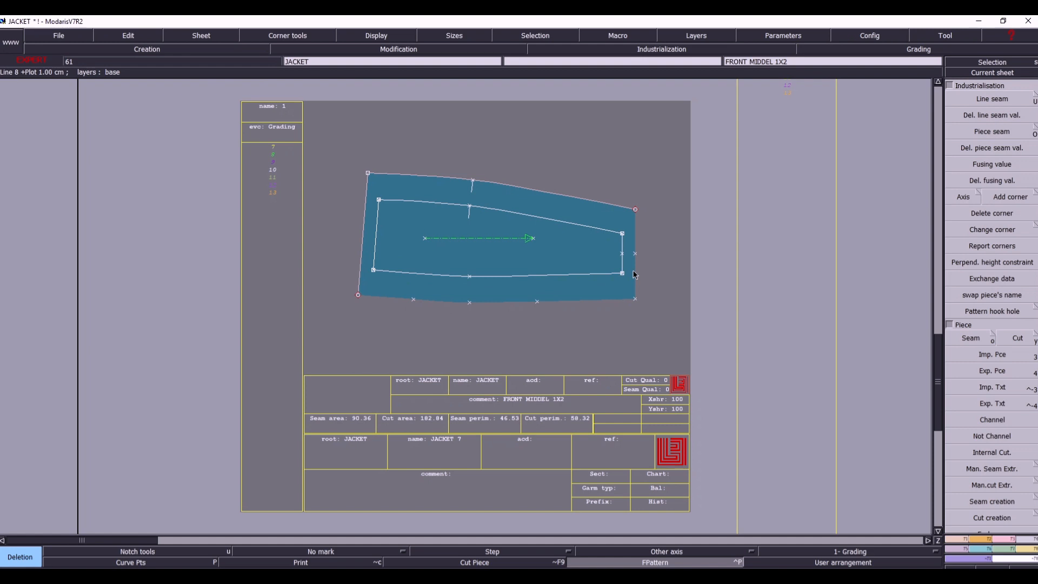
click(636, 263)
click(500, 182)
click(365, 196)
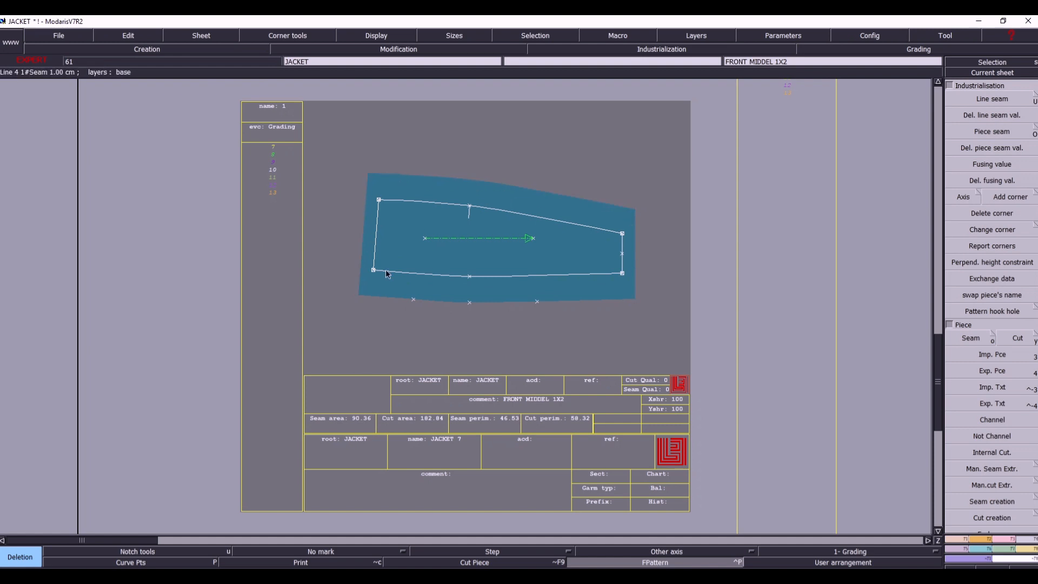
drag(400, 288, 558, 328)
key(j)
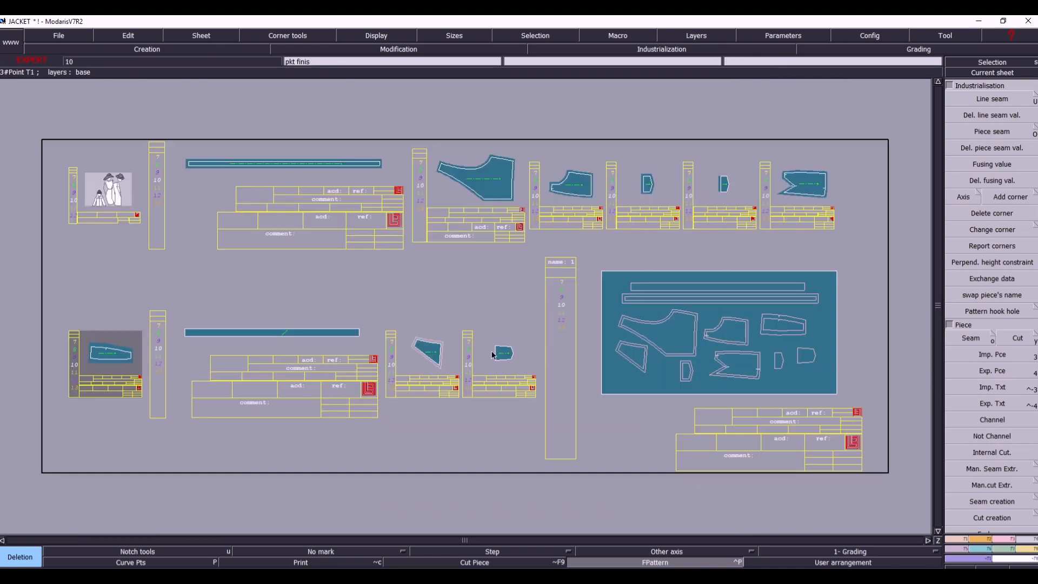
- Make the FRONT TOP 1X2 sheet current and apply a 1 cm line seam to all its lines
click(998, 74)
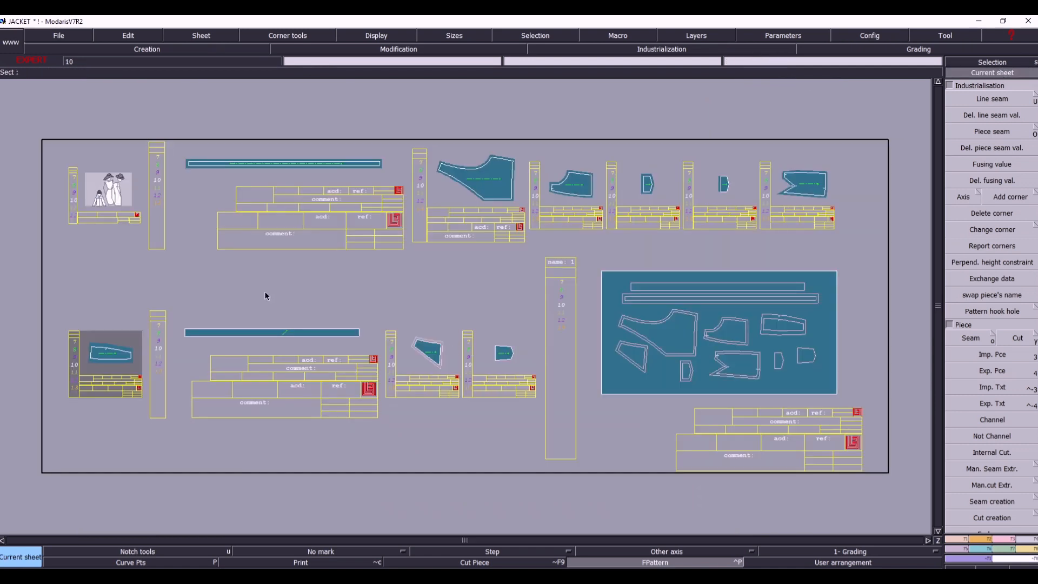
click(425, 363)
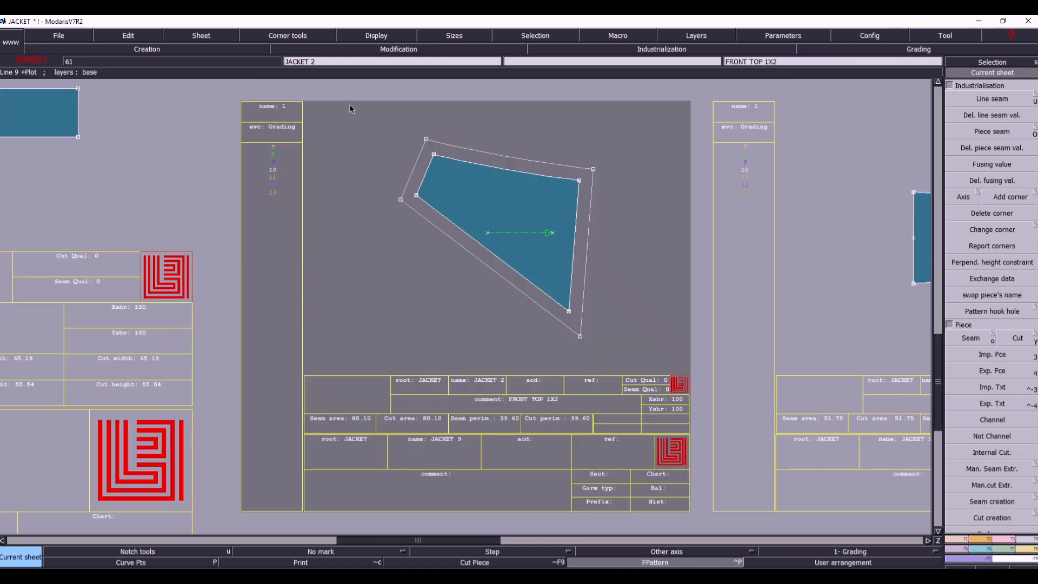
click(998, 100)
click(489, 168)
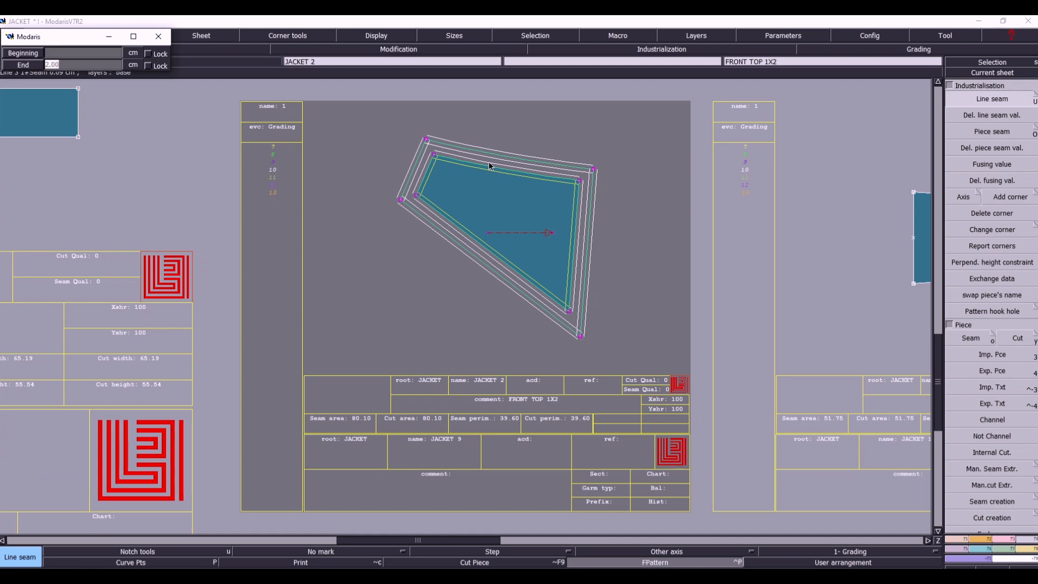
text(1)
key(Return)
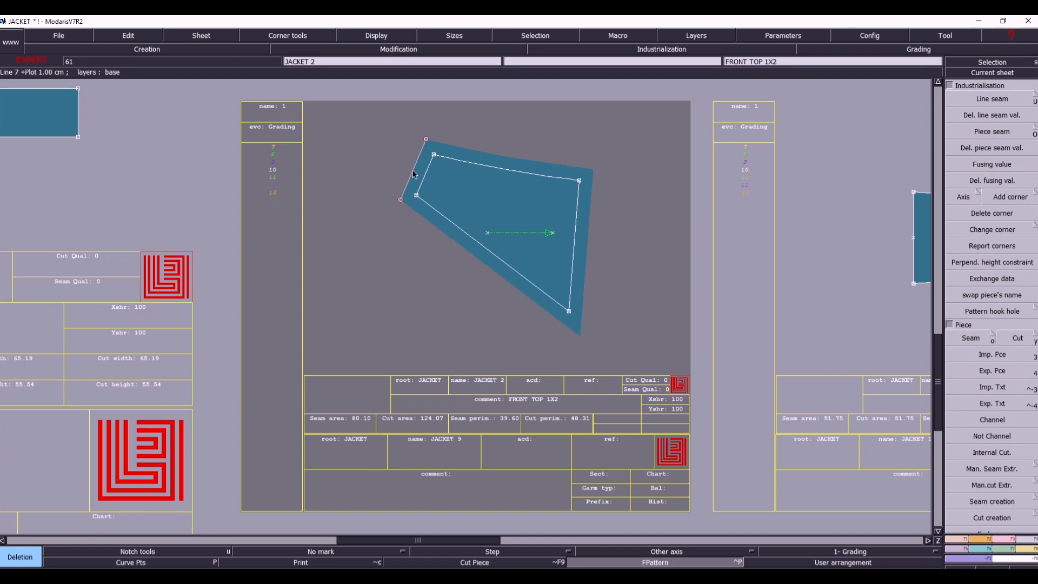
- Return to the overview of all sheets and start choosing another current sheet
key(j)
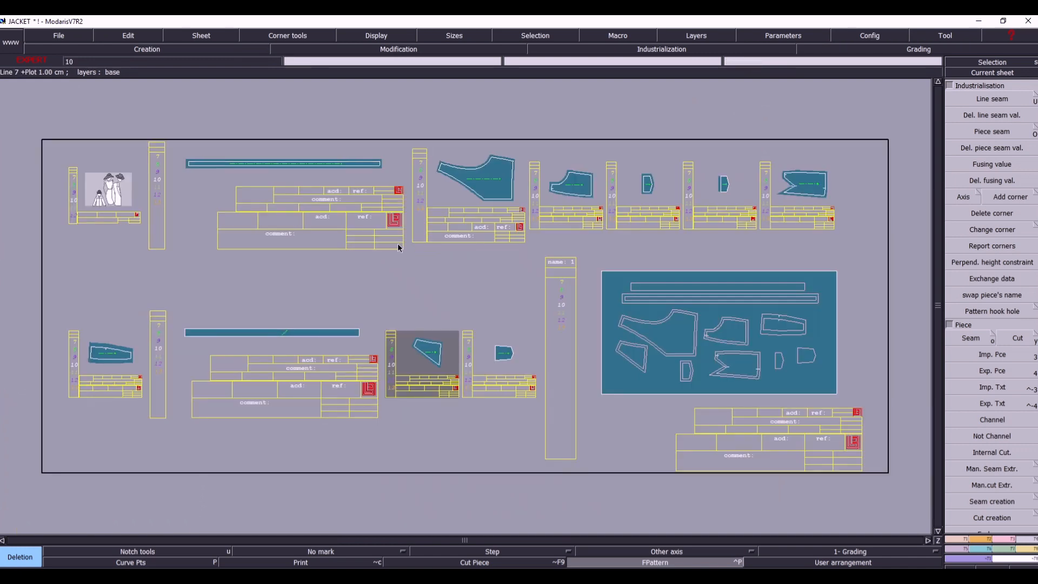
click(992, 72)
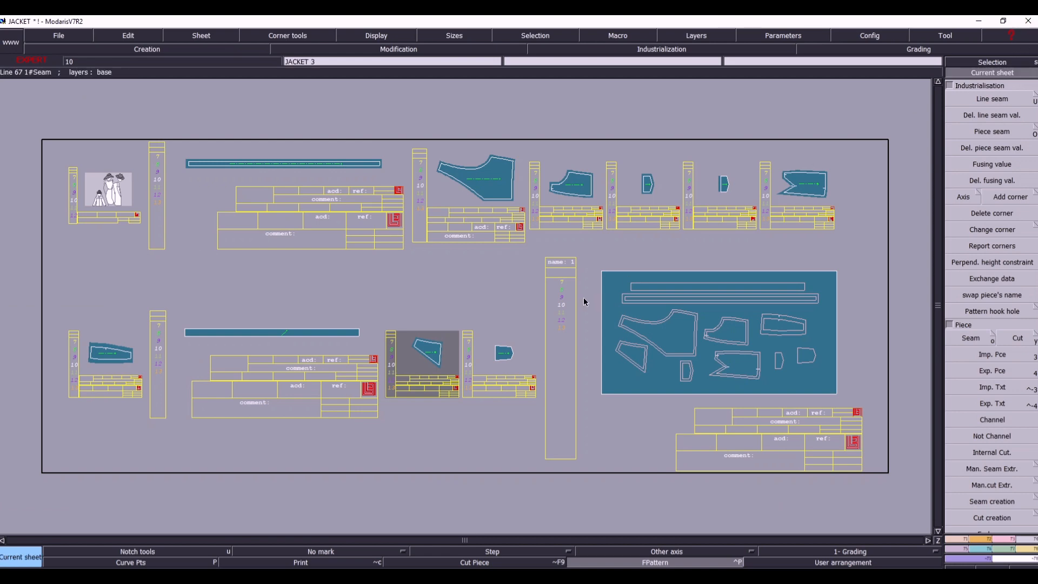
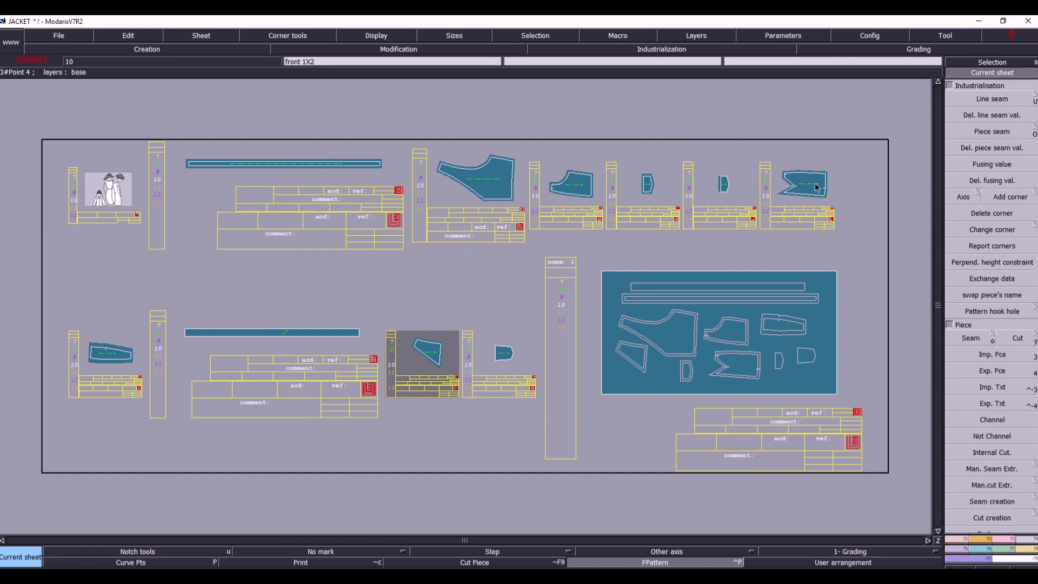
- Arrange the sheets around FRONT MIDDEL 1X2, with front 1X2 below it, FRONT SIDE 1X2 above it and FRONT TOP 1X2 beside FRONT SIDE
key(j)
click(87, 413)
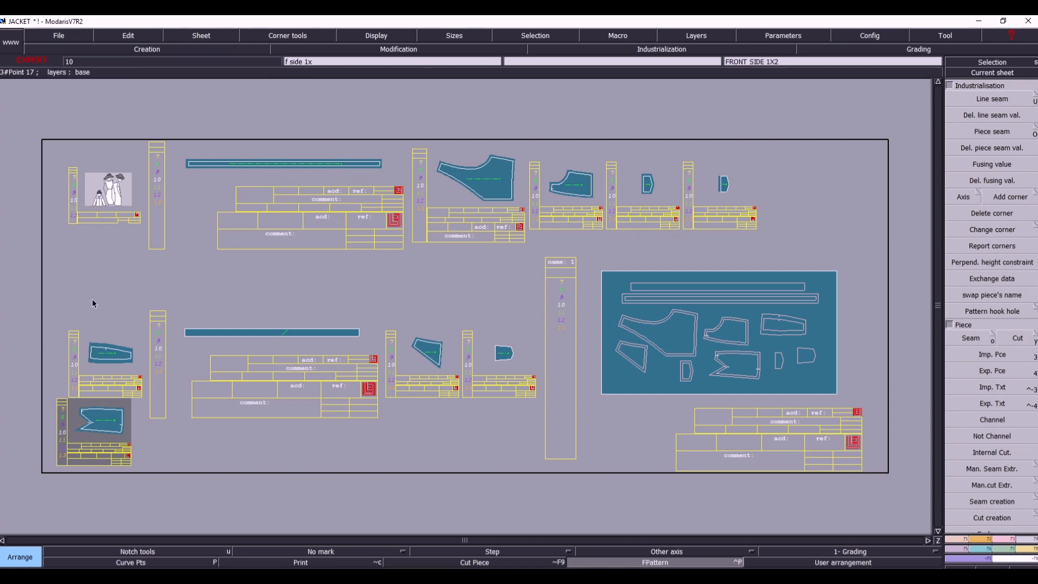
click(146, 278)
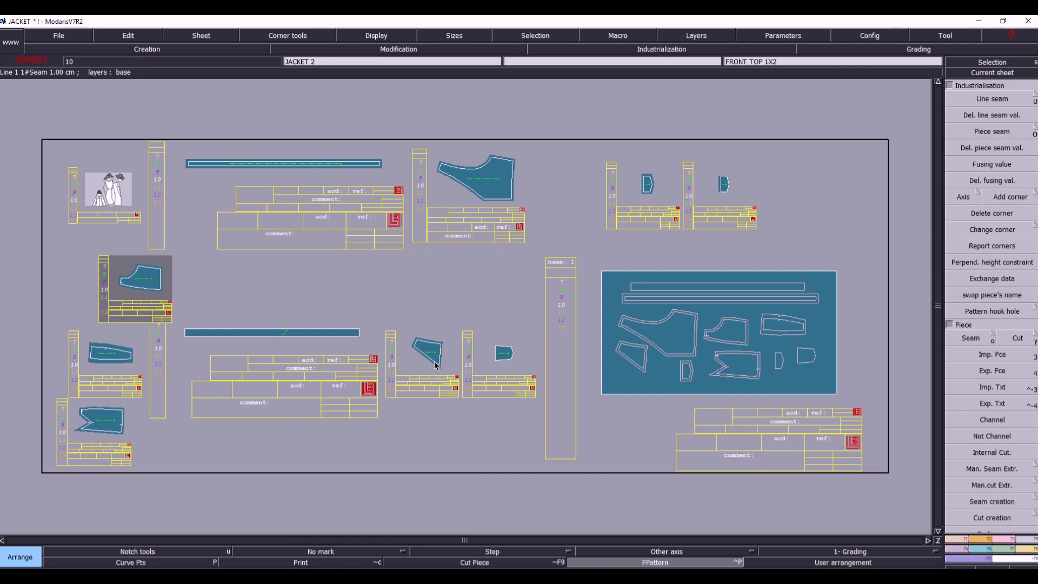
click(244, 283)
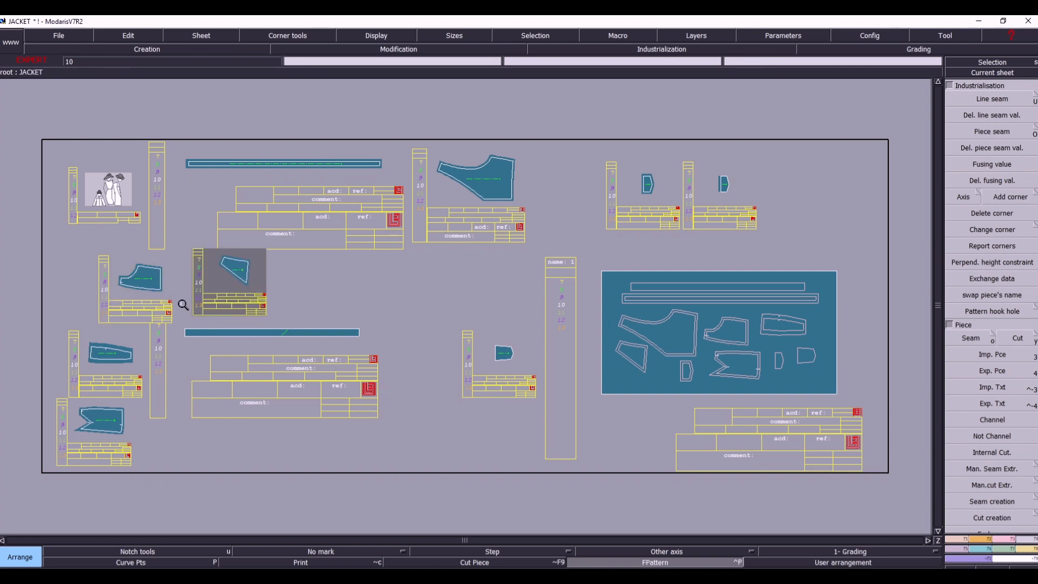
- Marry FRONT SIDE 1X2's lower-left corner to FRONT MIDDEL 1X2's upper-left corner, and front 1X2's upper-left corner to FRONT MIDDEL's lower-left corner
drag(61, 233, 333, 468)
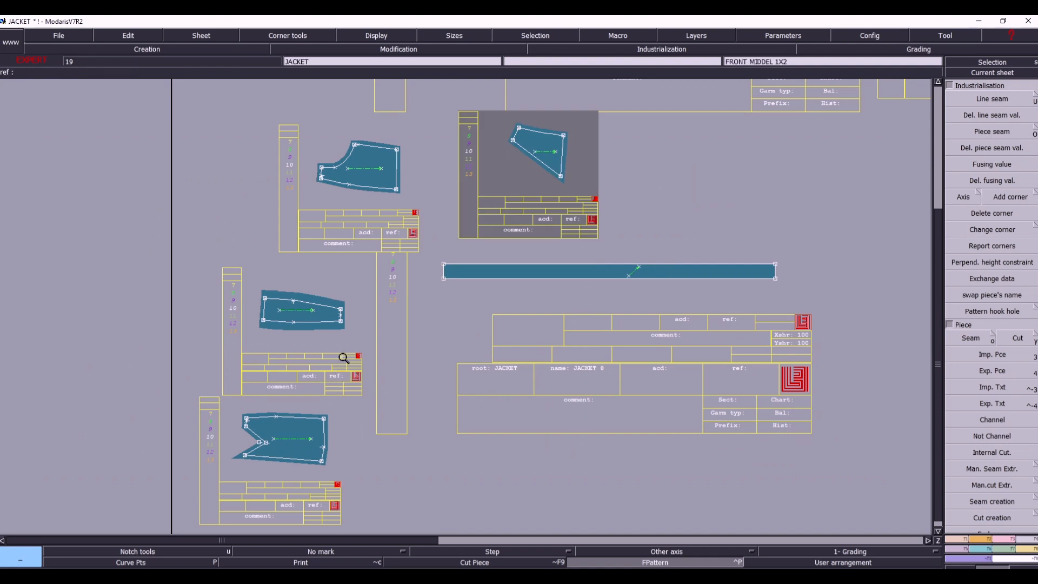
key(s)
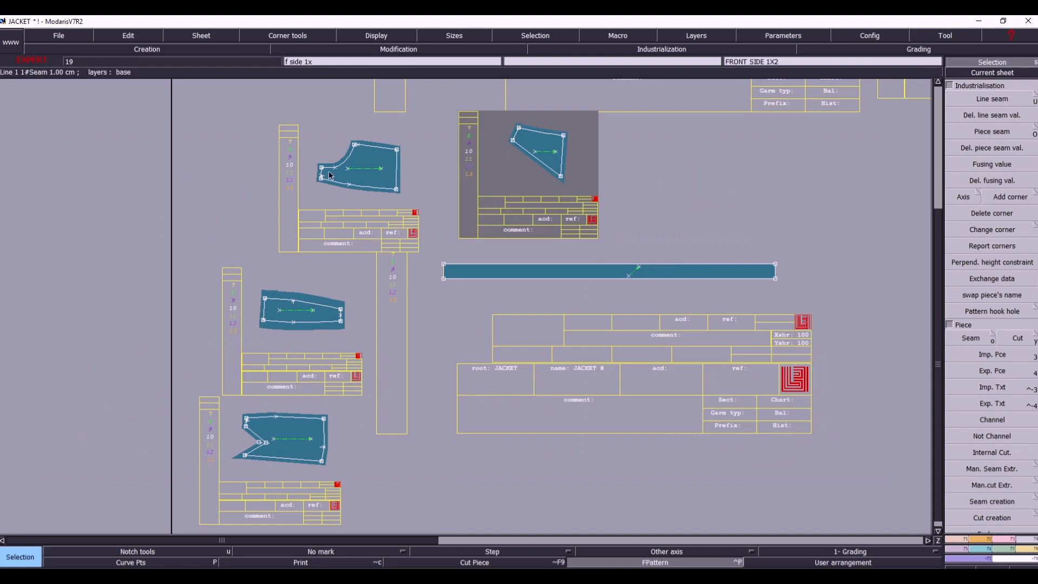
key(m)
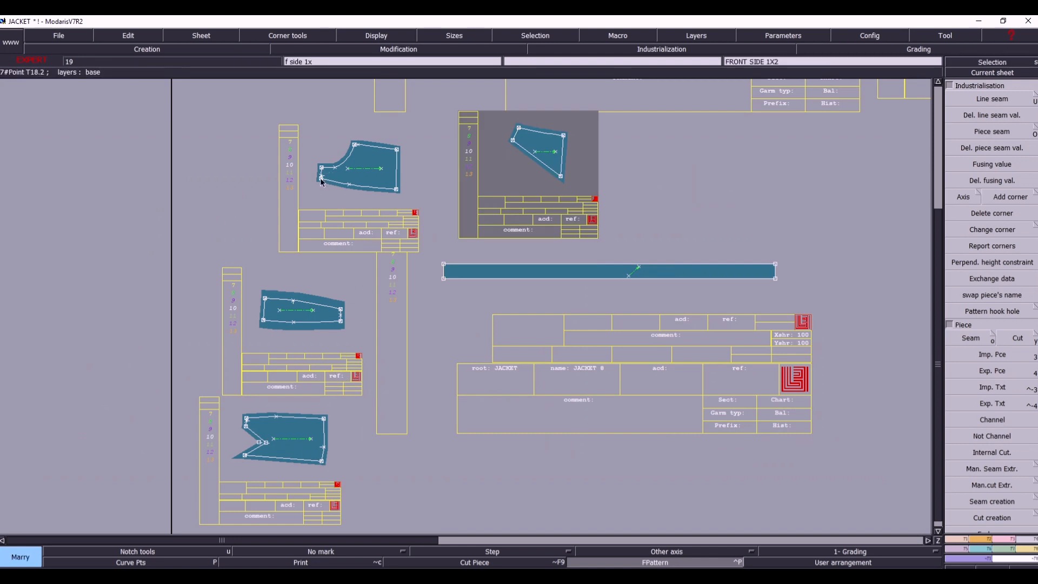
click(321, 181)
click(264, 298)
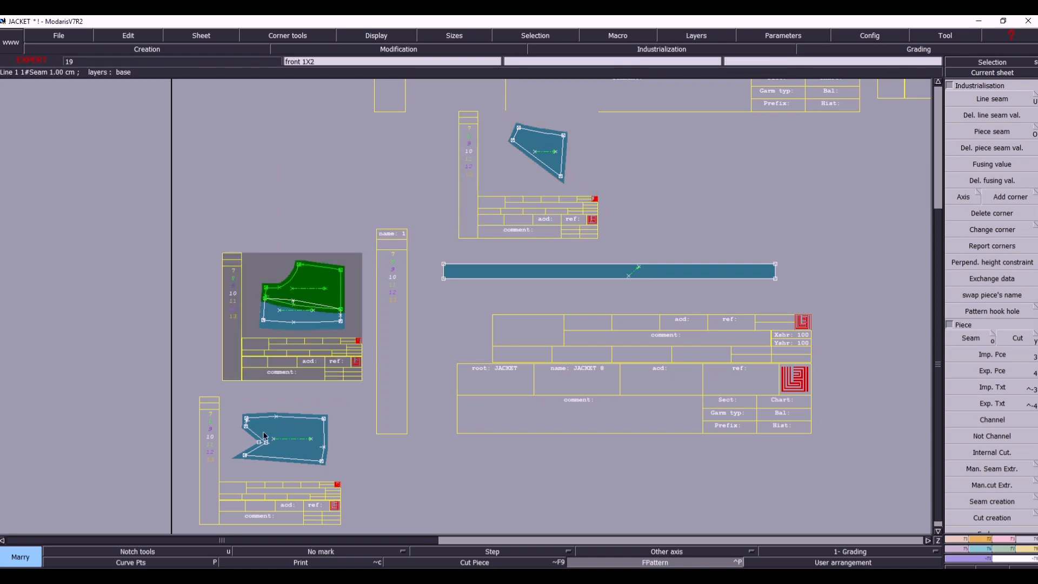
click(247, 410)
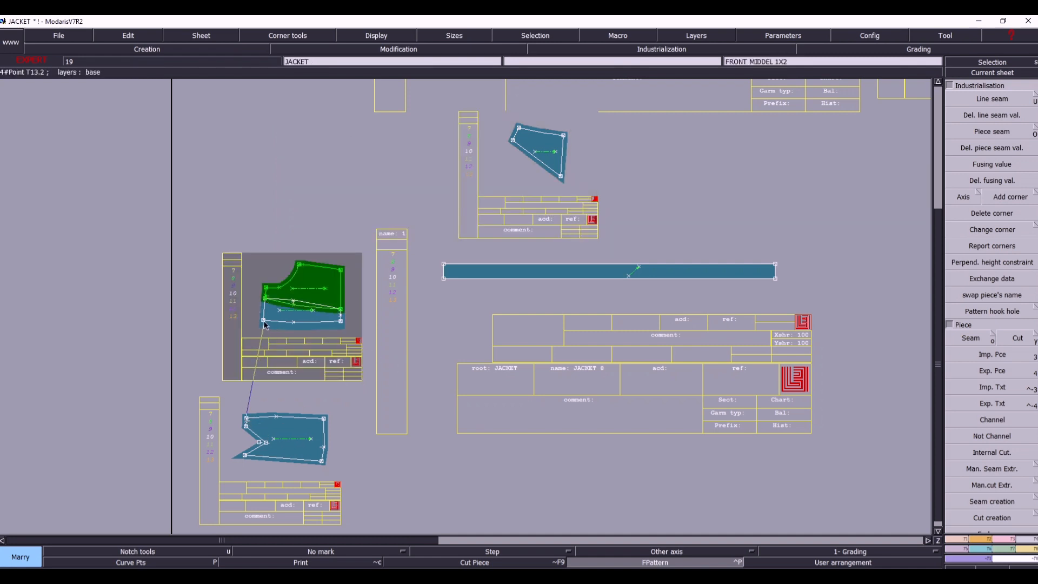
click(263, 320)
- Try marrying the FRONT TOP 1X2 piece's lowest corner to FRONT MIDDEL's lower-left corner and inspect how the pieces meet
click(561, 177)
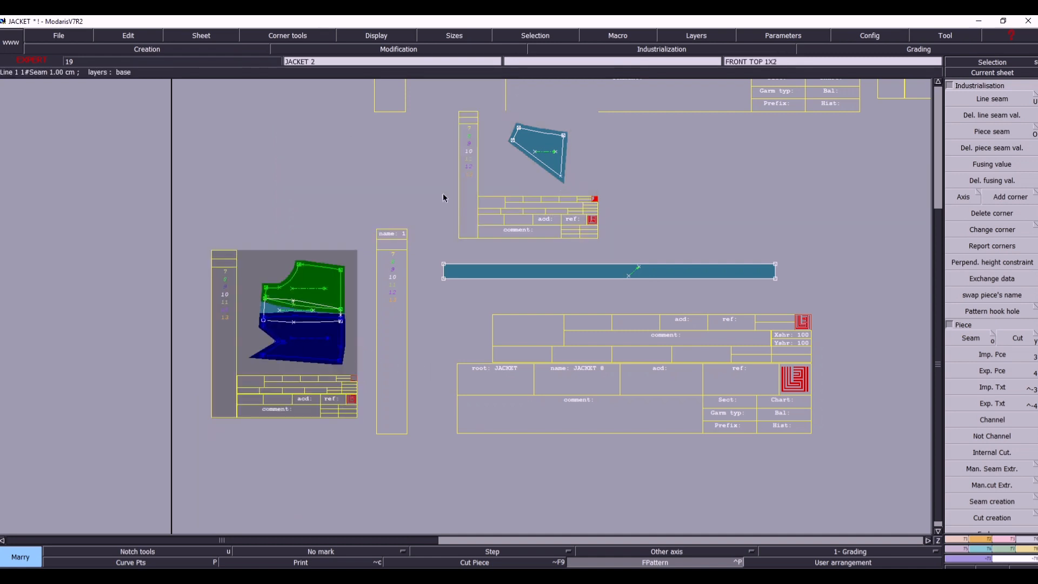
click(265, 327)
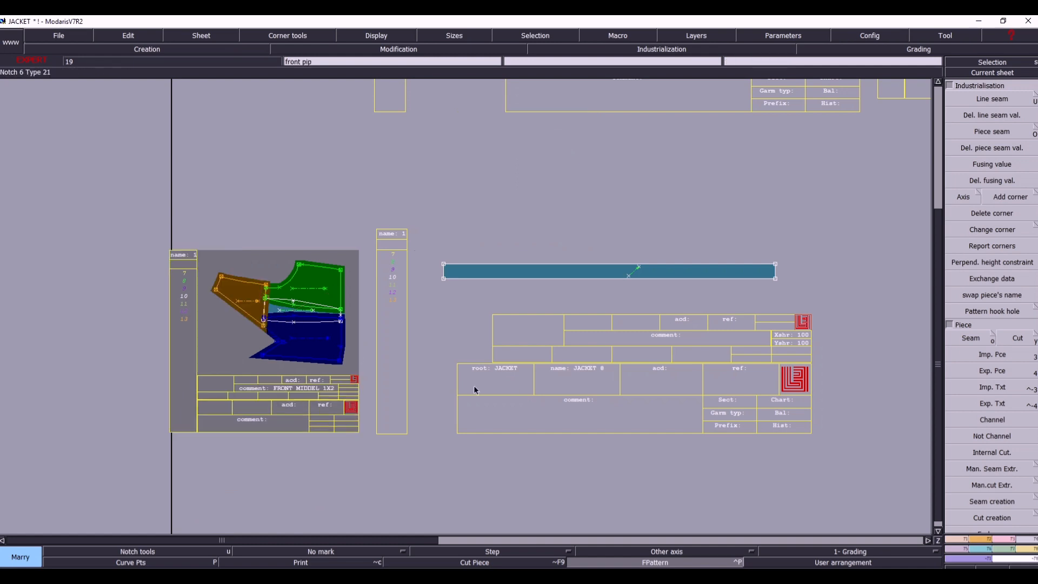
drag(148, 235, 419, 404)
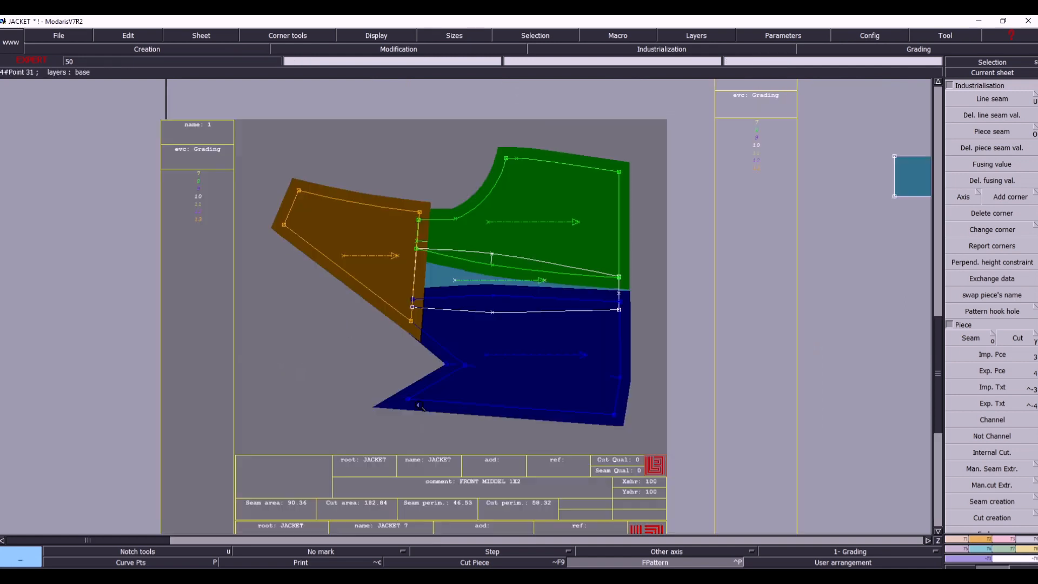
drag(317, 168, 691, 442)
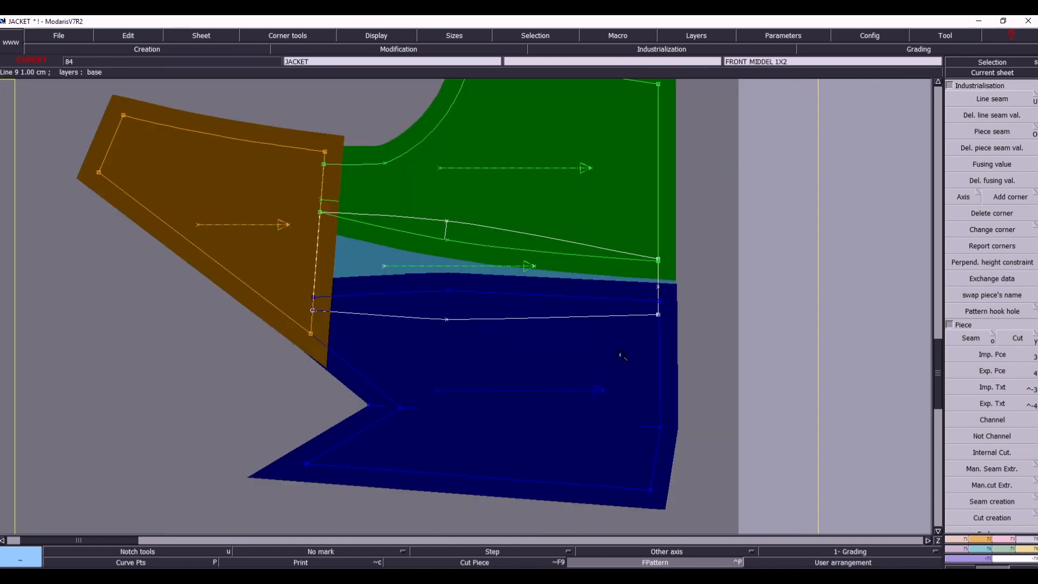
- Divorce the FRONT TOP 1X2 piece from the married assembly
key(Return)
key(m)
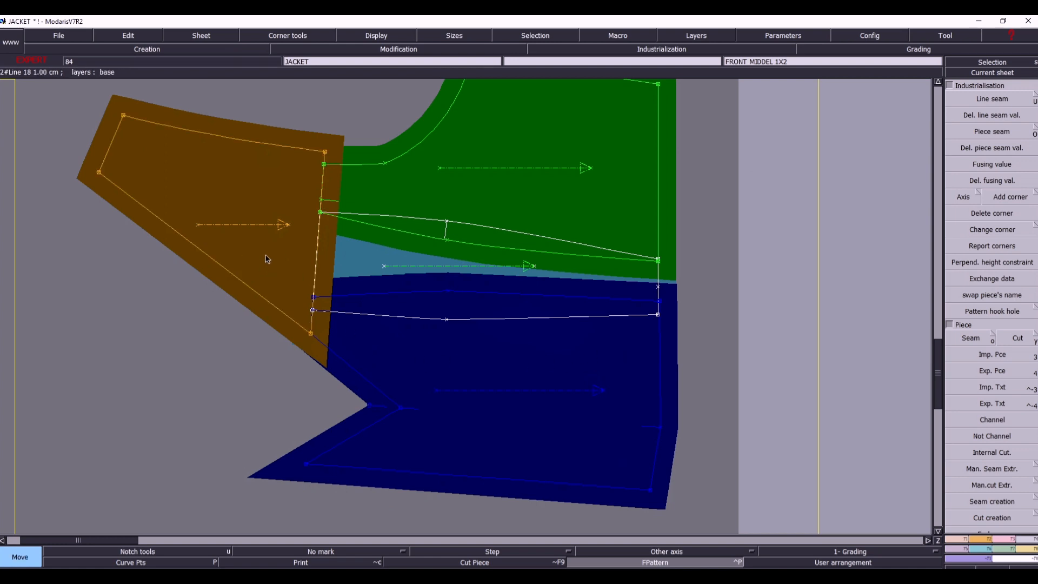
key(d)
click(250, 241)
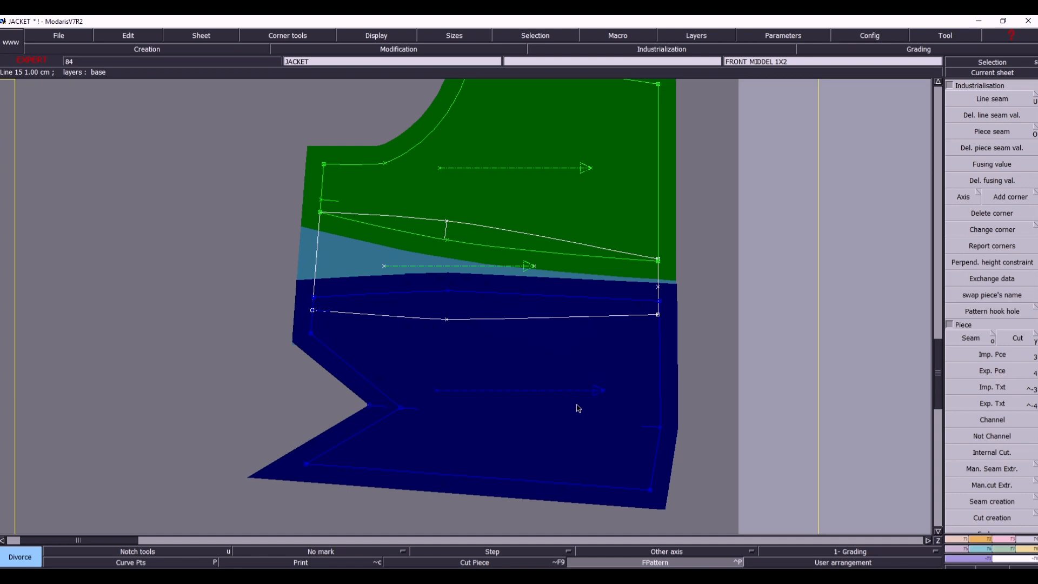
- Move the married front 1X2 piece down about 0.7 cm so its upper edge meets FRONT MIDDEL's lower-left corner
key(F8)
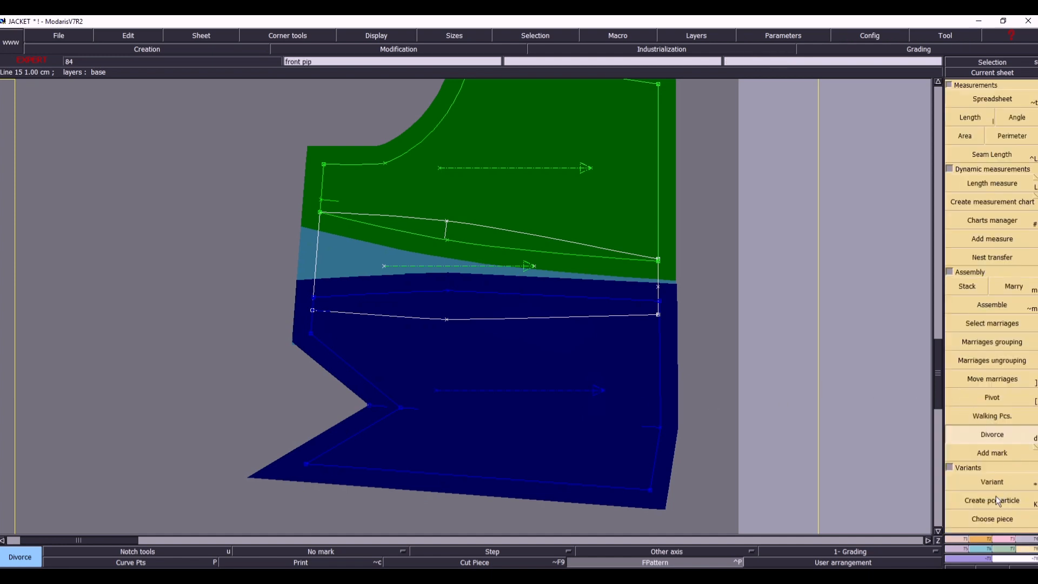
click(984, 377)
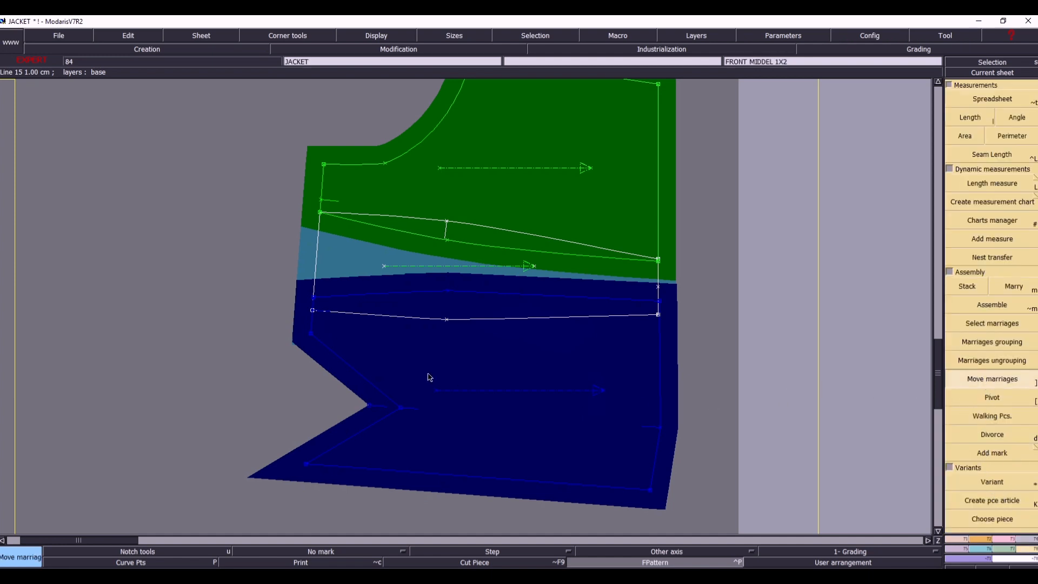
click(383, 399)
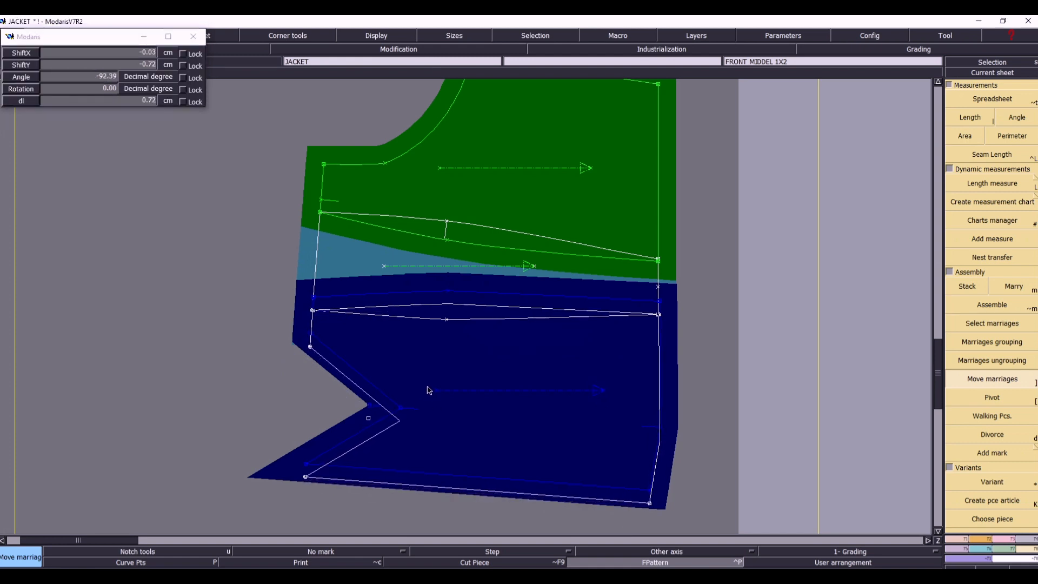
click(430, 390)
key(Return)
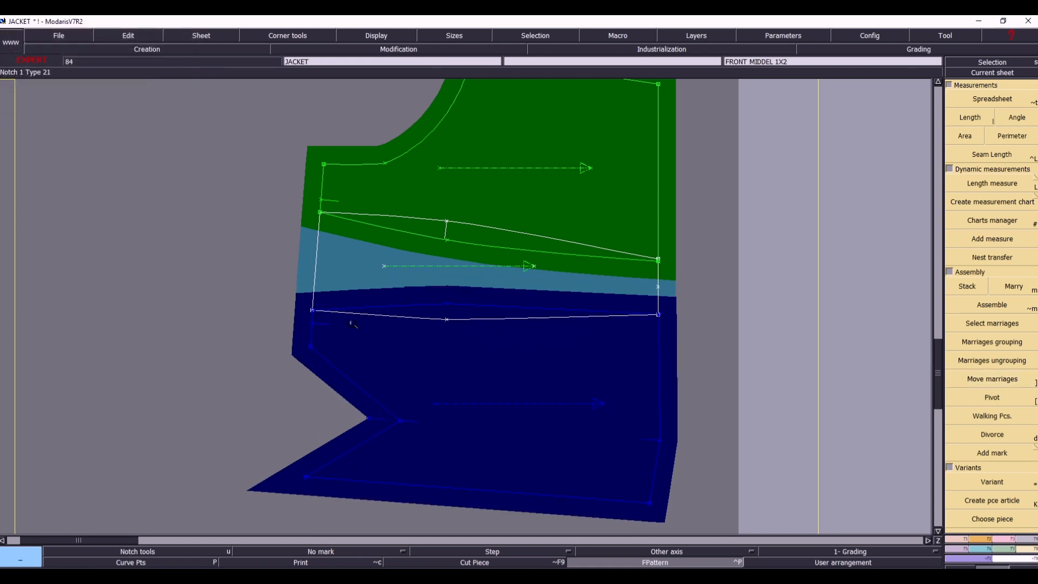
- Fine-adjust the married front 1X2 piece so its upper-left corner coincides exactly with FRONT MIDDEL's lower-left corner
drag(266, 274, 424, 345)
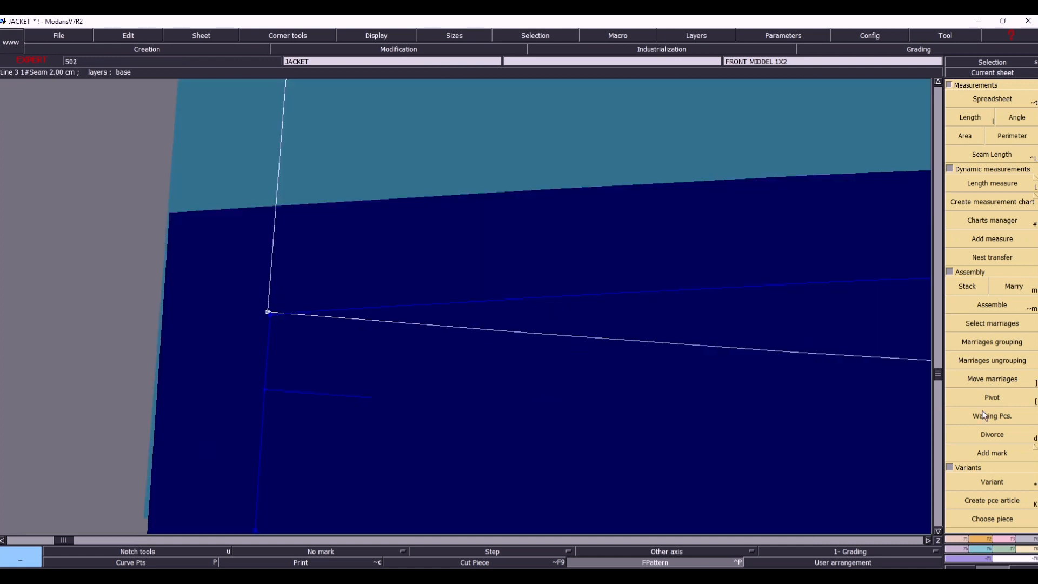
click(987, 385)
click(324, 373)
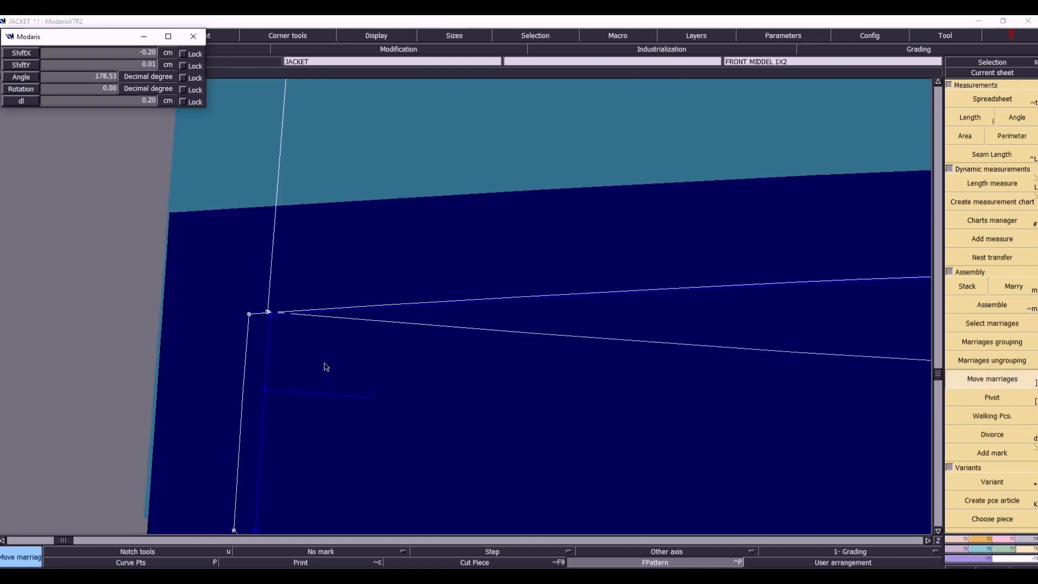
click(344, 365)
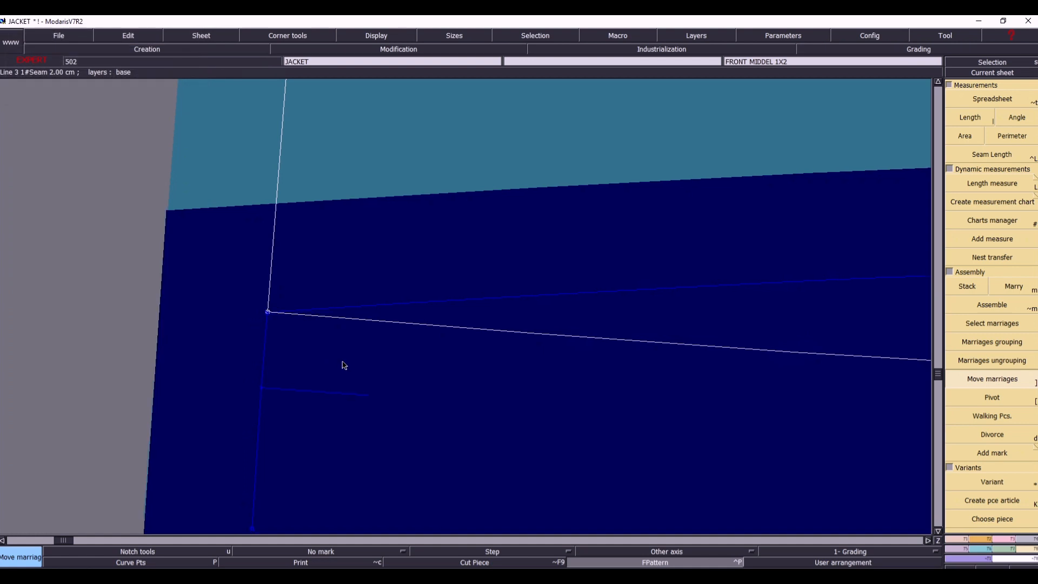
- Place the FRONT TOP 1X2 sheet near the assembly and marry its upper-right corner to FRONT SIDE's upper-left corner
key(Home)
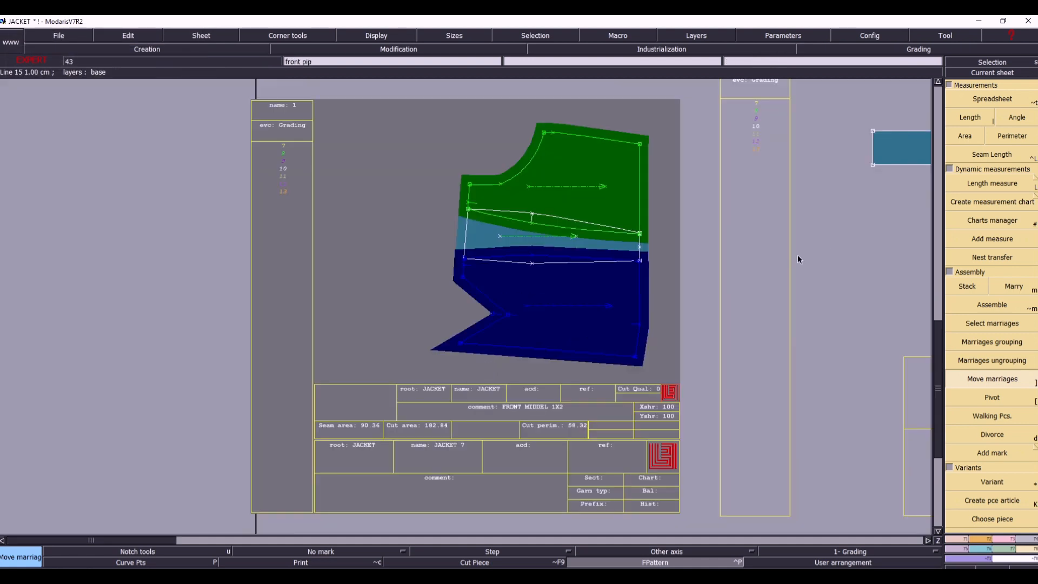
key(8)
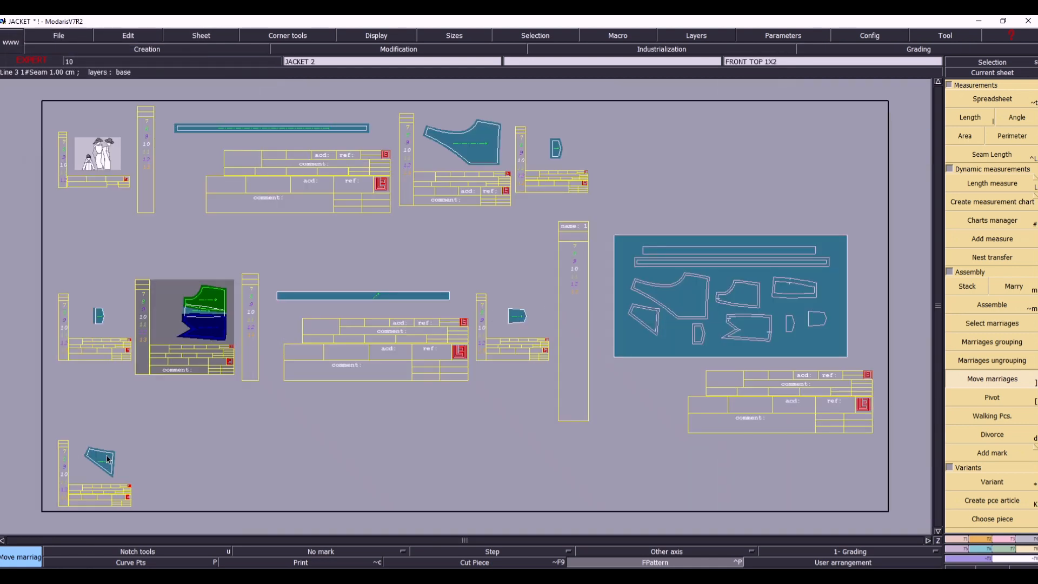
drag(105, 462, 135, 383)
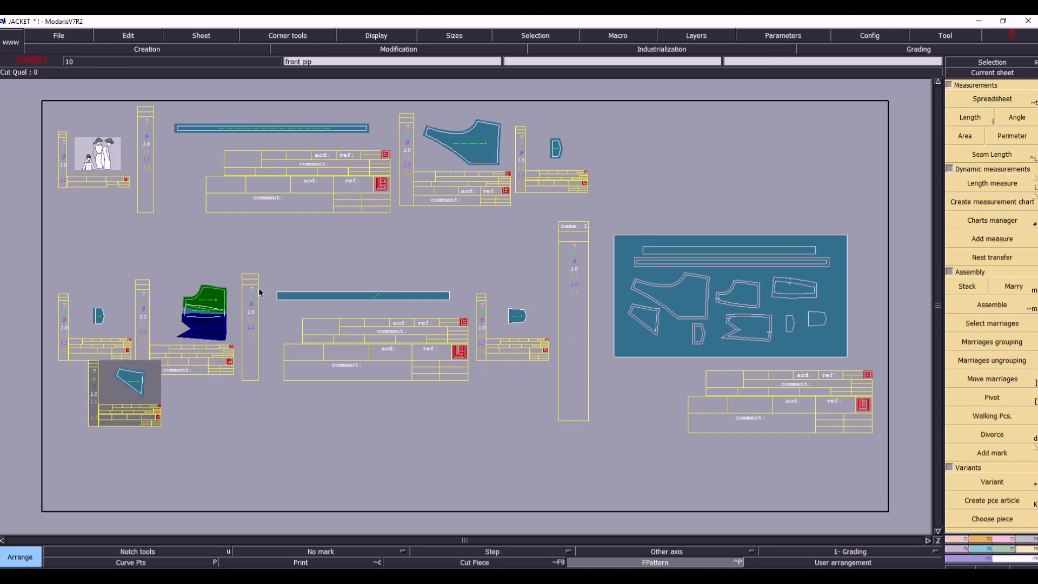
drag(68, 272, 294, 436)
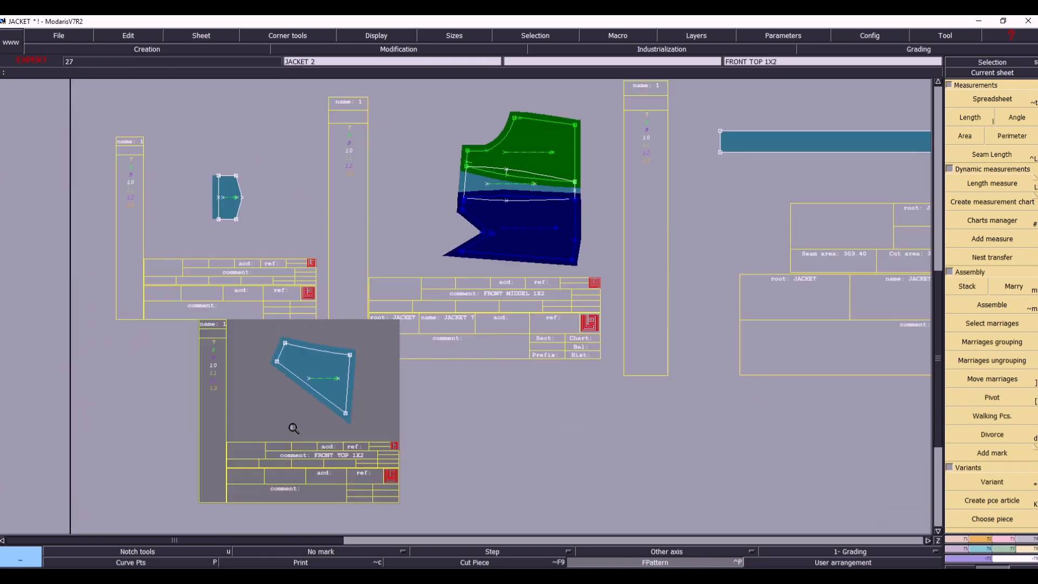
key(s)
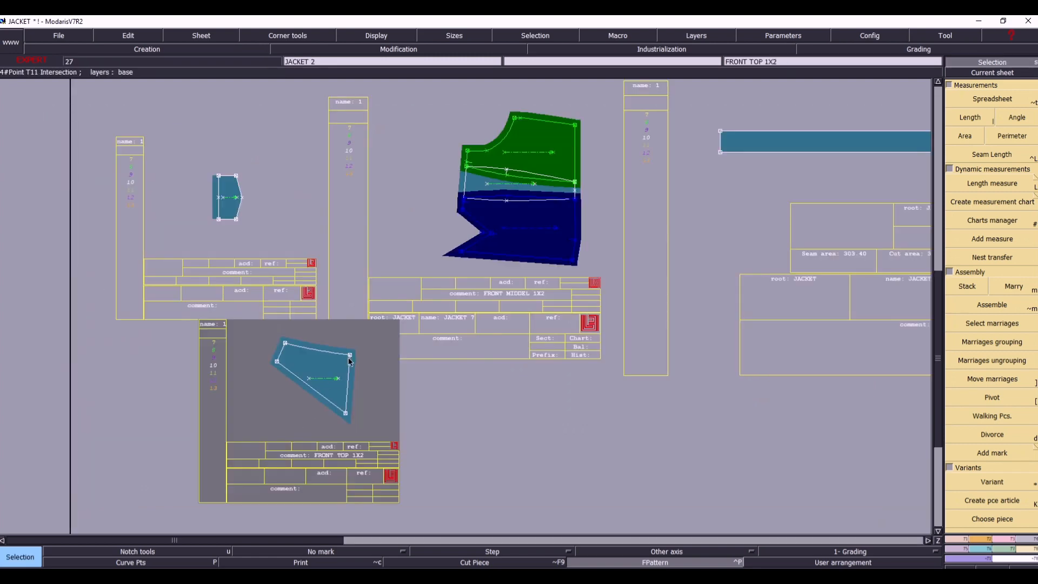
key(m)
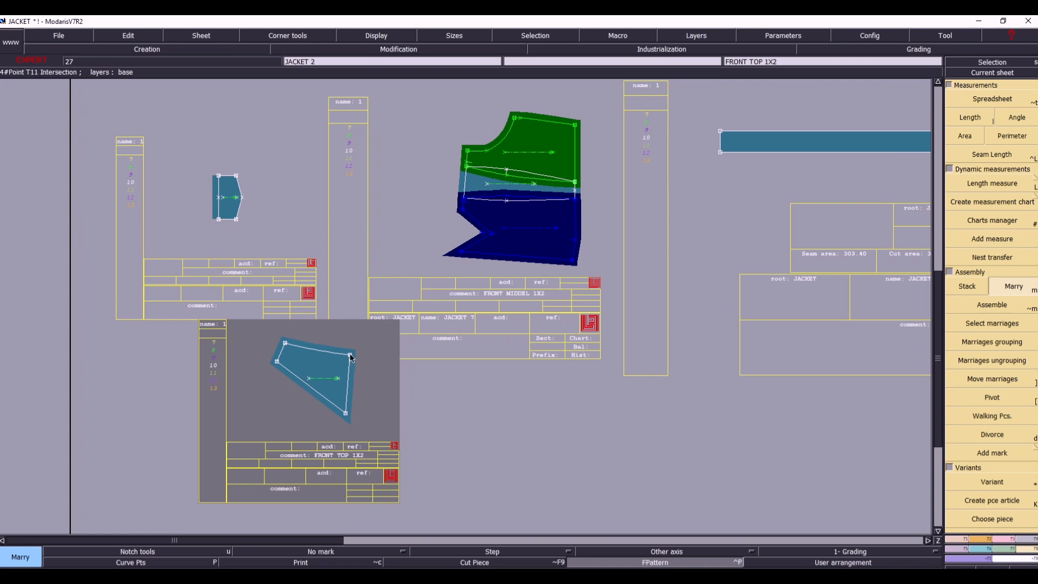
click(350, 358)
click(467, 151)
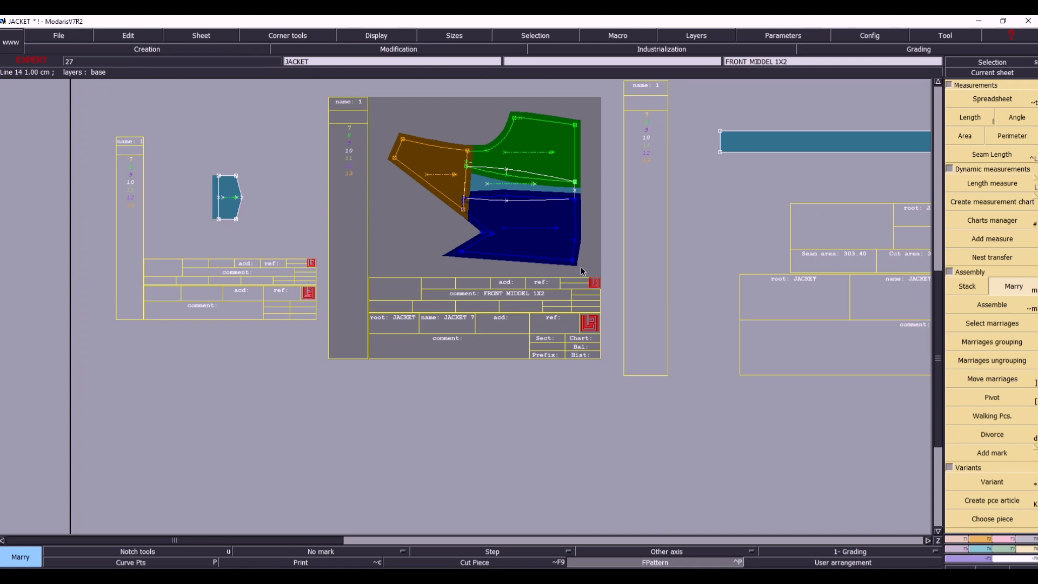
- Marry the back 1x2 piece by its armhole-top corner onto the assembled front pieces
key(j)
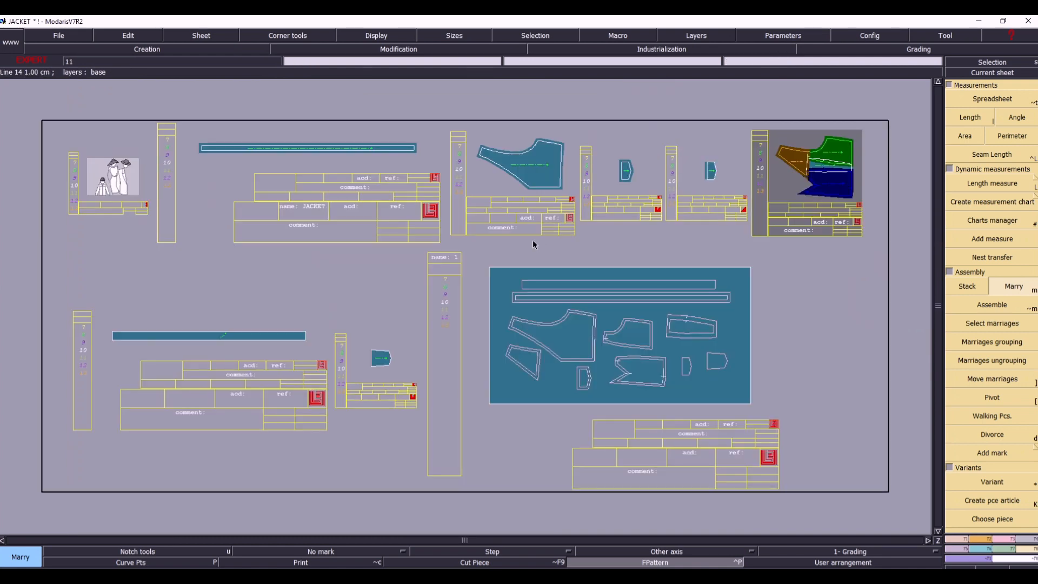
click(539, 143)
click(797, 165)
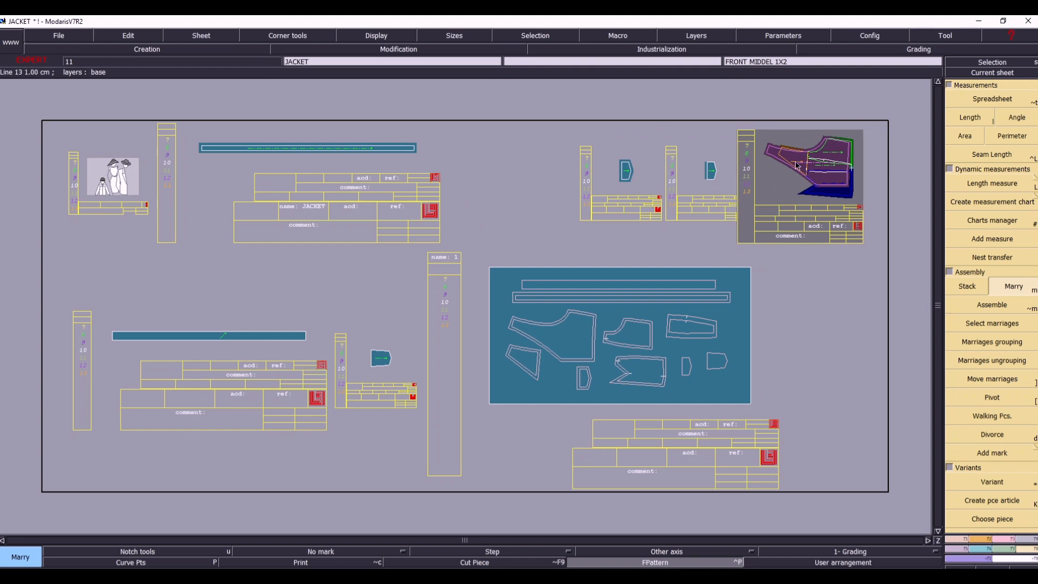
key(Return)
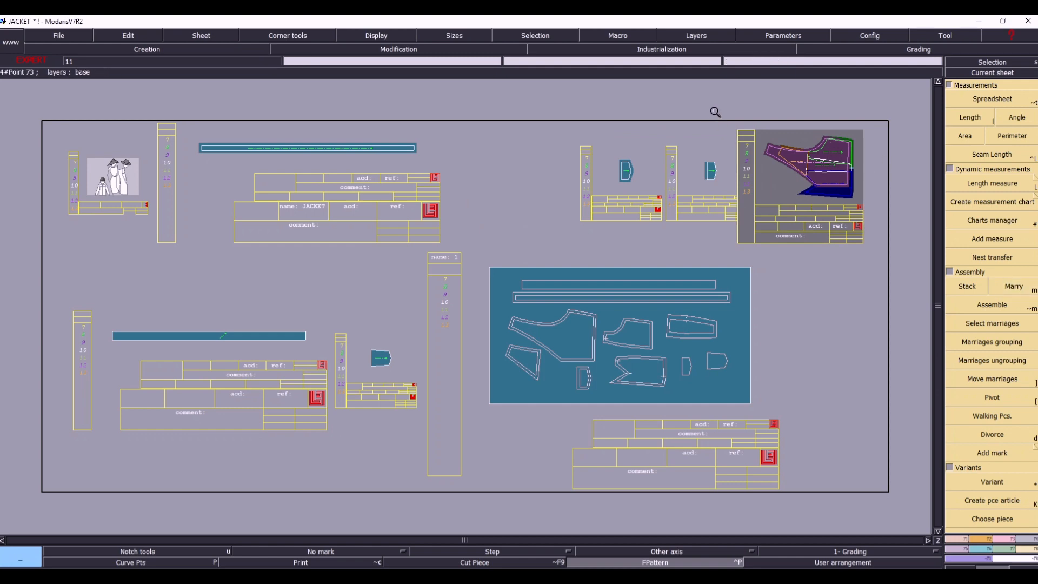
- Move the married back piece about 1 cm to the right so its armhole-top corner meets FRONT SIDE's
drag(718, 111, 895, 220)
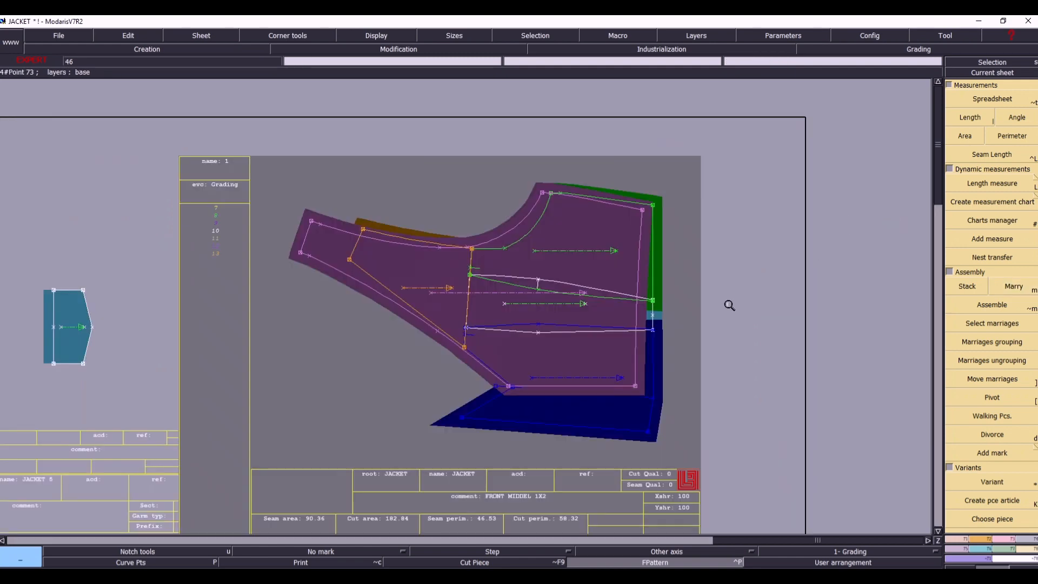
click(991, 379)
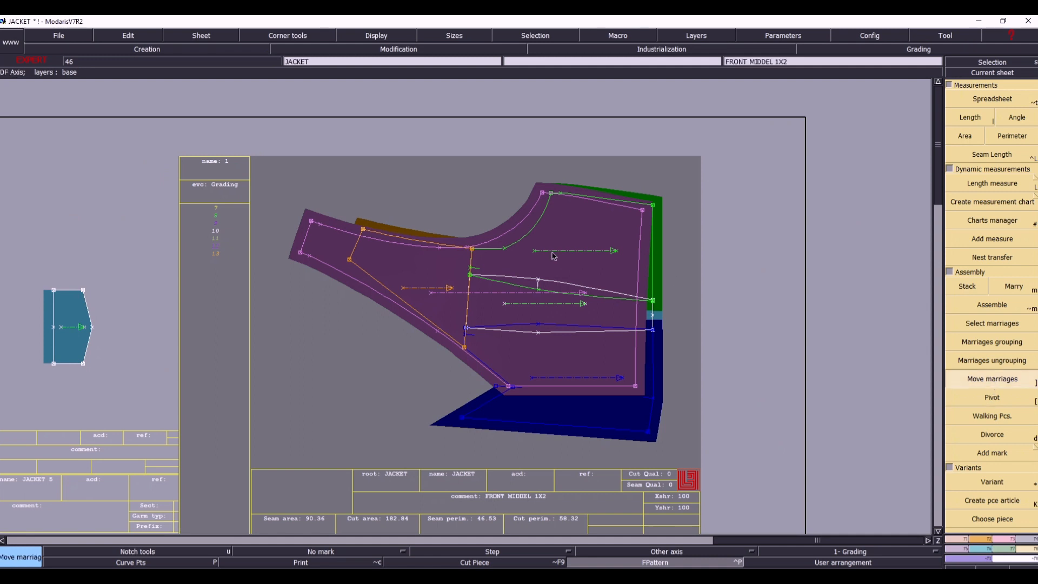
click(578, 234)
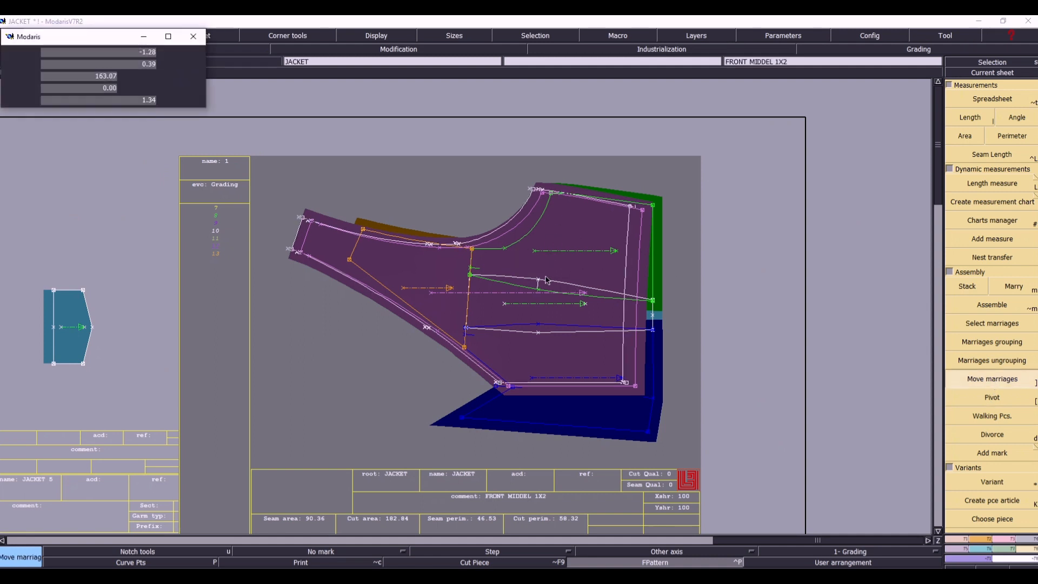
click(590, 233)
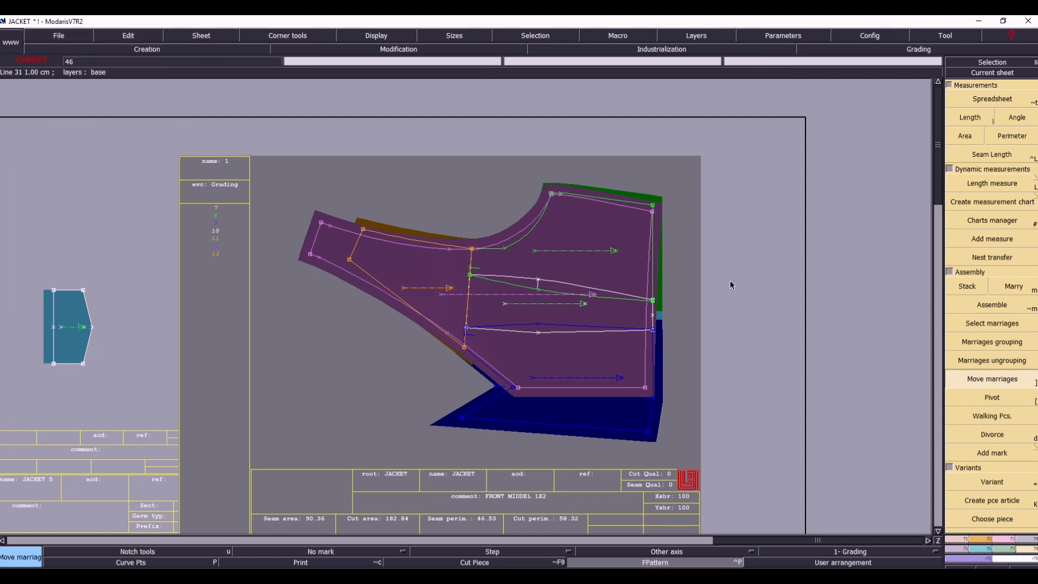
- Confirm F:/PDF/1/ as the access path for the libraries and save the JACKET model, continuing past the anomaly warnings
key(j)
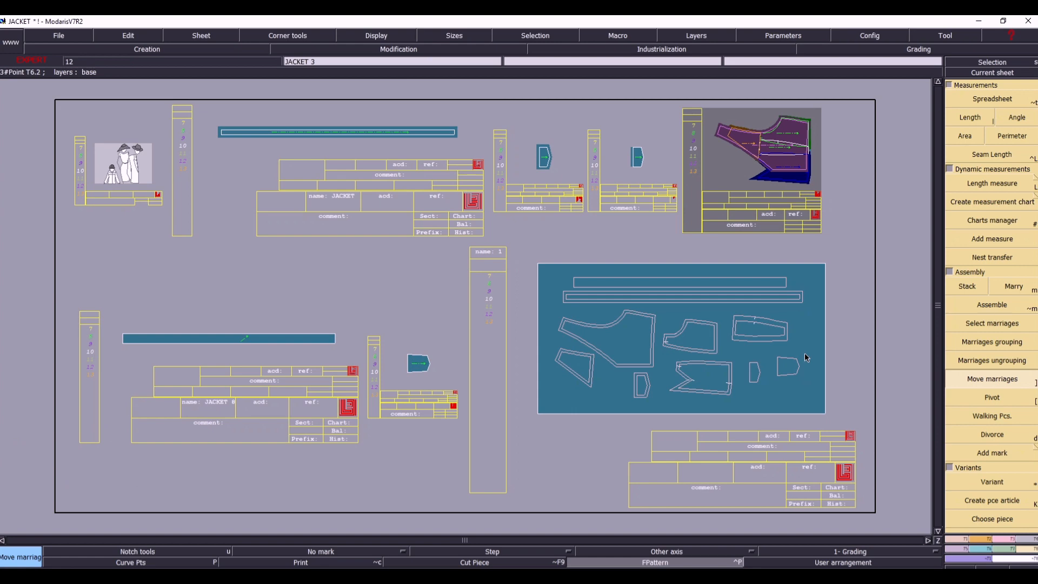
key(ctrl+a)
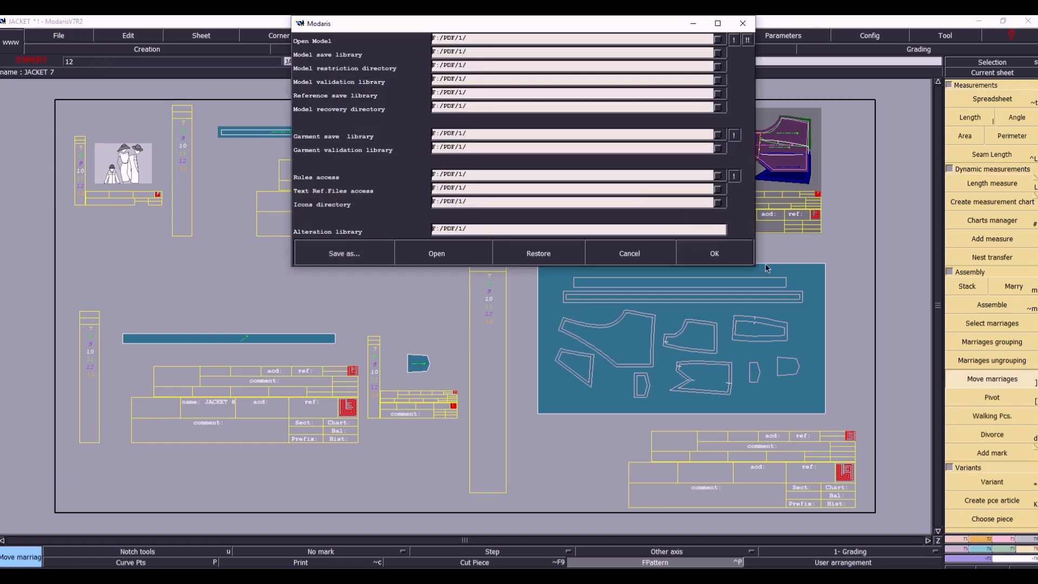
click(714, 253)
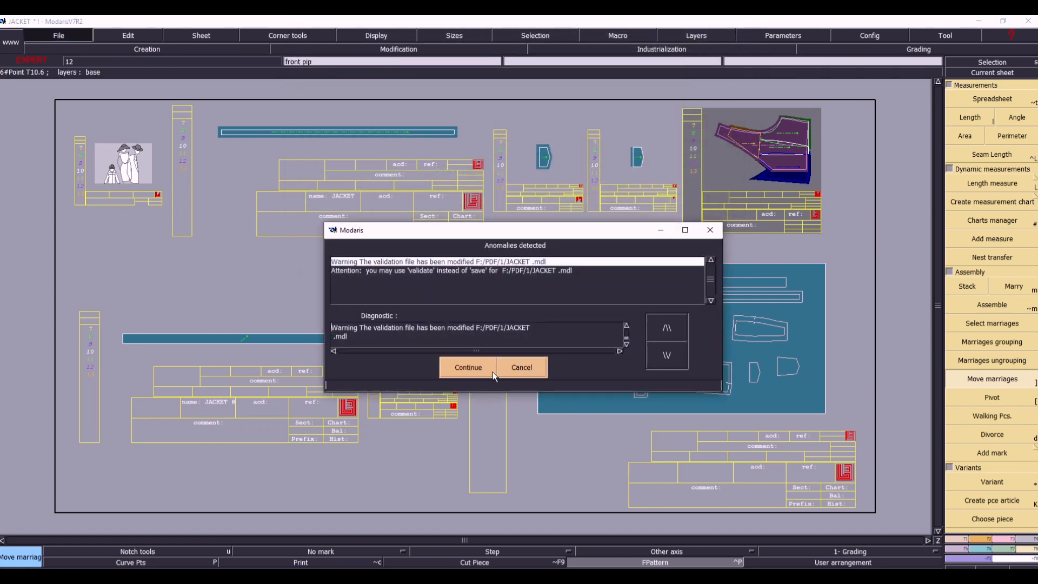
click(477, 372)
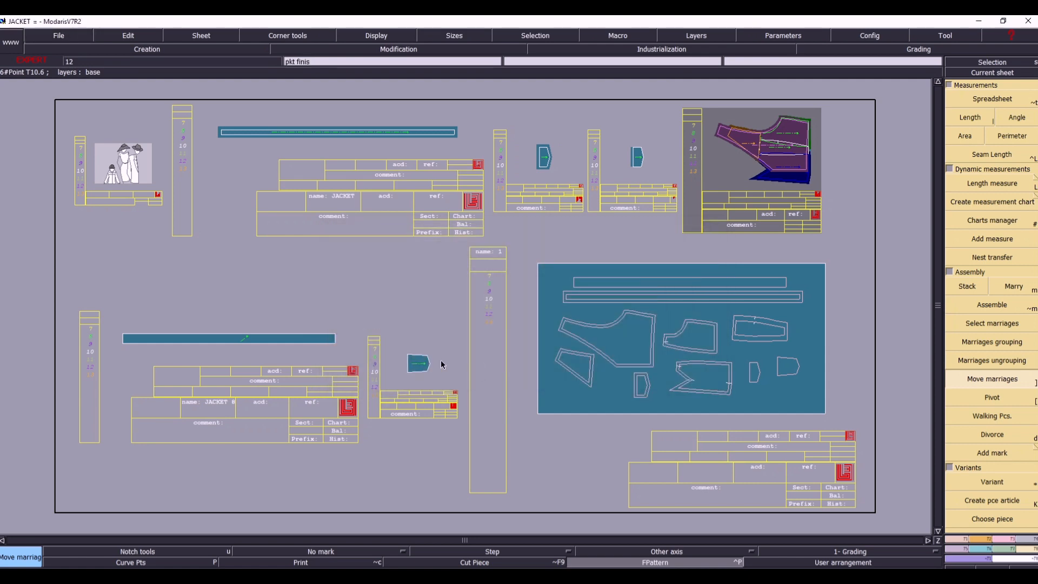
- Open the model import dialog and start a new AAMA alias named 112
click(70, 34)
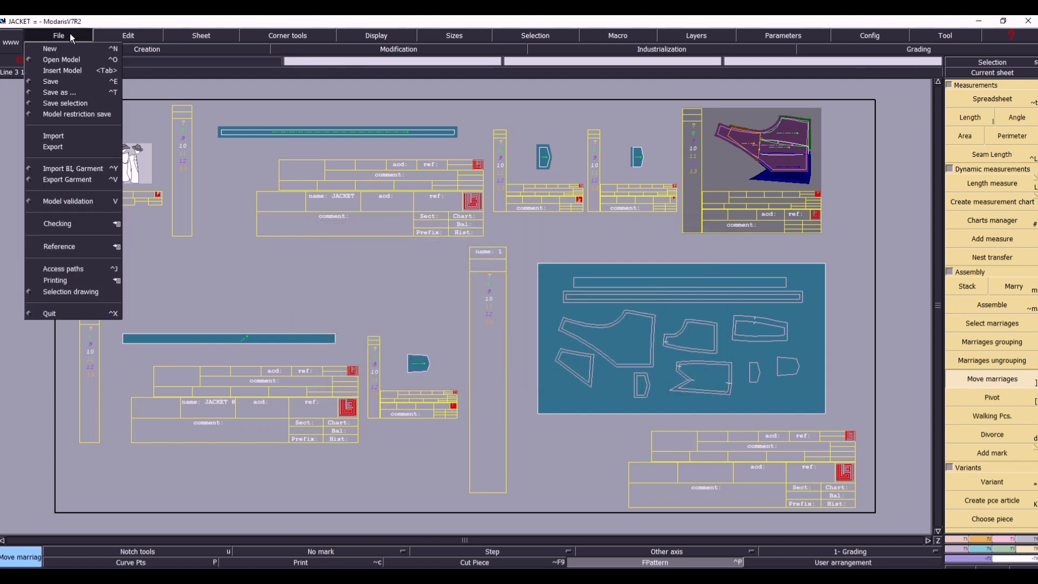
click(61, 138)
right_click(457, 208)
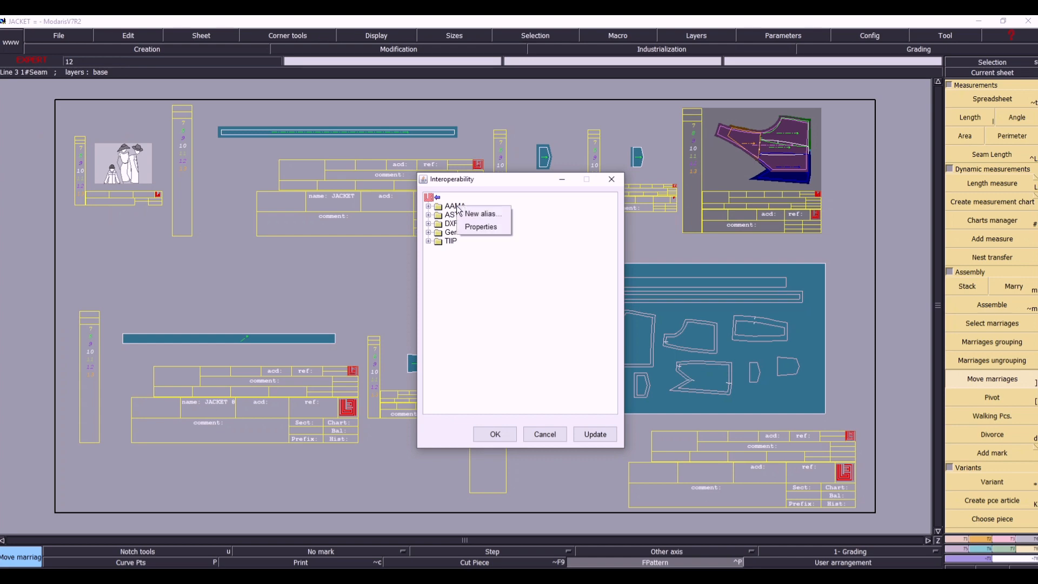
click(482, 214)
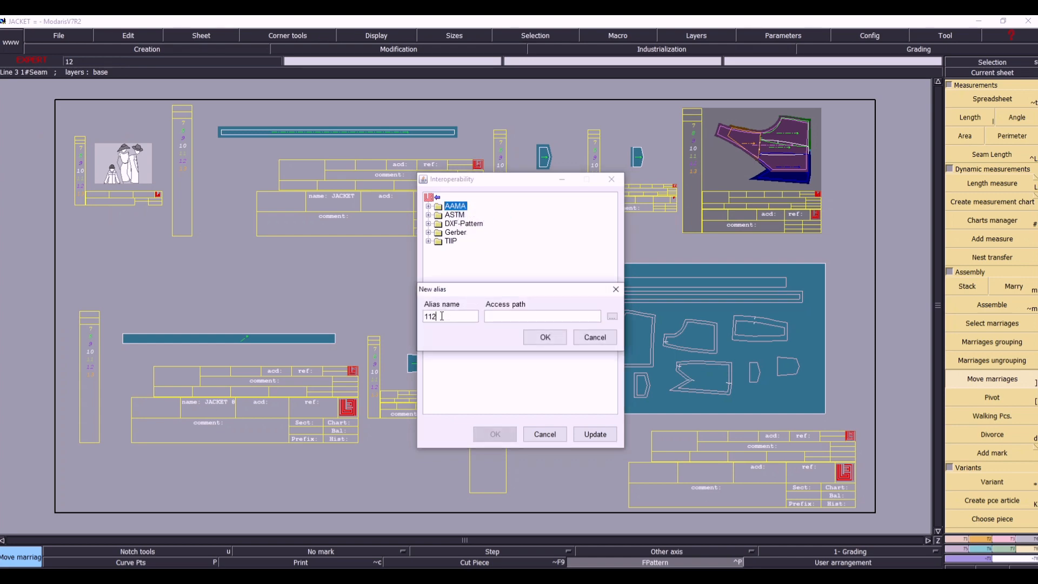
text(112)
- Set the new alias's access path to the F:\PDF\1 folder and create the alias
click(611, 316)
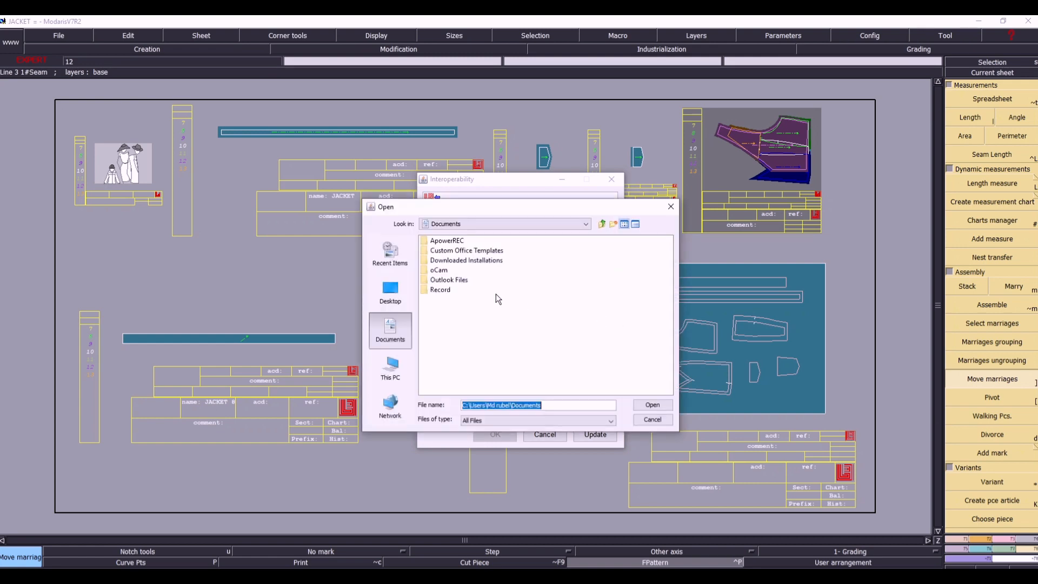
click(391, 291)
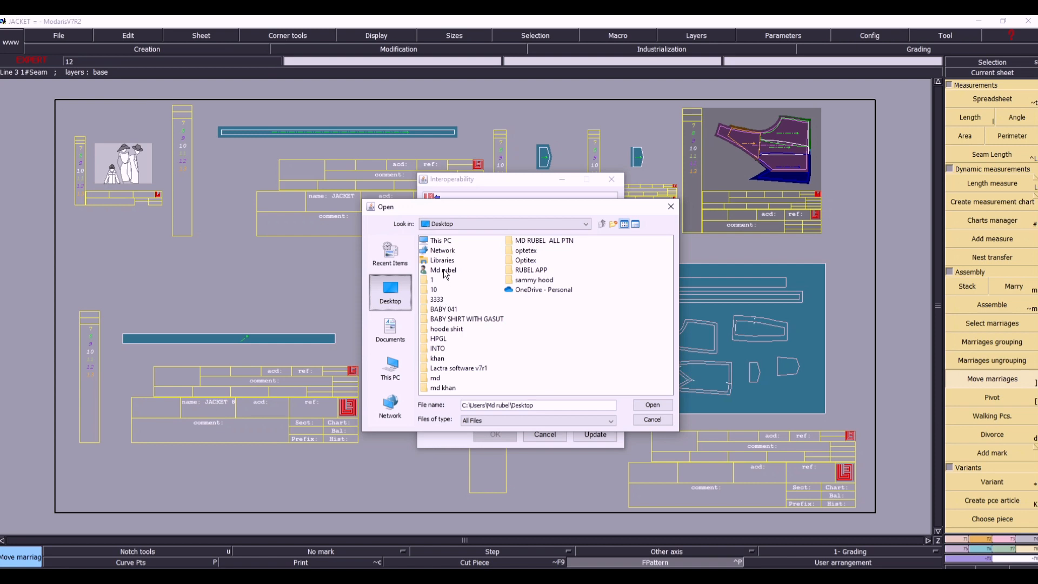
click(437, 243)
double_click(436, 243)
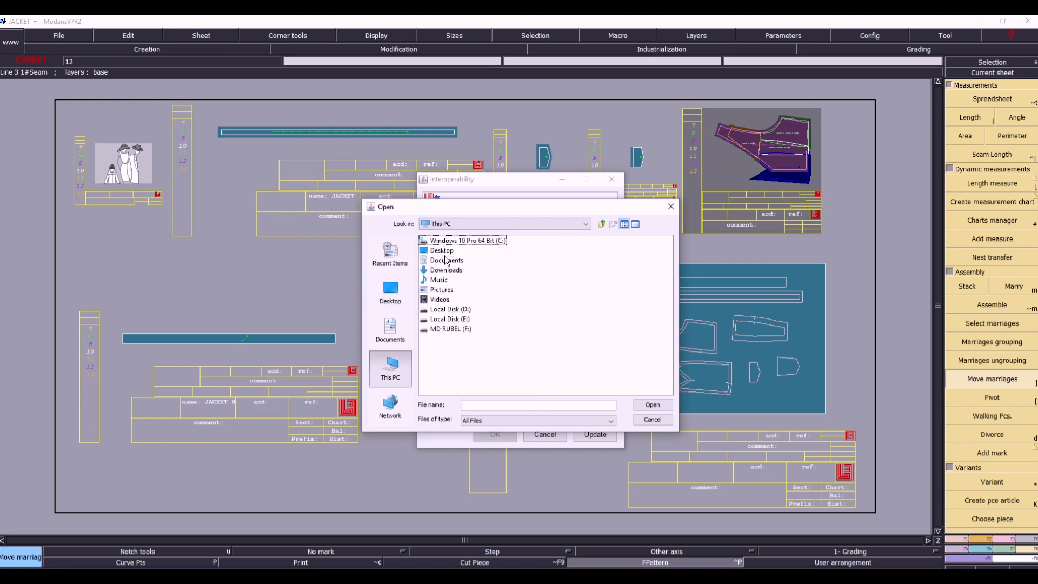
double_click(451, 328)
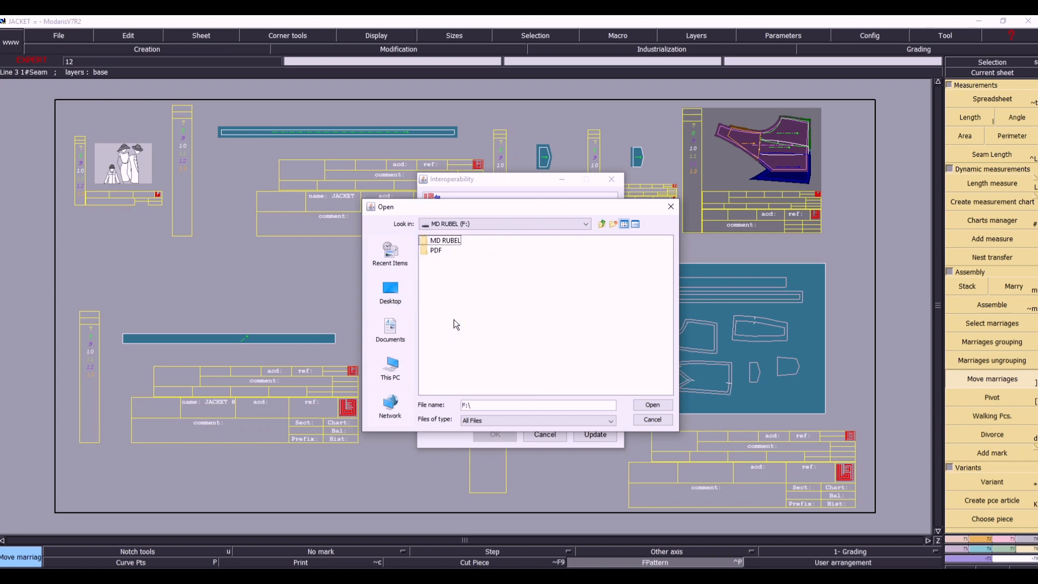
double_click(444, 249)
click(440, 242)
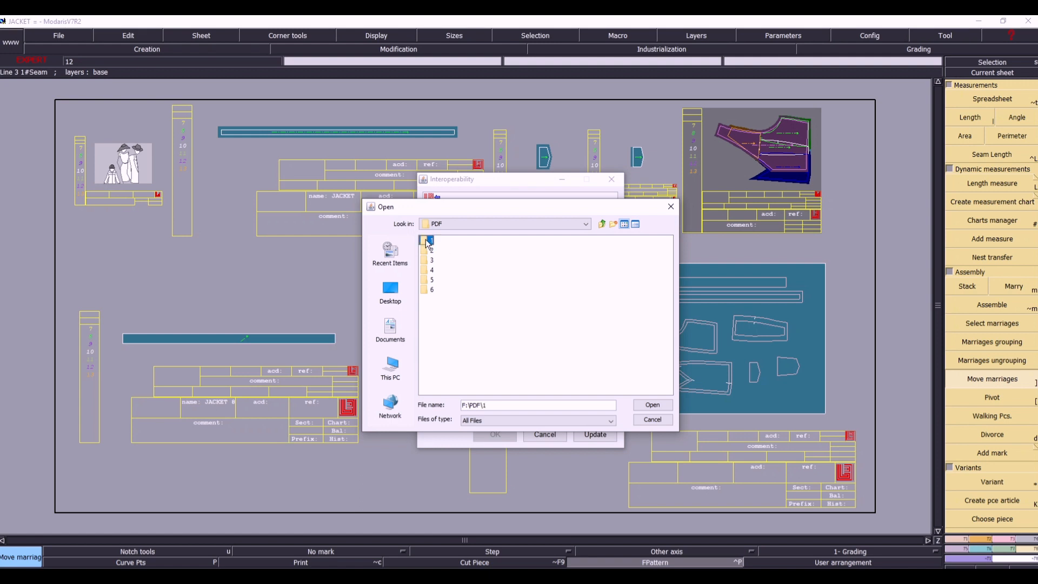
click(644, 407)
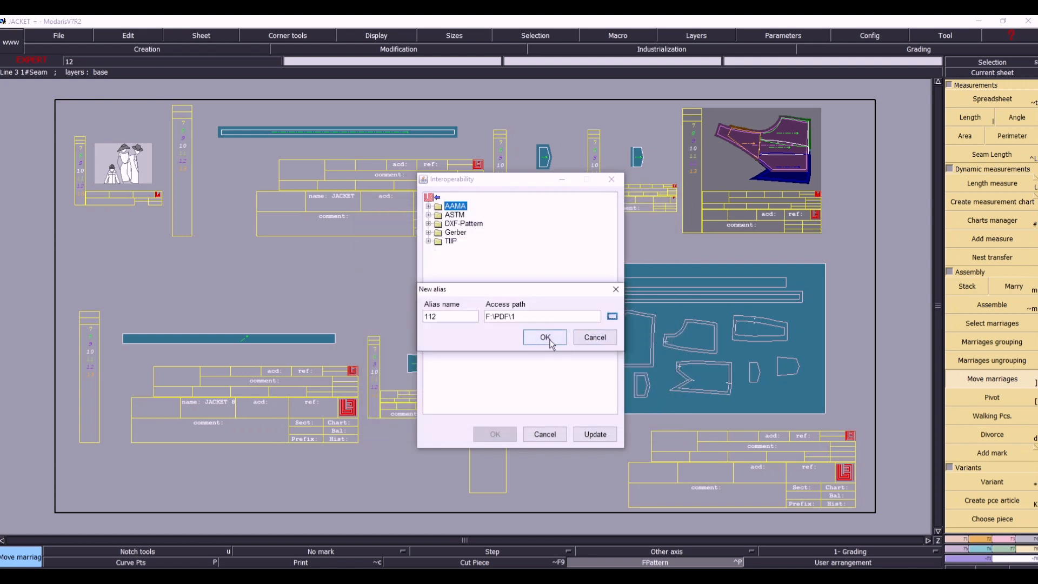
click(546, 340)
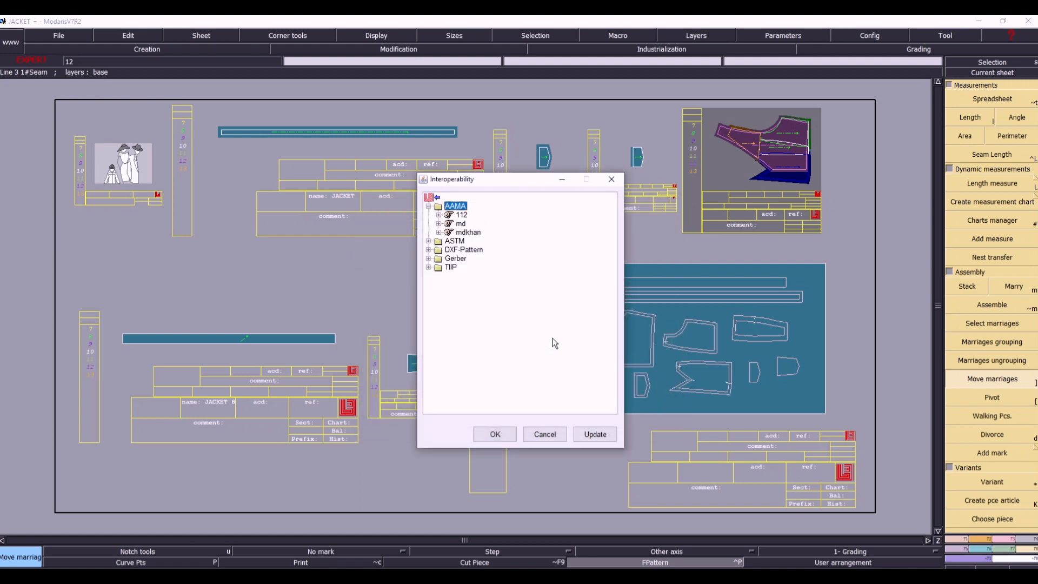
- Suppress the alias 112 under AAMA
click(450, 215)
right_click(450, 215)
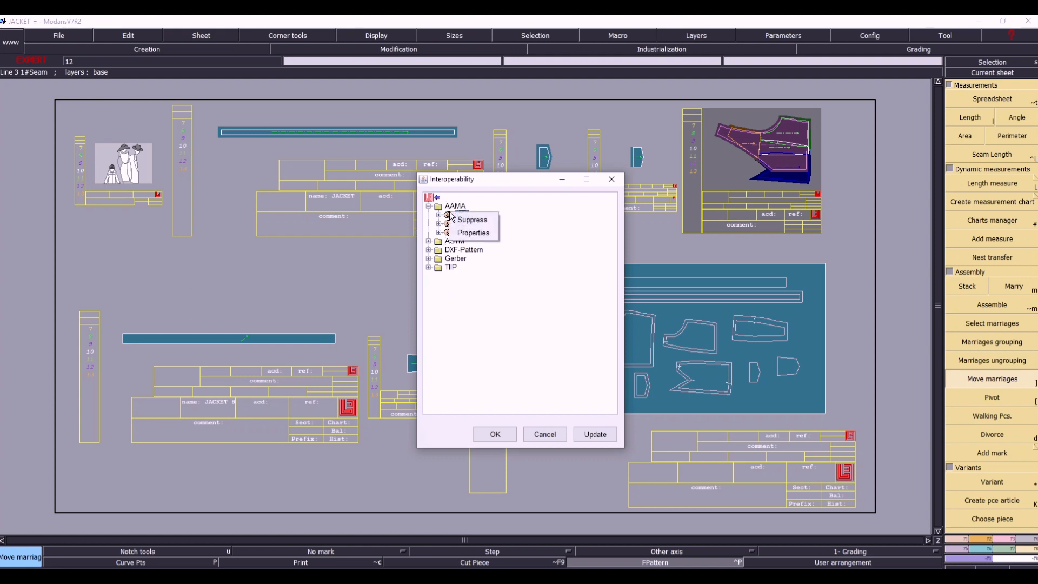
click(472, 219)
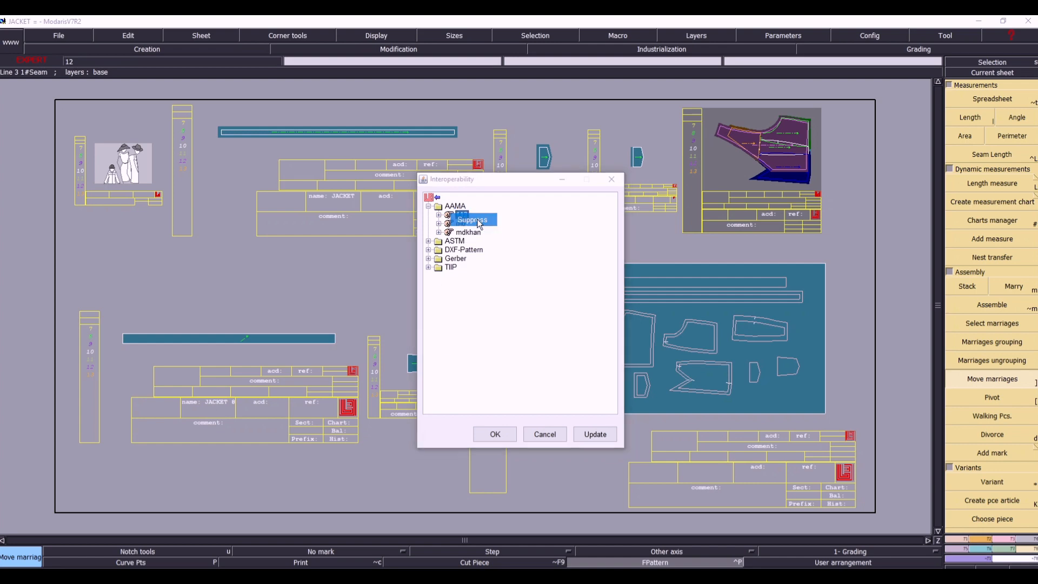
click(496, 333)
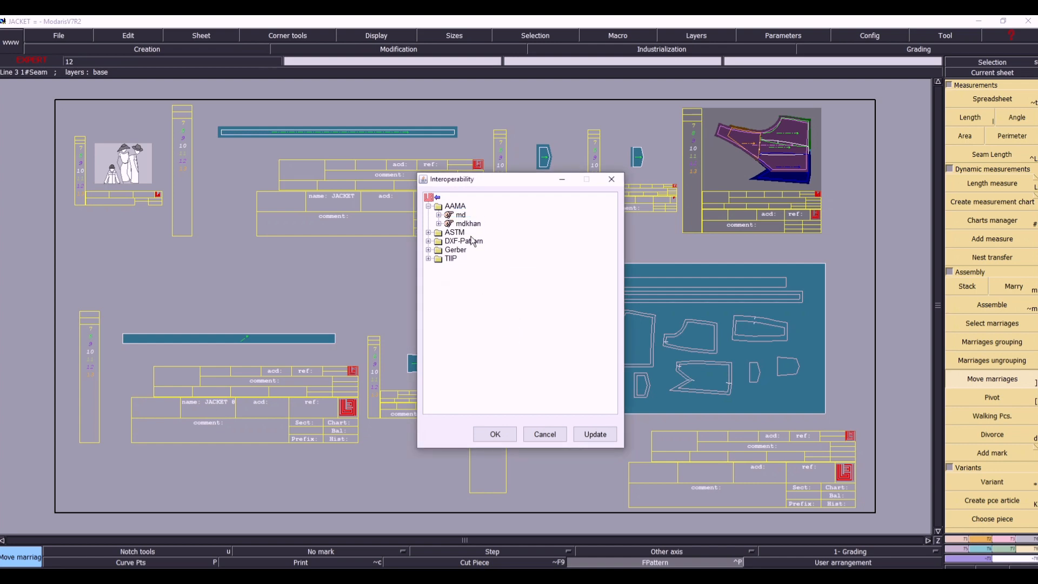
- Suppress the two remaining aliases under AAMA and close the import dialog without importing anything
right_click(450, 216)
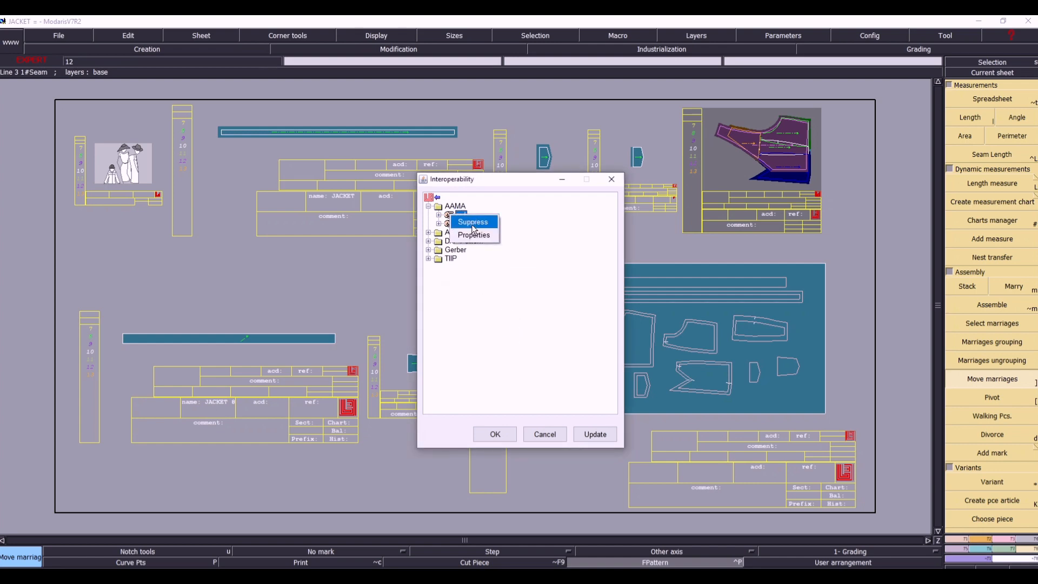
click(472, 220)
click(494, 334)
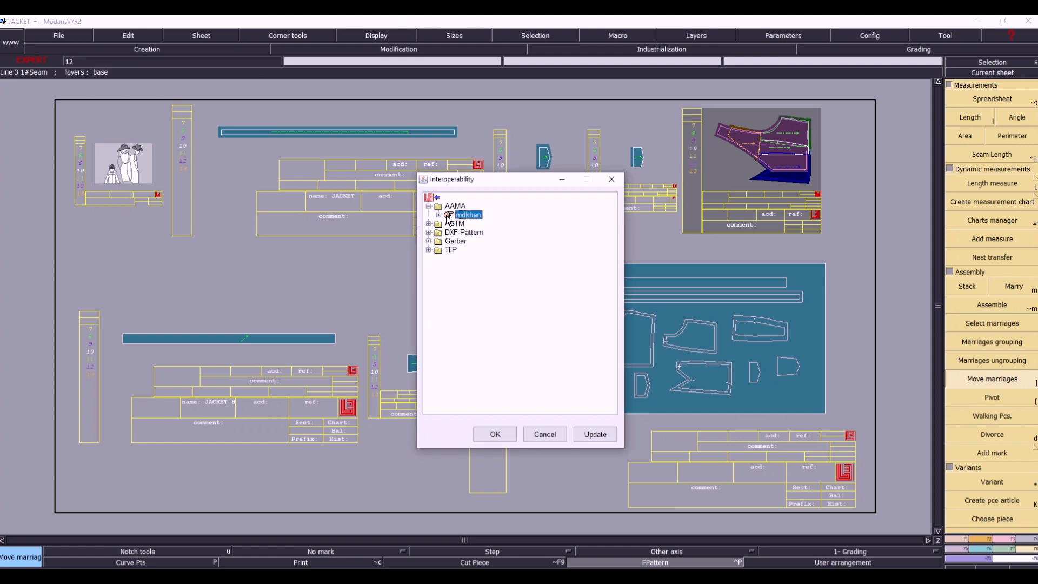
right_click(448, 216)
click(459, 226)
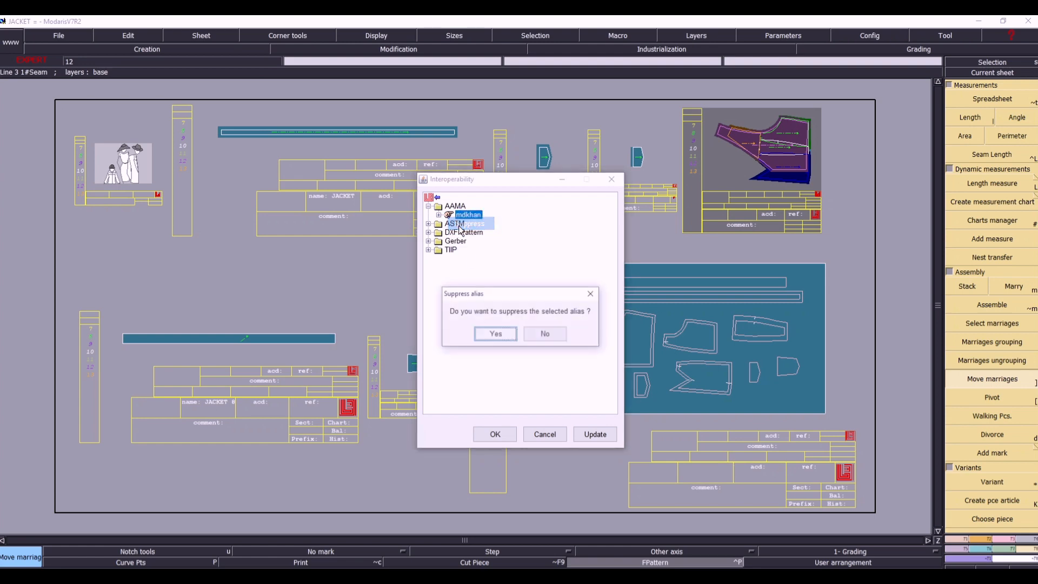
click(494, 334)
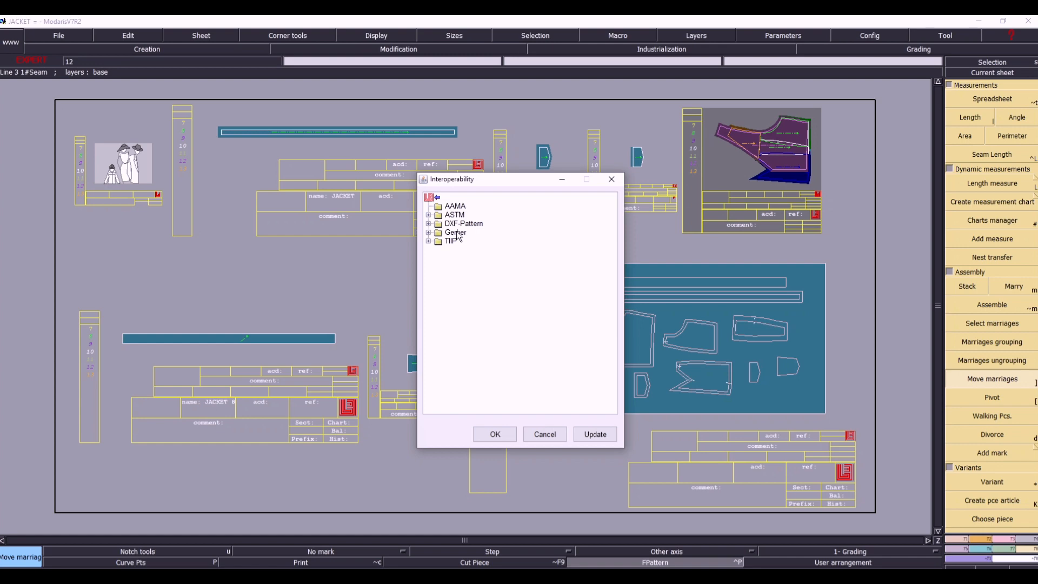
click(544, 434)
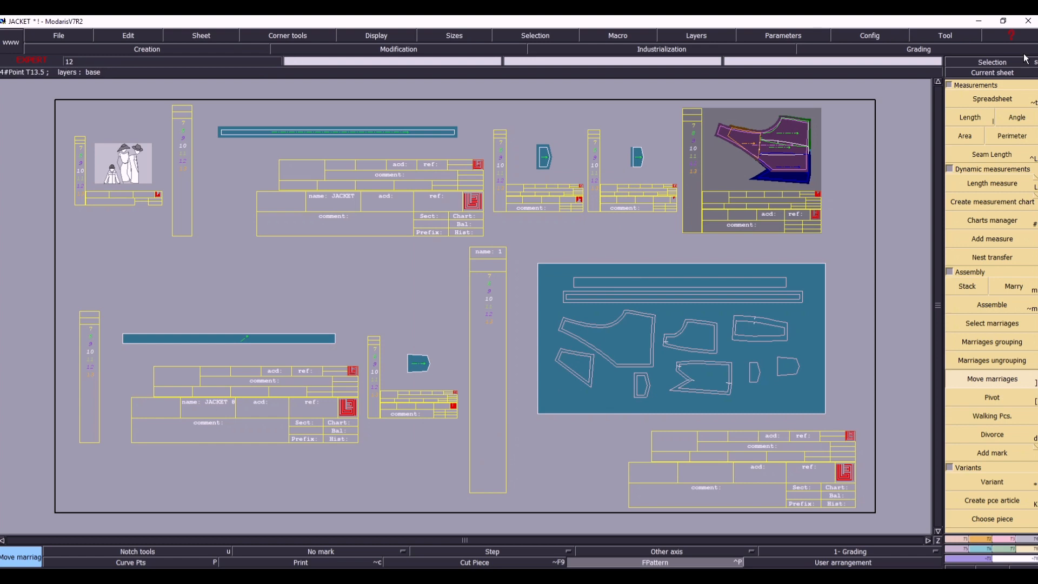
- Make the JACKET 11 sheet current and frame its full set of pattern pieces in the view
click(1018, 77)
click(791, 402)
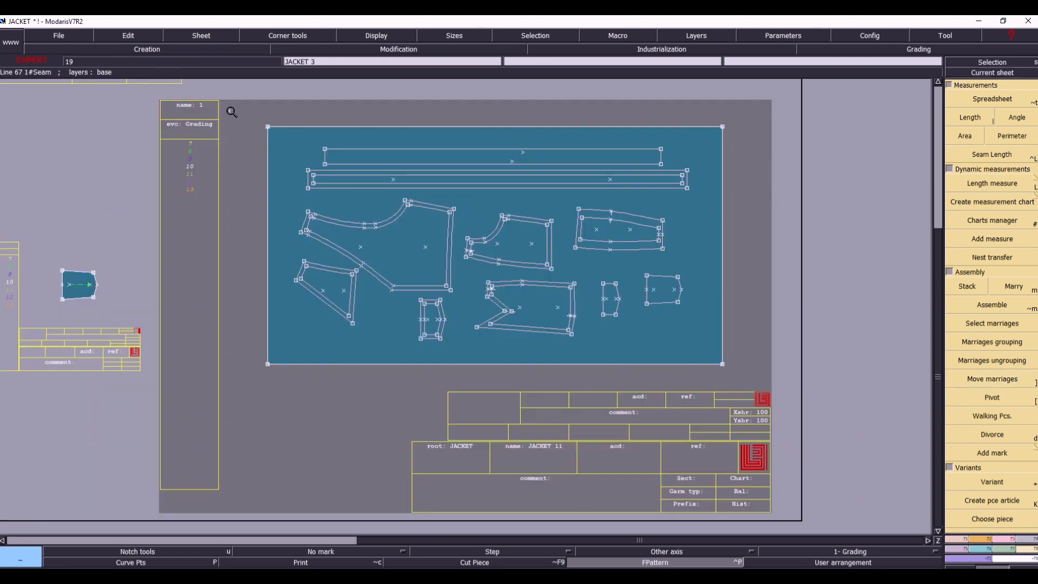
click(776, 378)
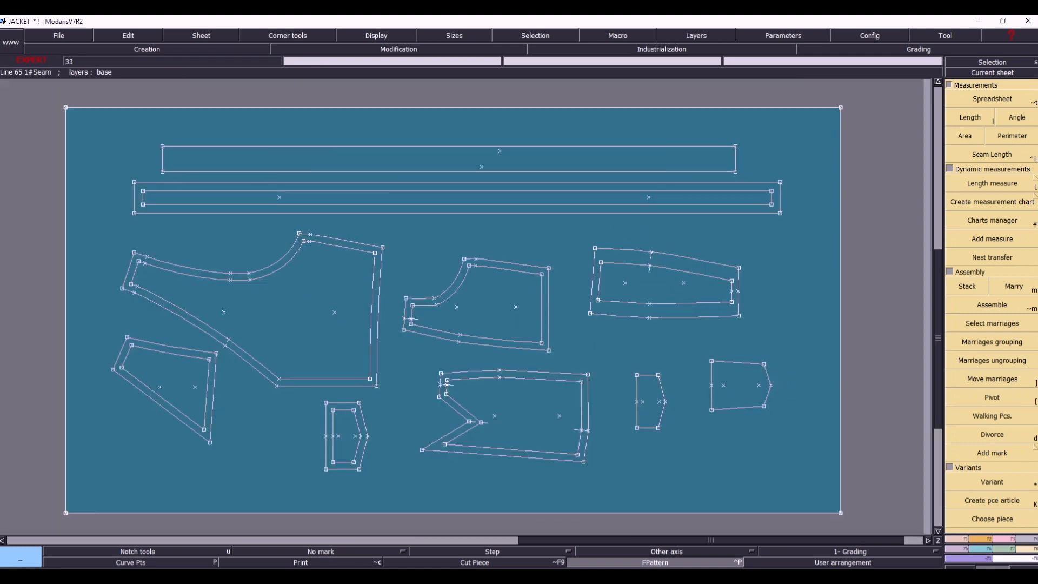